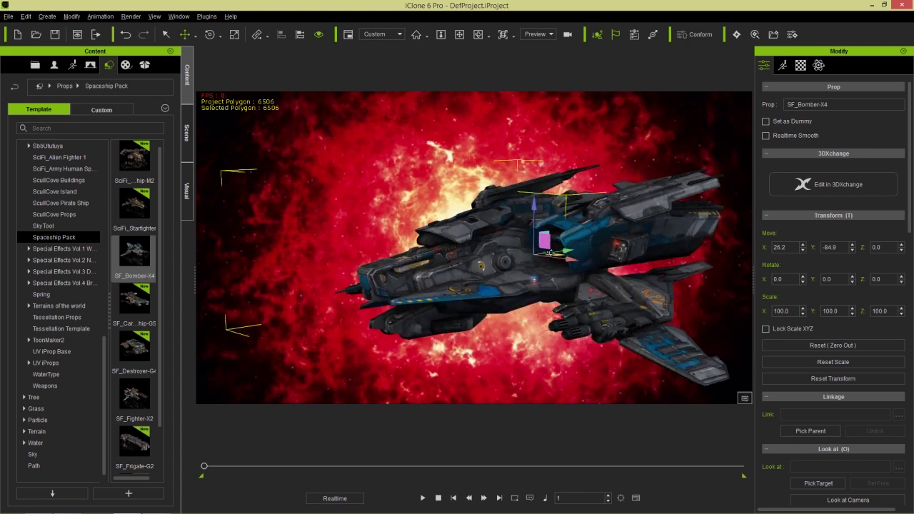
Apply Galactic Charm.popVideo from the Universe folder as the scene background and select the bomber spaceship
key("alt+Tab")
left_click_drag(213, 89, 393, 186)
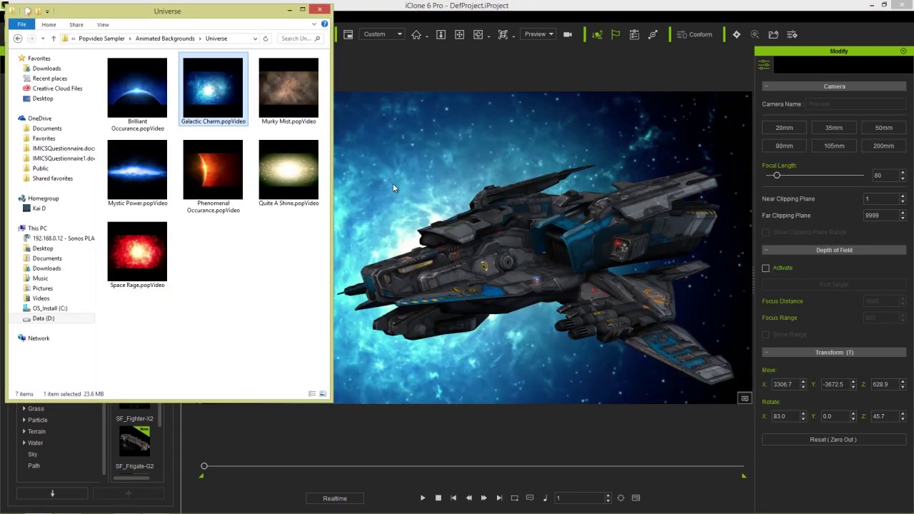
left_click(496, 234)
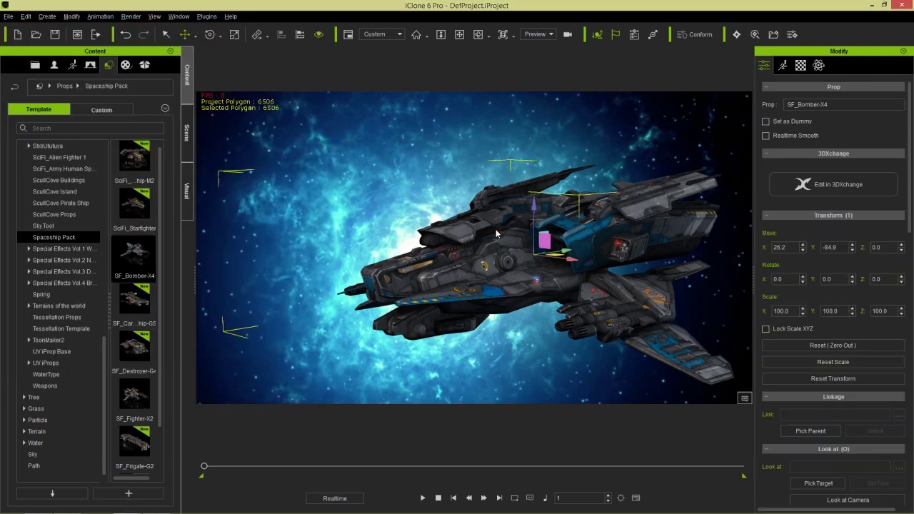
right_click_drag(511, 273, 512, 250)
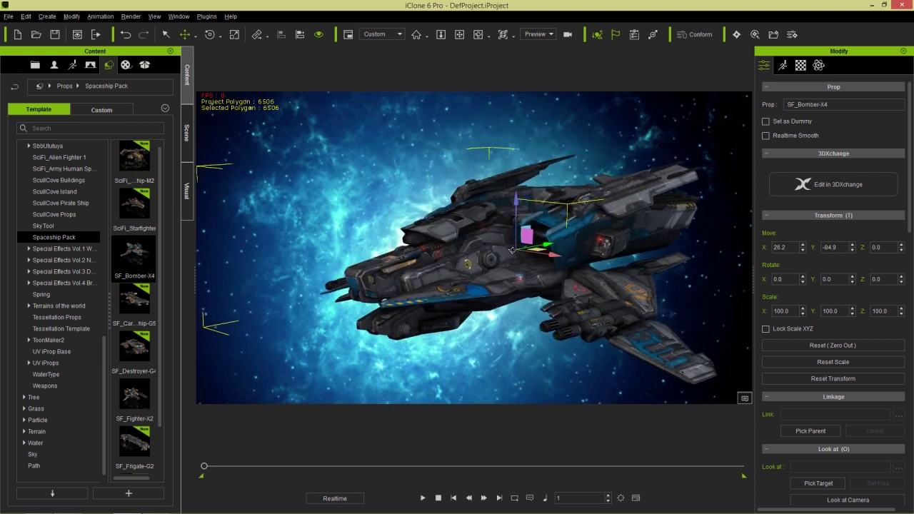
Turn off the Rim directional light in the scene's light list
left_click(185, 131)
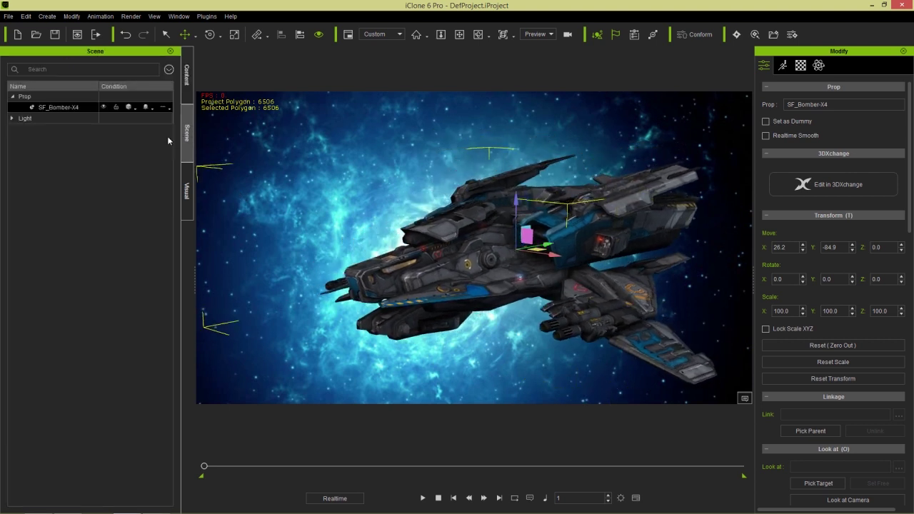
left_click(12, 118)
left_click(129, 141)
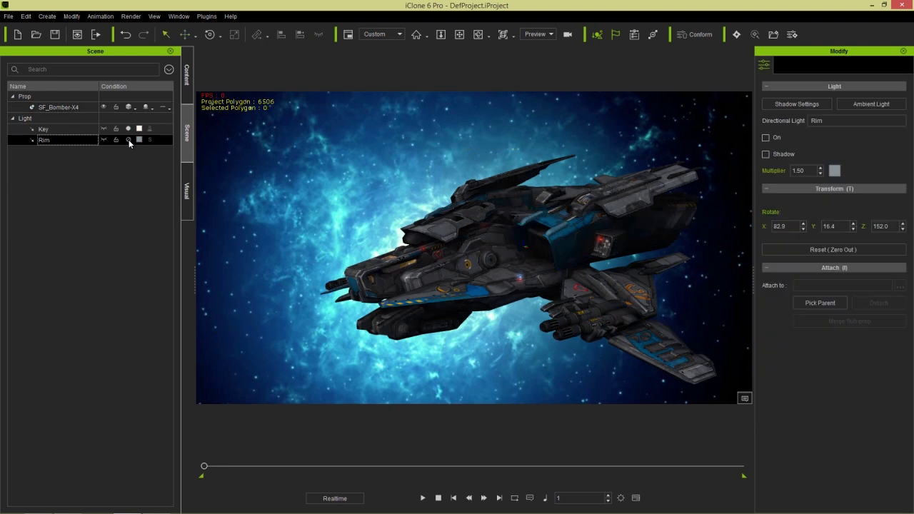
right_click_drag(621, 282, 552, 284)
middle_click_drag(552, 284, 551, 300)
scroll(550, 275, "up", 4)
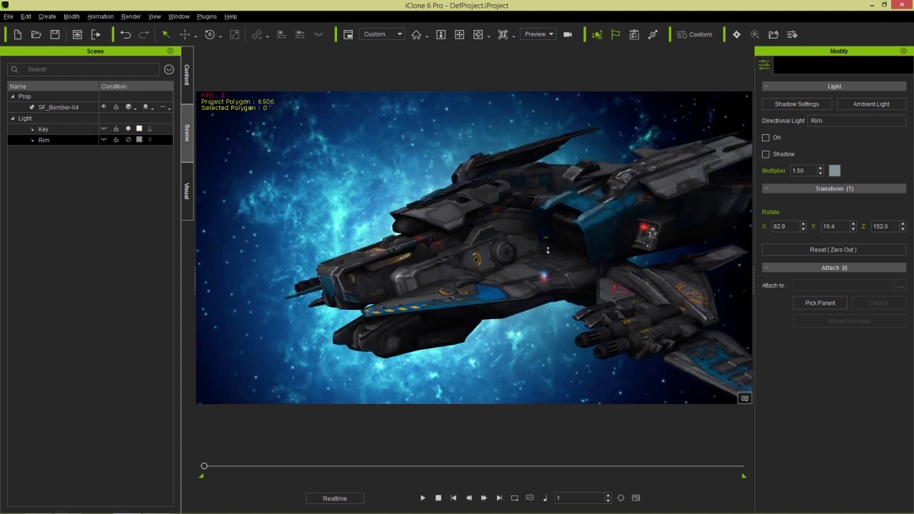
scroll(548, 286, "down", 2)
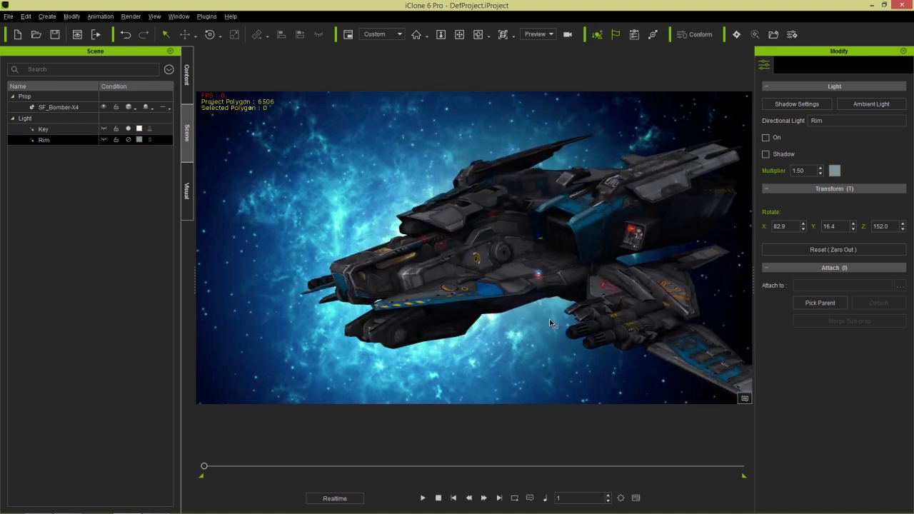
middle_click_drag(555, 277, 551, 274)
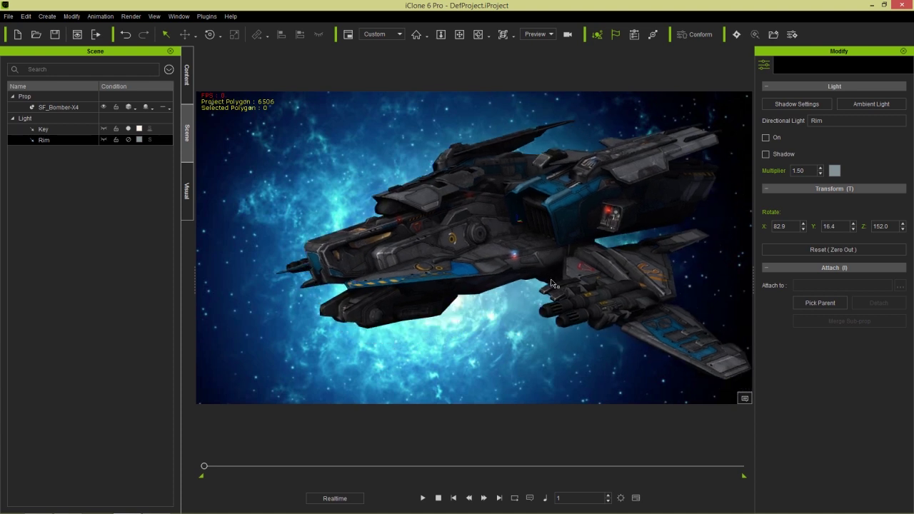
Add Data Driven.popVideo from the Other folder under Motion Elements to the viewport as an image layer
key("alt+Tab")
key("Tab")
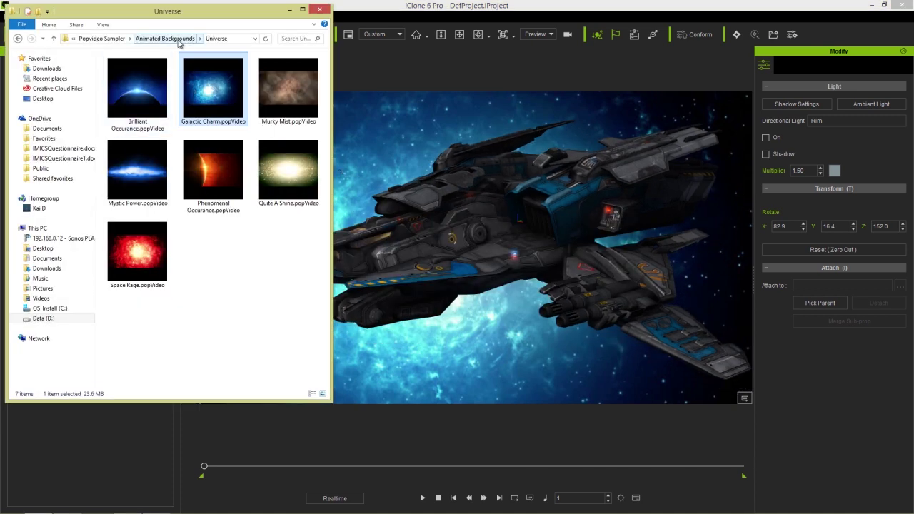
left_click(101, 38)
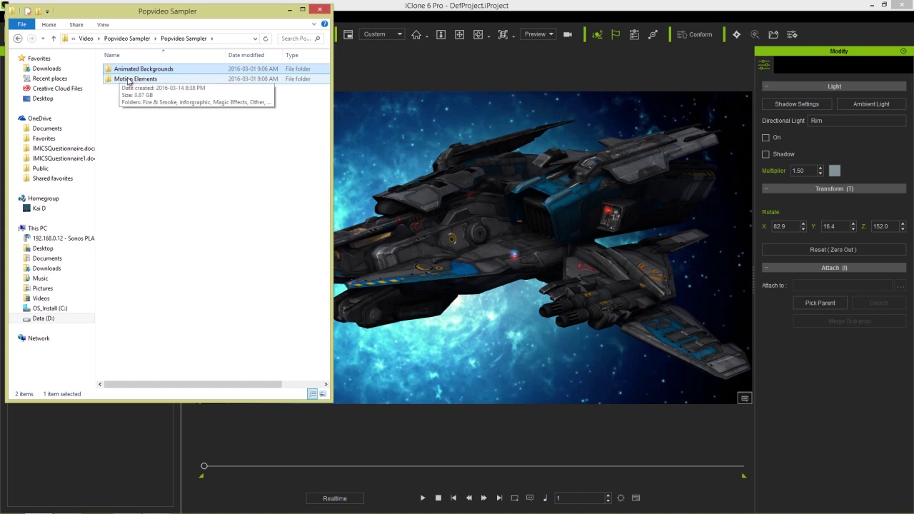
double_click(128, 79)
double_click(140, 170)
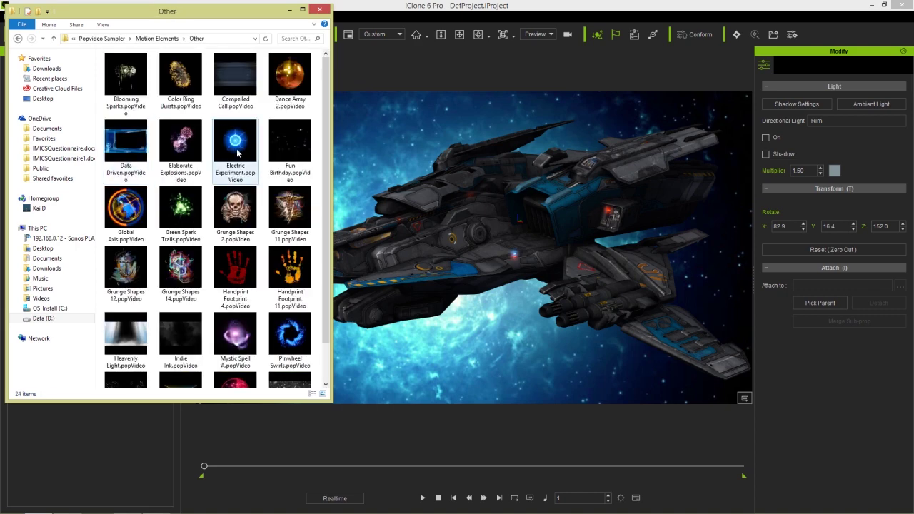
left_click_drag(327, 104, 334, 145)
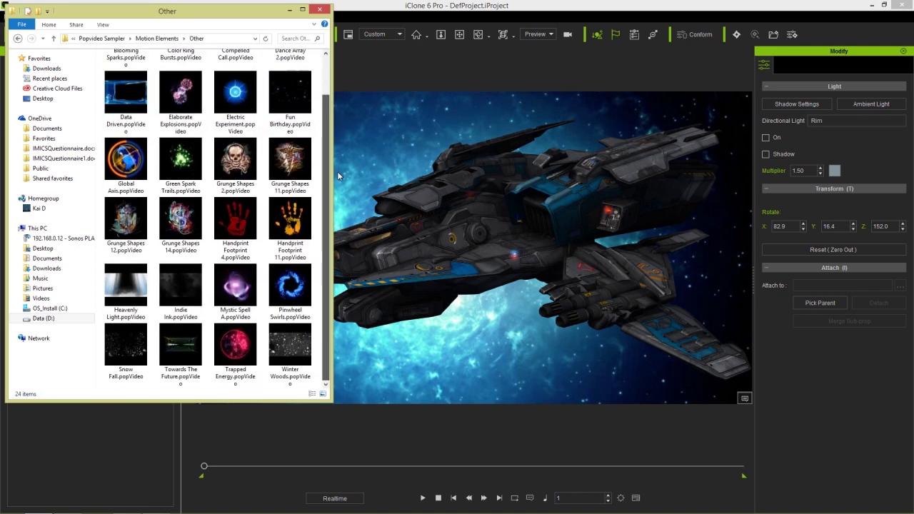
scroll(336, 172, "up", 2)
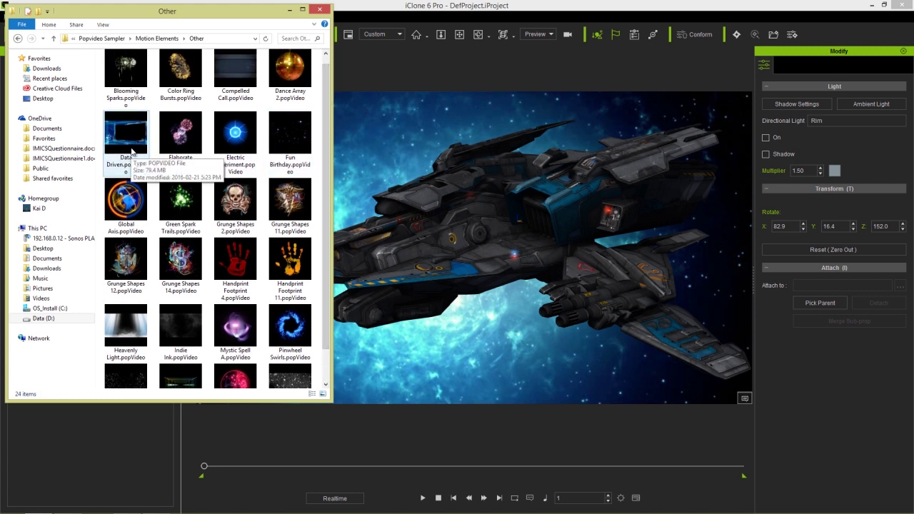
left_click_drag(129, 131, 494, 348)
left_click(523, 355)
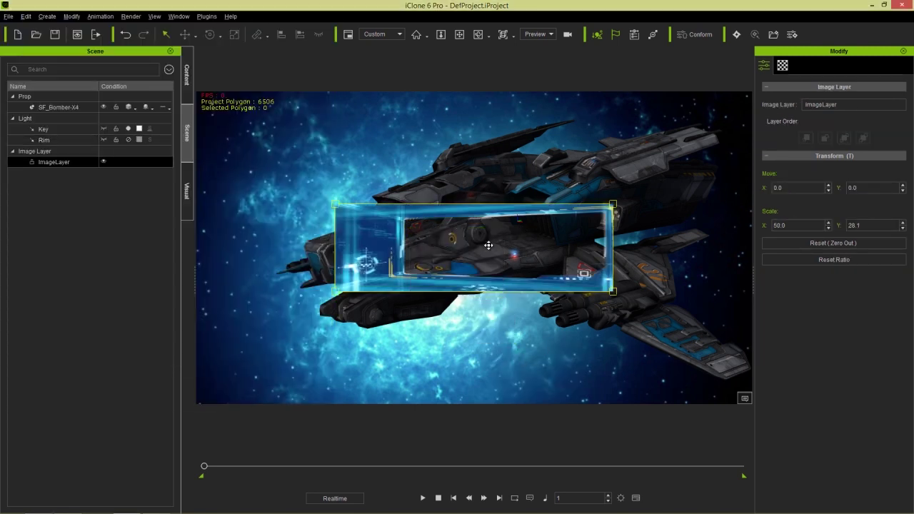
Move and stretch the image layer to cover the whole viewport, at about 102 by 101 scale, and preview the animation
left_click_drag(473, 254, 329, 118)
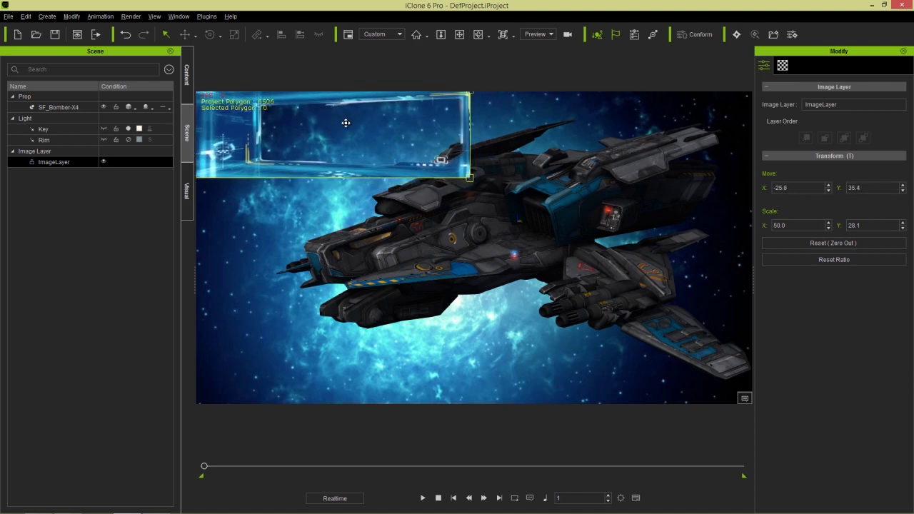
left_click_drag(469, 177, 761, 406)
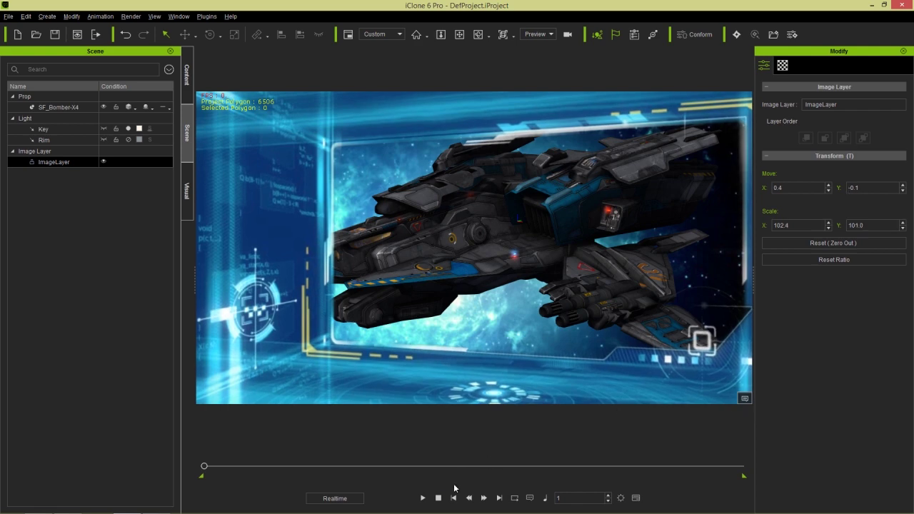
left_click(424, 498)
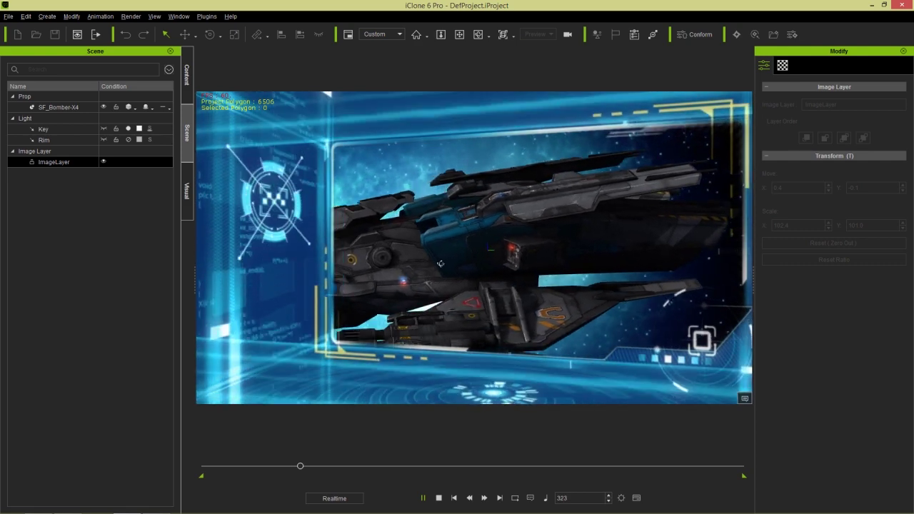
left_click(440, 497)
left_click(425, 498)
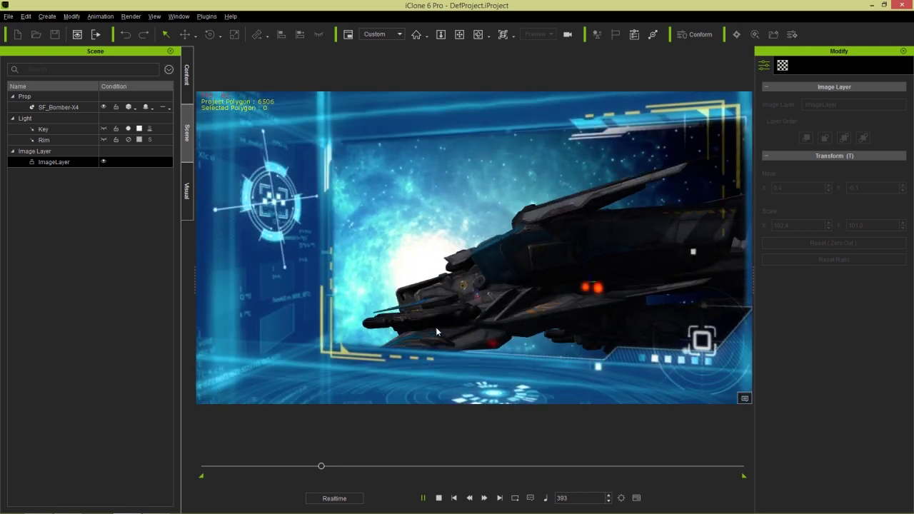
left_click(438, 497)
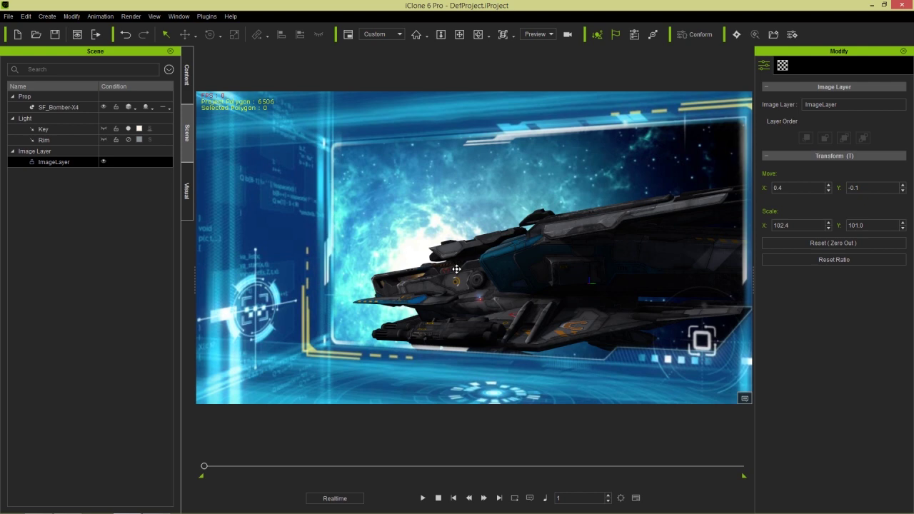
Start a new project and set the render frame size to HD 720p (1280x720)
left_click(17, 34)
left_click(485, 284)
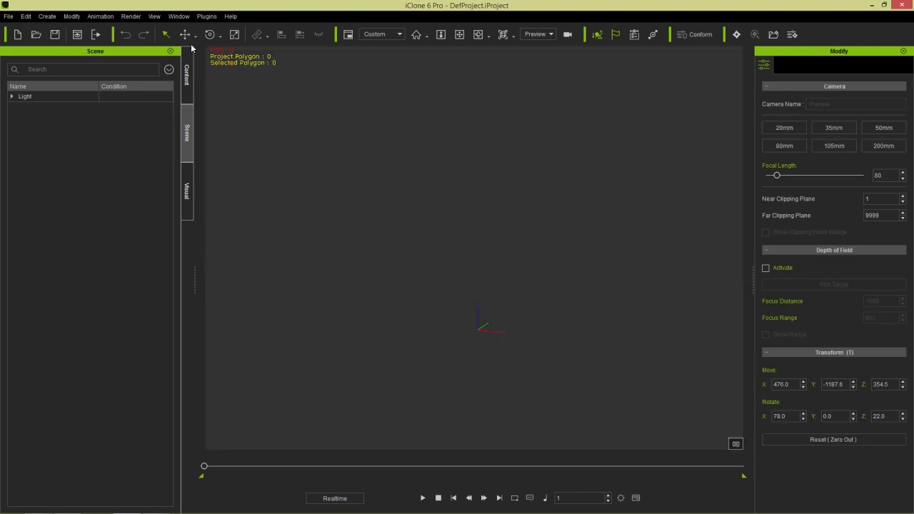
left_click(131, 17)
left_click(153, 41)
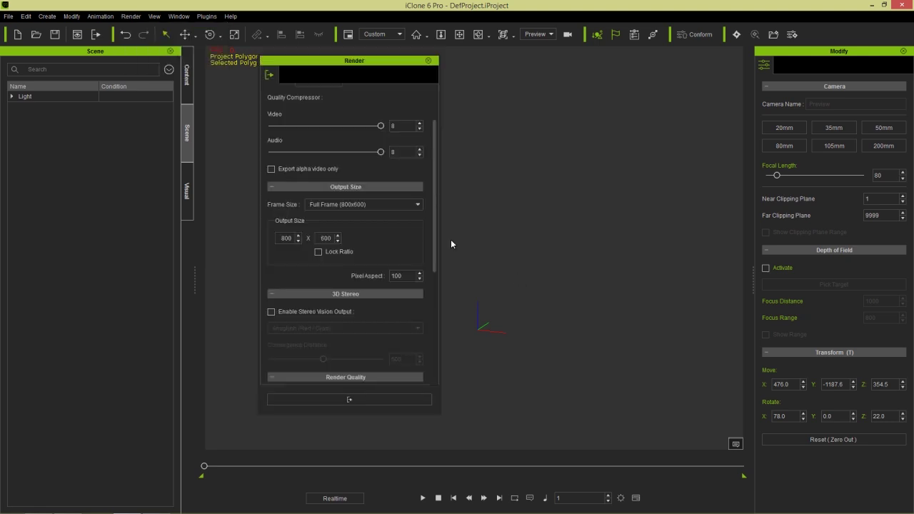
left_click(369, 204)
left_click(350, 221)
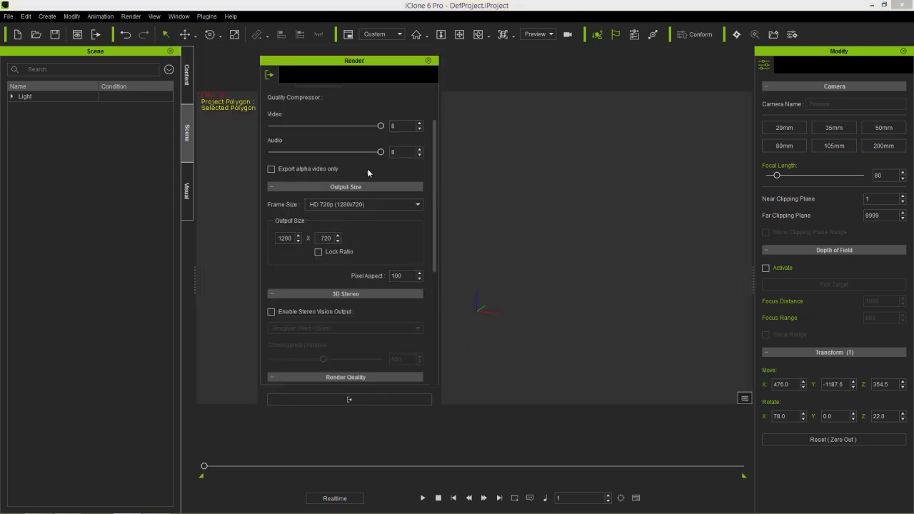
left_click(429, 62)
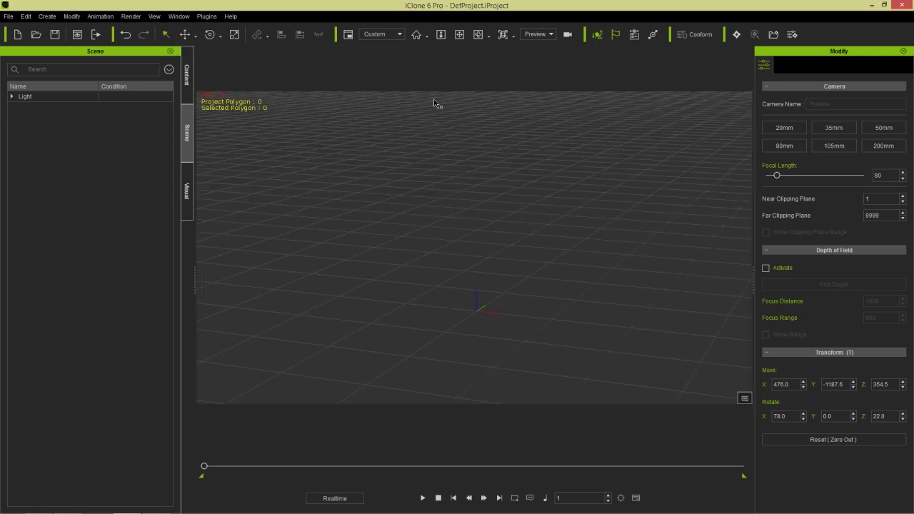
right_click_drag(464, 313, 475, 287)
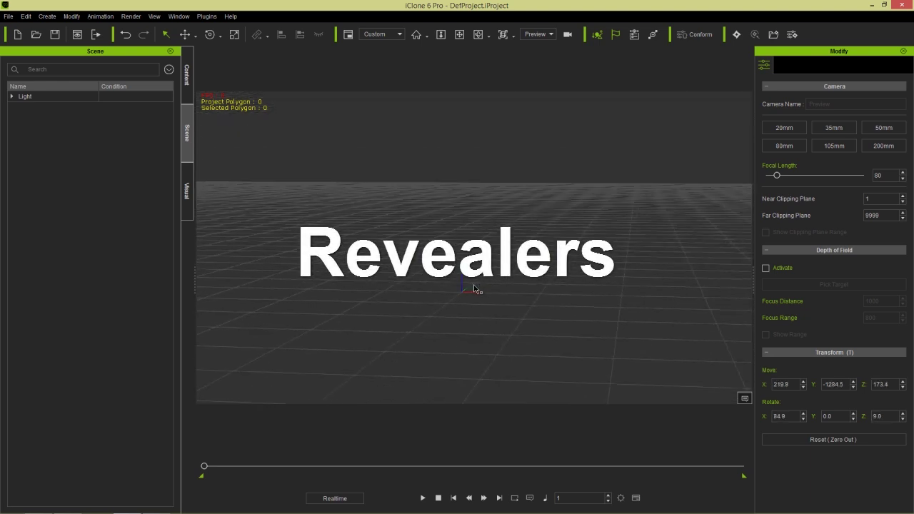
Browse the Revealer and Toon Magic folders under Motion Elements and add See Reason.popVideo to the scene as a plane
key("alt+Tab")
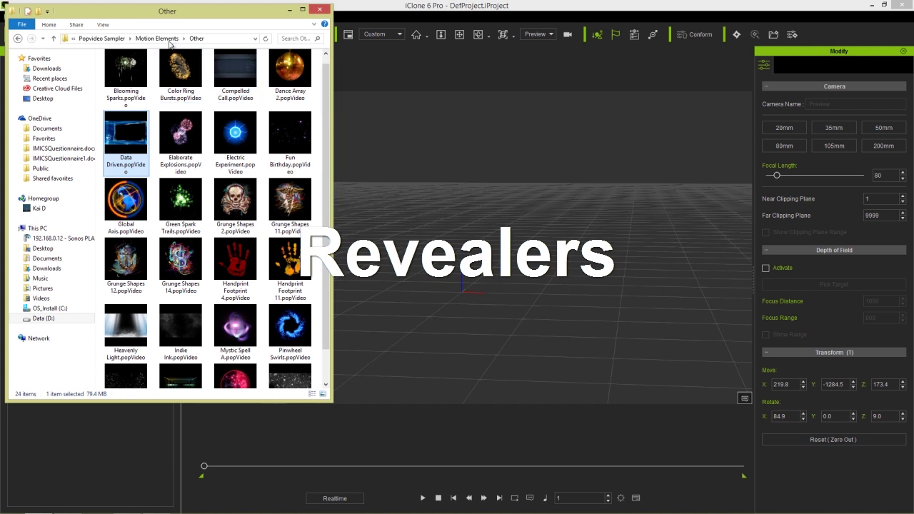
left_click(168, 40)
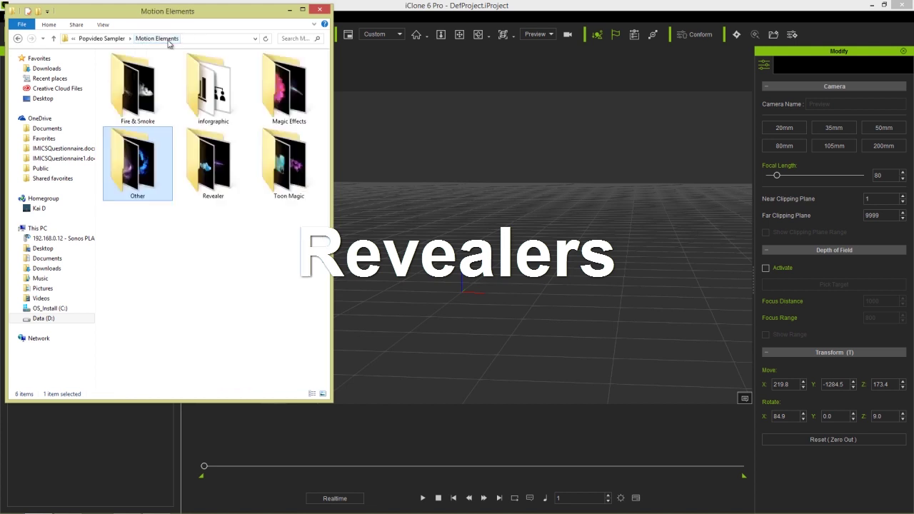
double_click(212, 166)
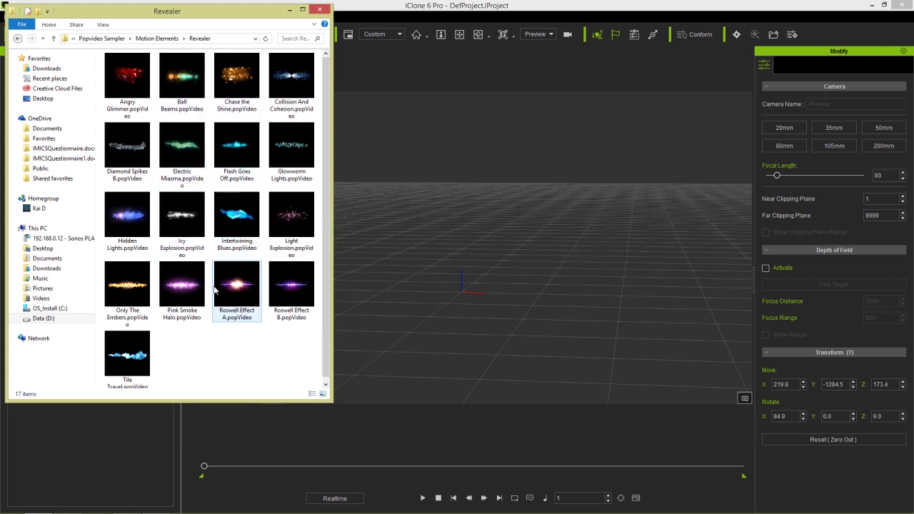
left_click(157, 38)
double_click(285, 172)
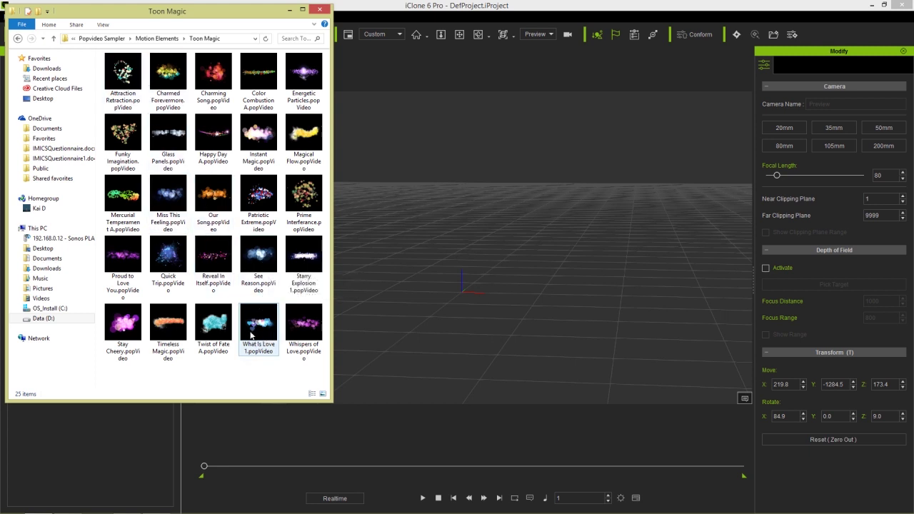
left_click_drag(254, 254, 481, 304)
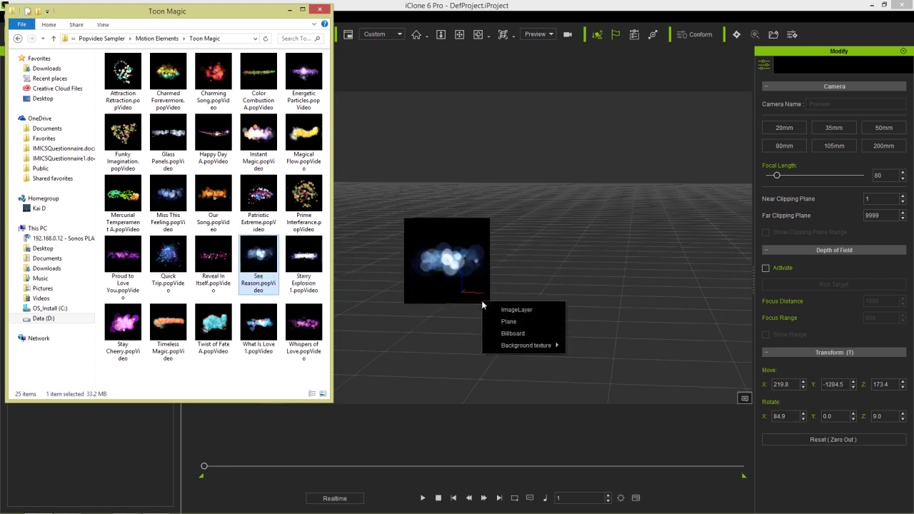
left_click(521, 322)
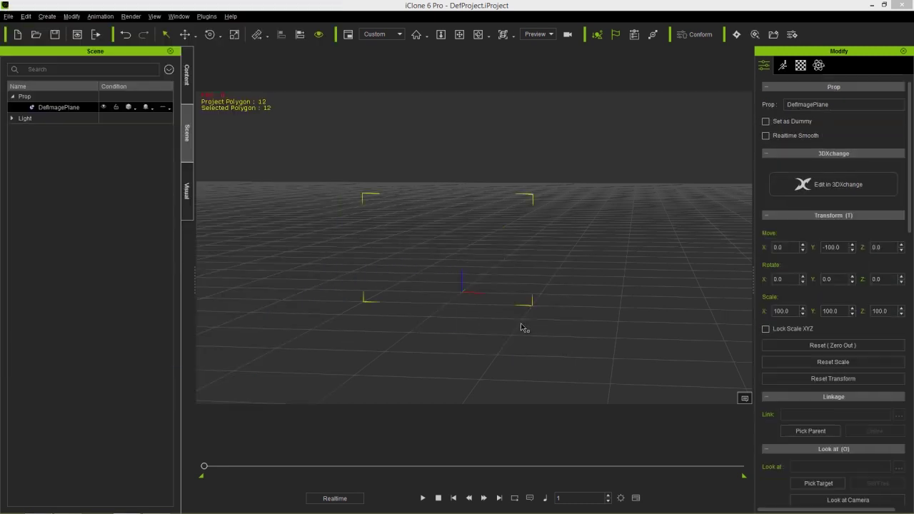
Play the effect plane's animation while viewing it from the front, and stop playback
right_click_drag(590, 291, 524, 319)
left_click(423, 498)
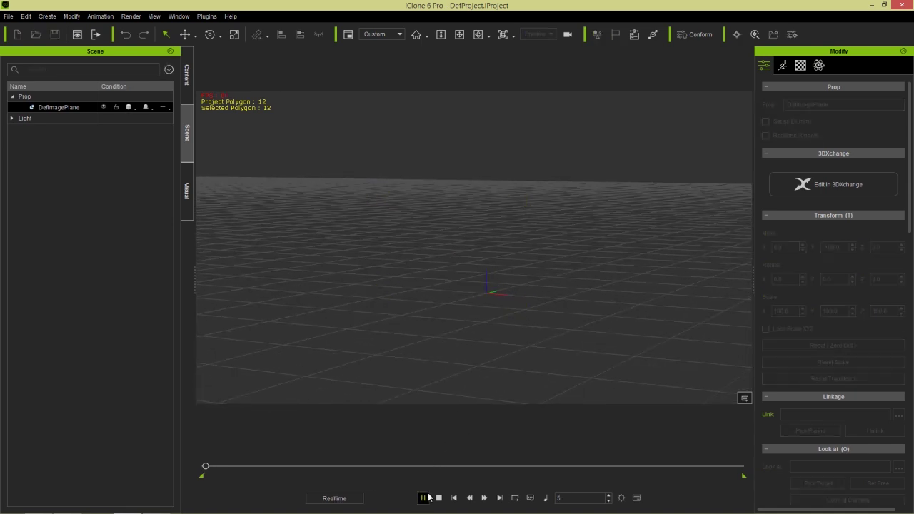
right_click_drag(338, 313, 471, 264)
left_click(438, 497)
Add the capital letter A prop from the Alphabet Capitalized folder of 3D VFX Motion Montage Vol.2's 3D Symbols to the scene origin
left_click(188, 80)
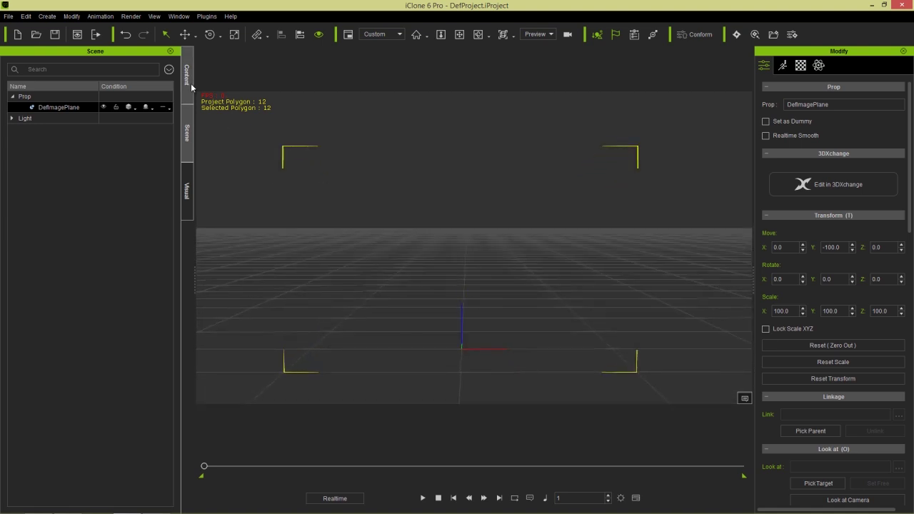
left_click_drag(105, 361, 99, 151)
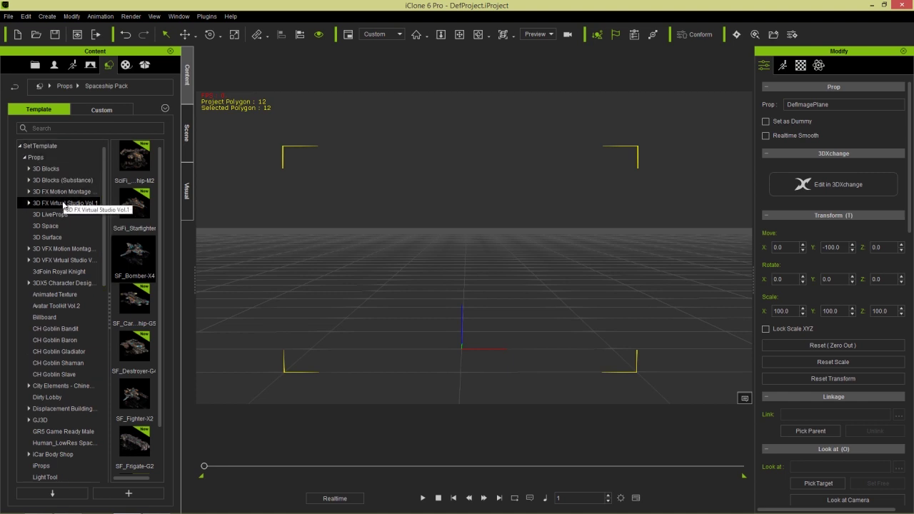
left_click(64, 204)
double_click(62, 259)
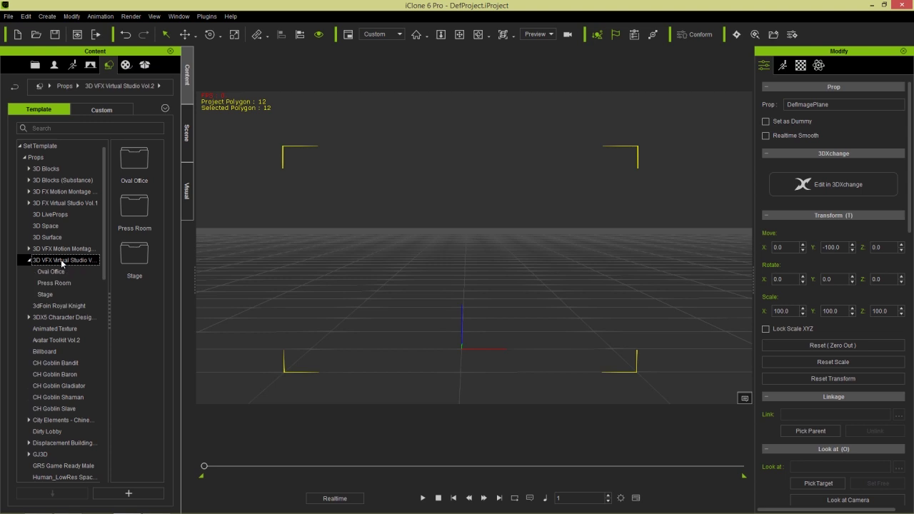
double_click(58, 250)
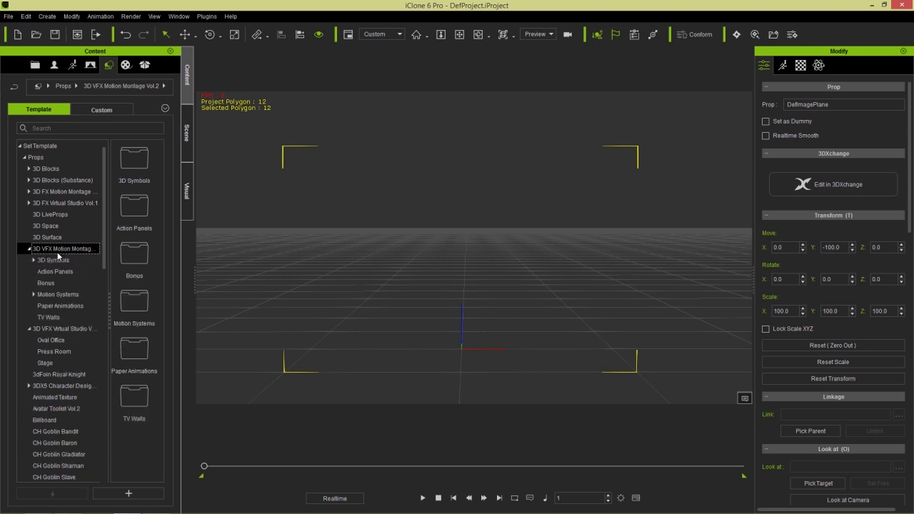
double_click(56, 261)
double_click(64, 272)
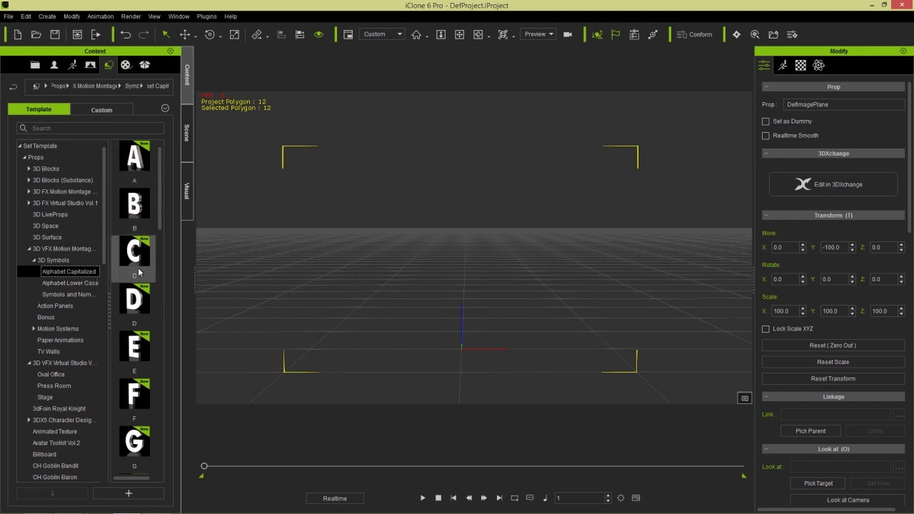
left_click_drag(134, 157, 447, 346)
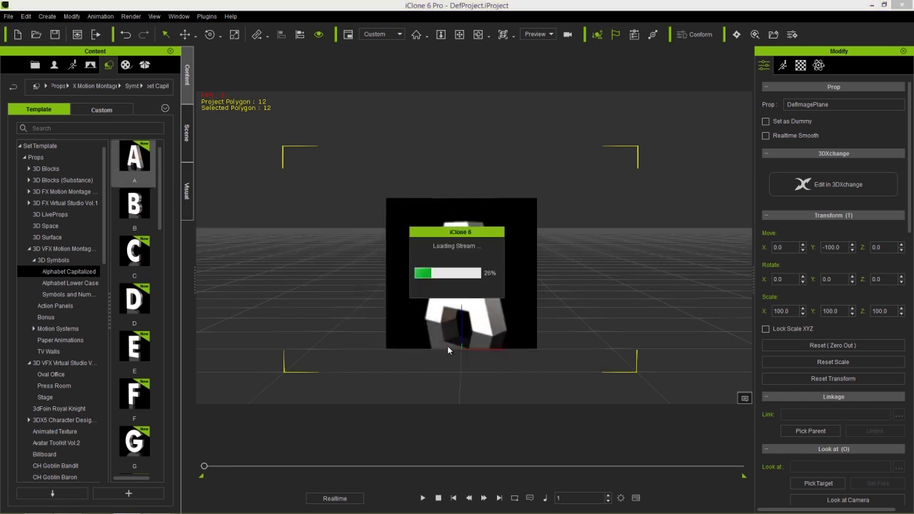
Move DefImagePlane along the Y axis to about -20.7, just in front of the letter A
left_click(187, 135)
left_click_drag(111, 86, 108, 86)
left_click(85, 108)
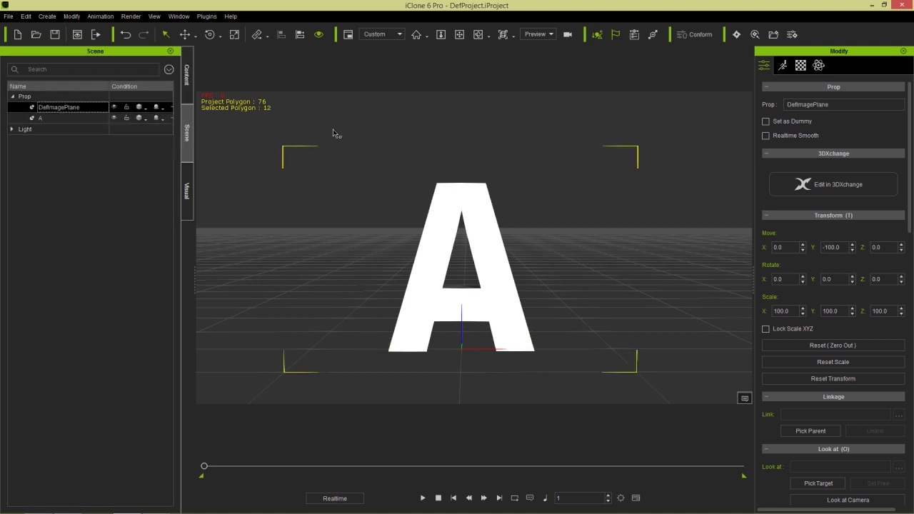
right_click_drag(510, 251, 423, 268)
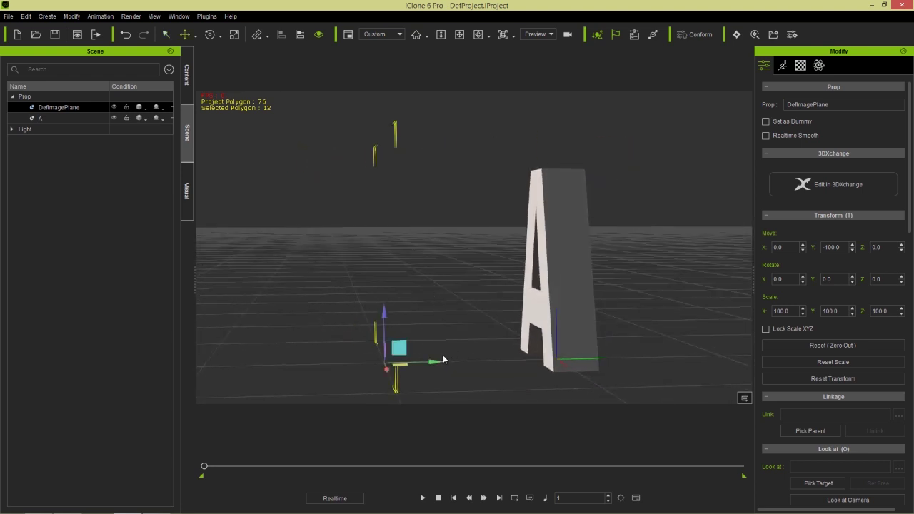
left_click_drag(431, 360, 569, 360)
right_click_drag(439, 327, 588, 309)
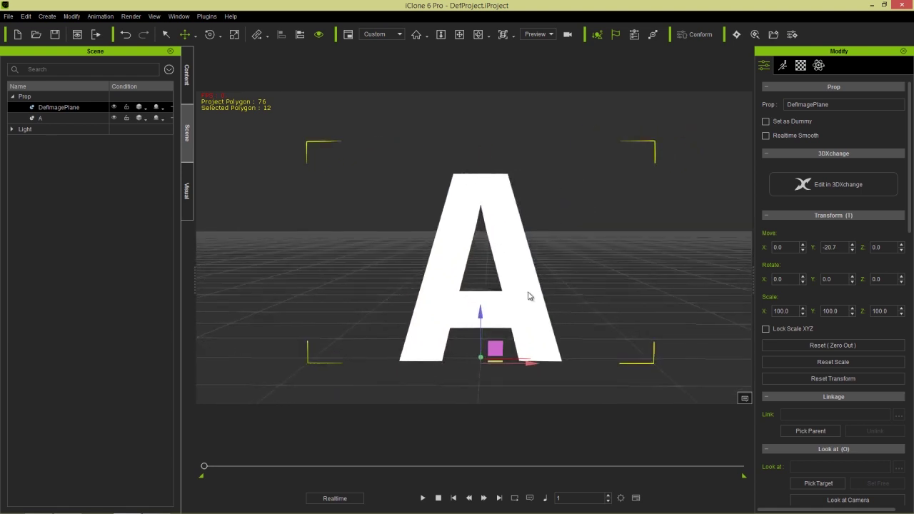
At frame 75, scale the effect plane uniformly to about 160.7, lower it to Z about -28.7, and remove its object animation
left_click_drag(206, 469, 231, 469)
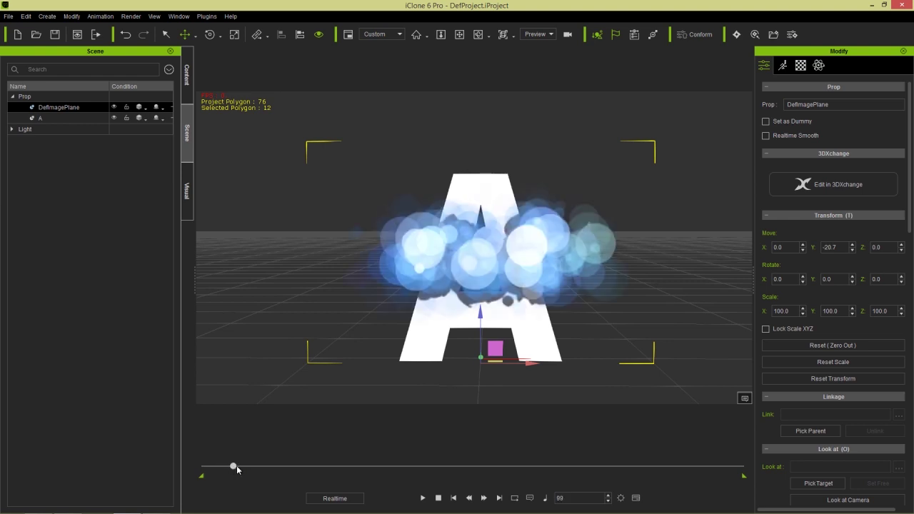
left_click(427, 498)
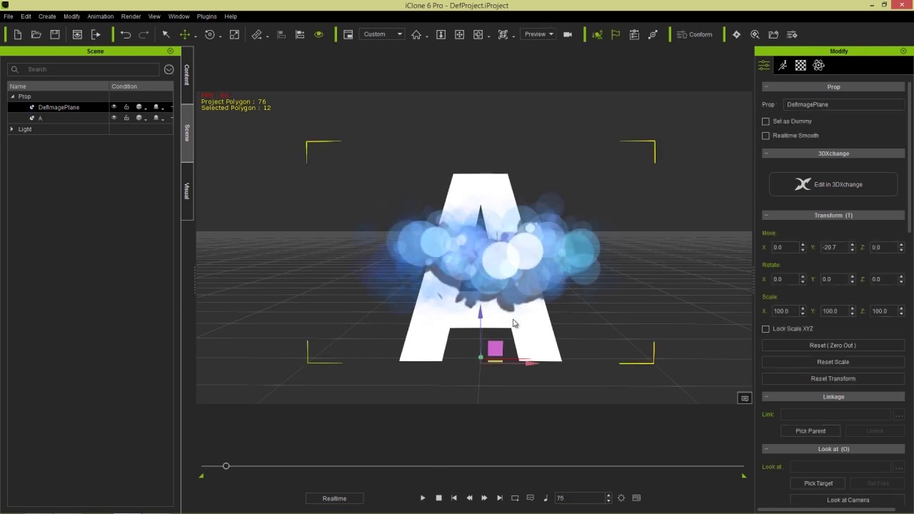
mouse_move(481, 363)
left_mouse_down()
mouse_move(527, 310)
mouse_move(506, 351)
mouse_move(542, 308)
mouse_move(477, 341)
mouse_move(471, 357)
left_mouse_up()
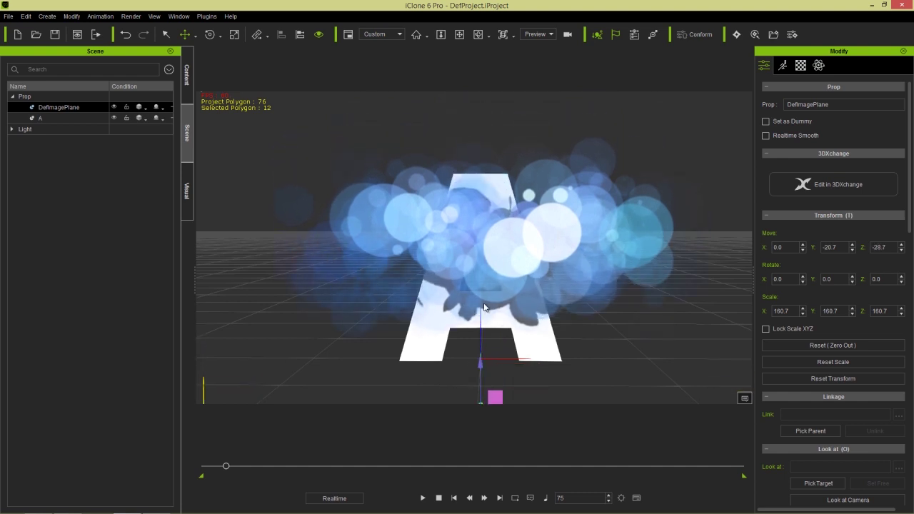
scroll(550, 288, "up", 8)
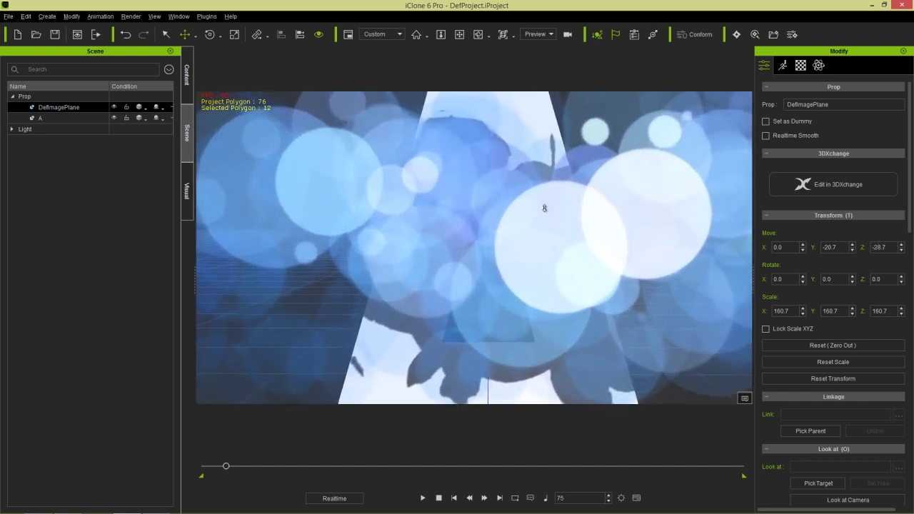
scroll(540, 226, "down", 10)
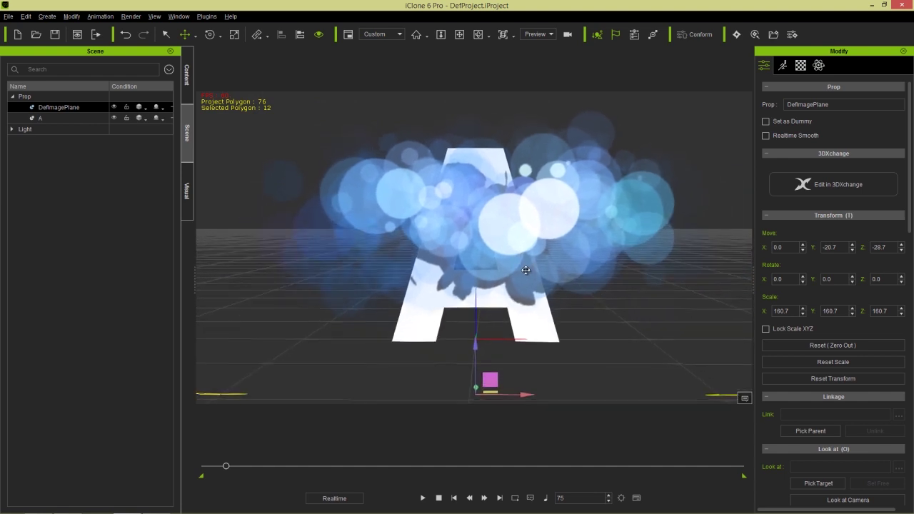
right_click_drag(525, 270, 514, 234)
right_click_drag(512, 247, 518, 220)
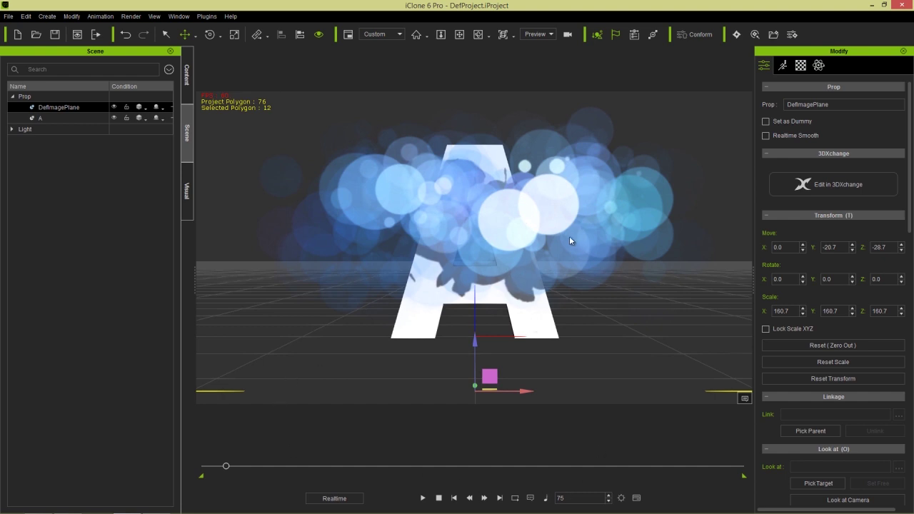
right_click(579, 208)
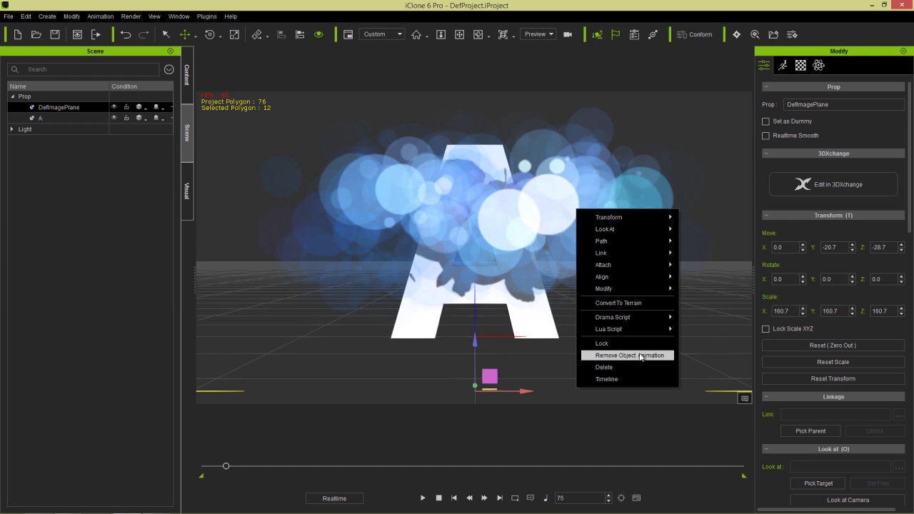
left_click(640, 355)
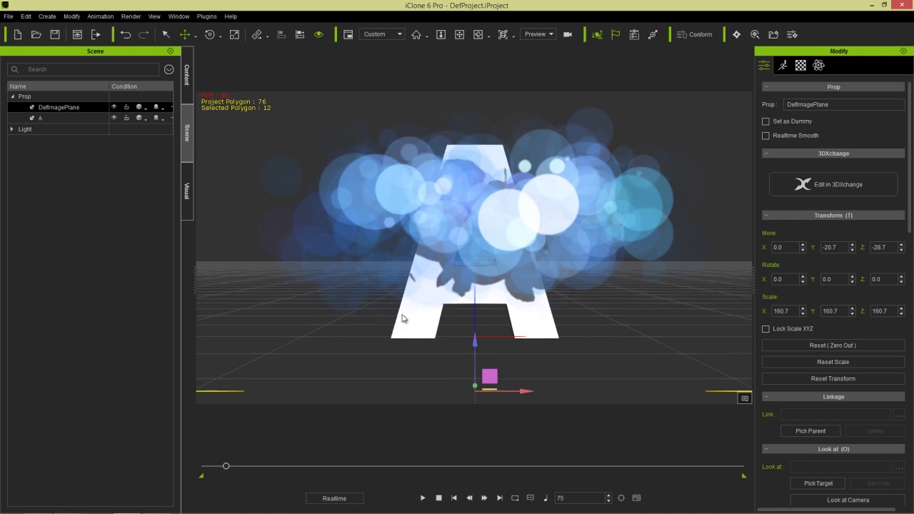
Scale the letter A uniformly to about 57.8, raise it to Z about 38.3, and remove its object animation
left_click(41, 118)
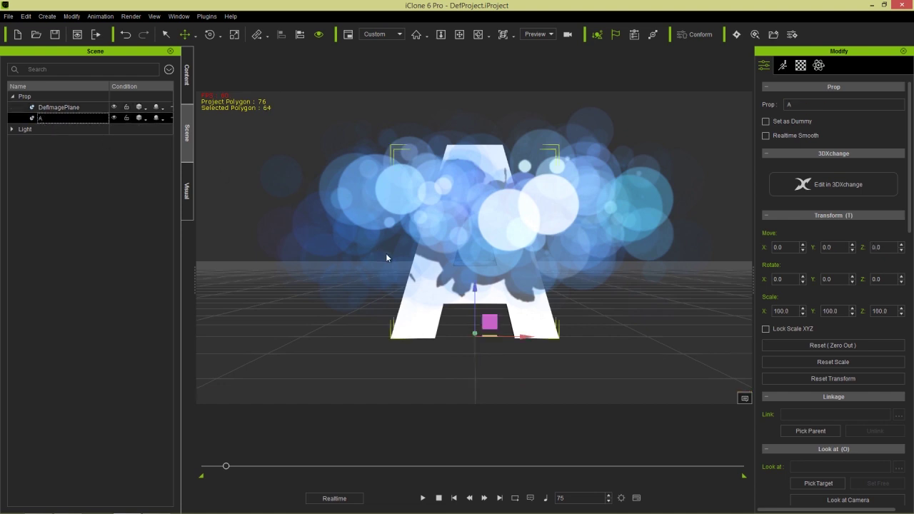
key("r")
left_click_drag(475, 337, 439, 387)
key("w")
left_click_drag(476, 296, 484, 234)
right_click(491, 165)
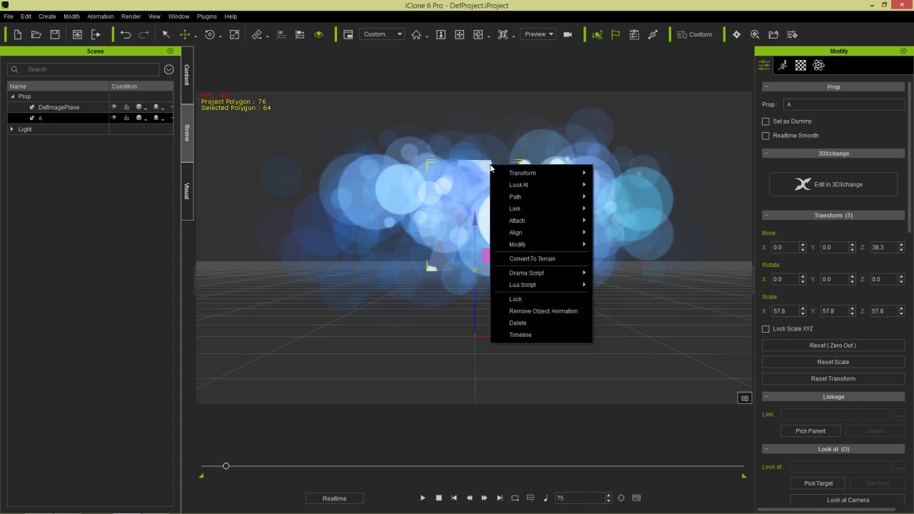
left_click(528, 311)
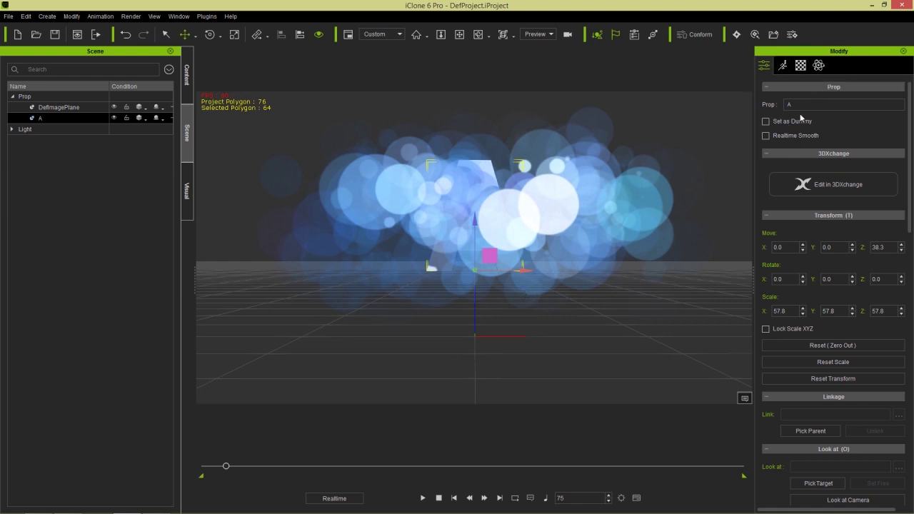
Set a material key at frame 75 with the letter A's Side material opacity at 100
left_click(801, 65)
scroll(909, 266, "up", 10)
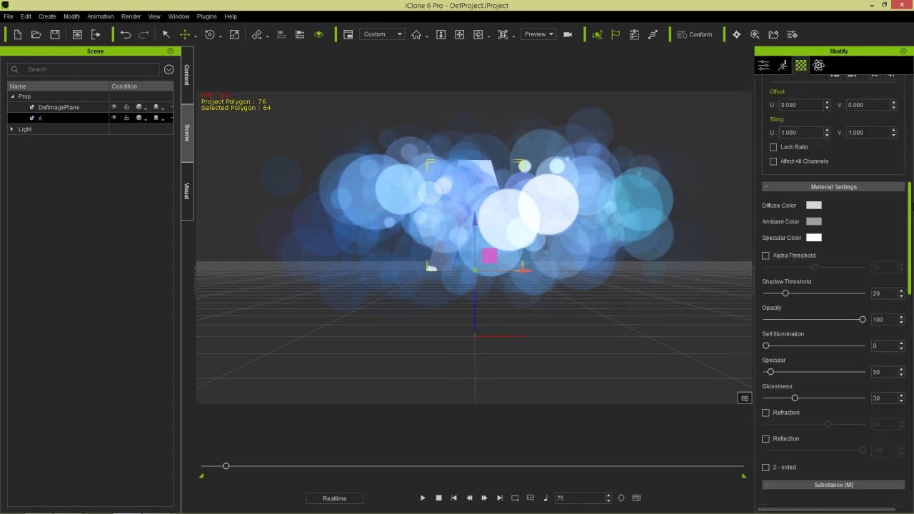
left_click_drag(910, 126, 913, 210)
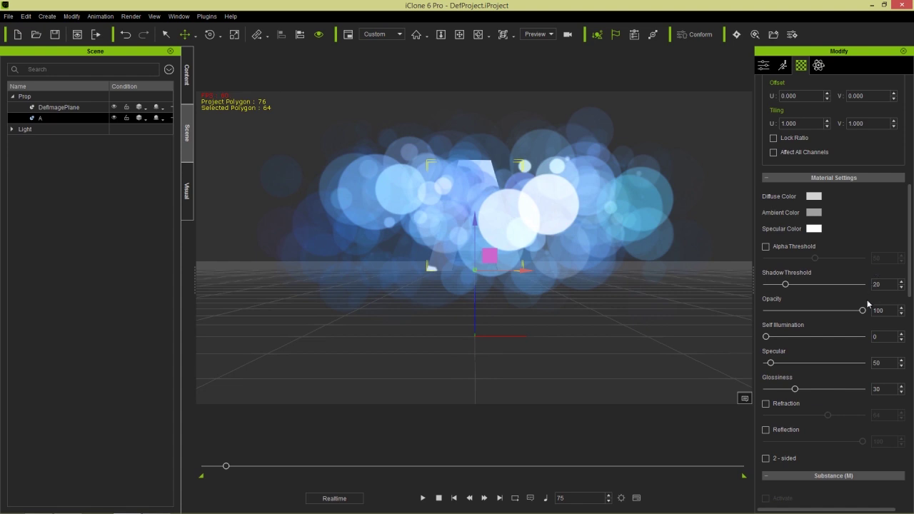
left_click(902, 314)
At frame 1, set the opacity of the letter's Side and Front-Back materials to 0, and play back the reveal
left_click_drag(227, 467, 200, 470)
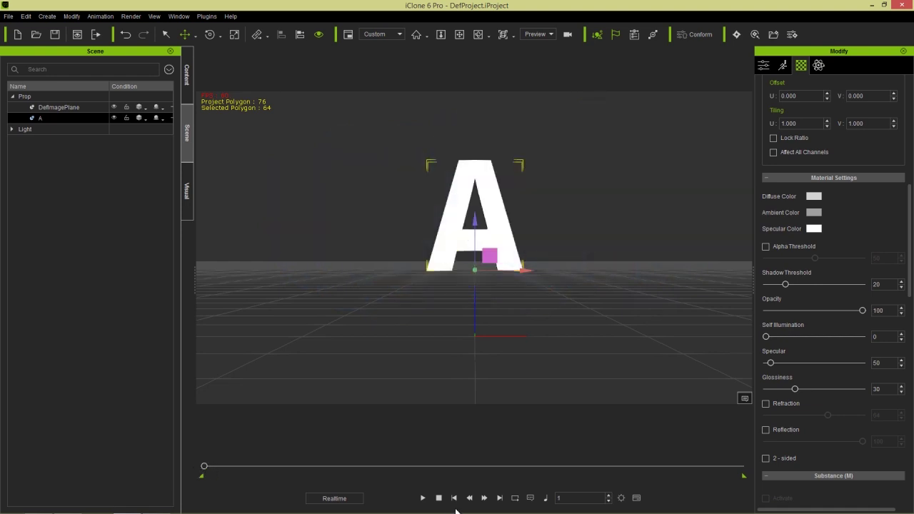
left_click_drag(863, 310, 696, 308)
scroll(835, 260, "up", 5)
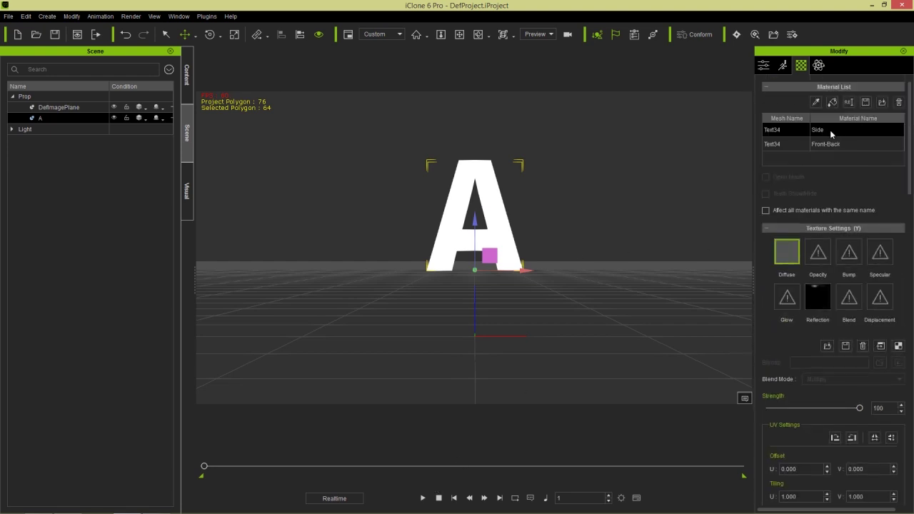
left_click(796, 146)
scroll(795, 146, "down", 10)
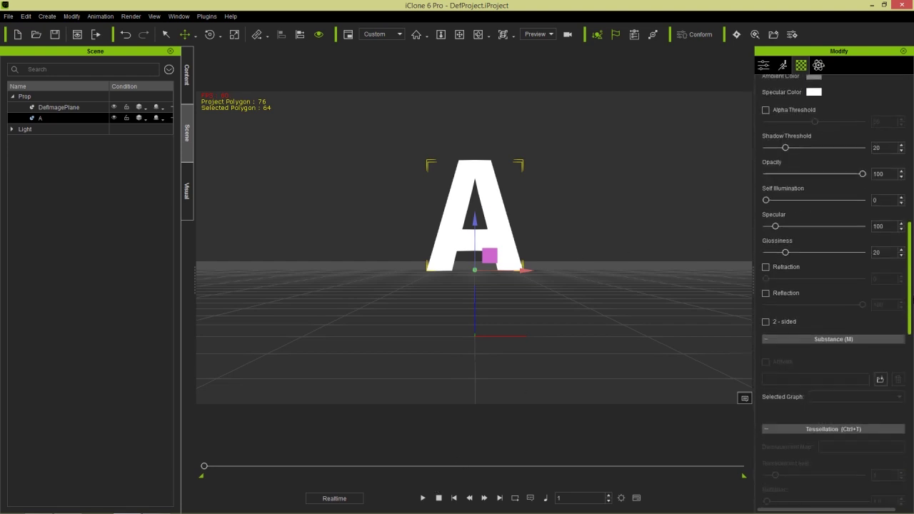
left_click_drag(862, 178, 740, 183)
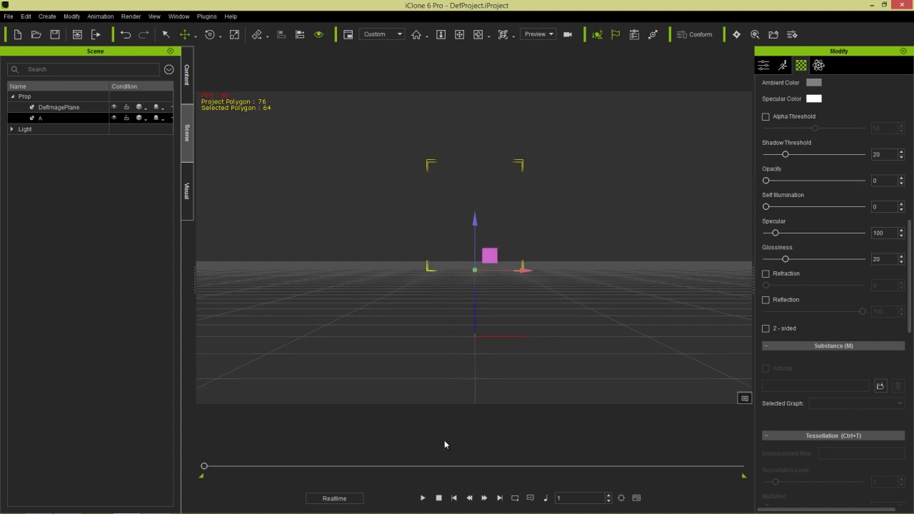
left_click(423, 498)
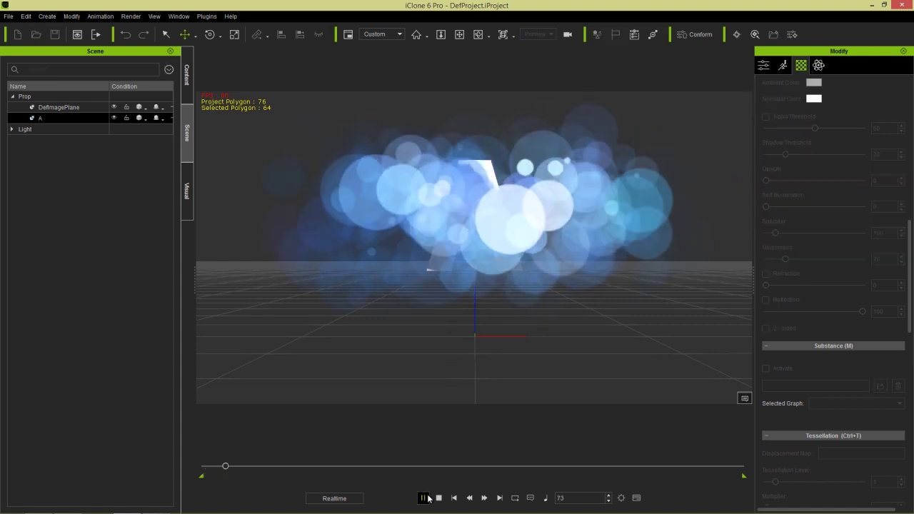
left_click(423, 498)
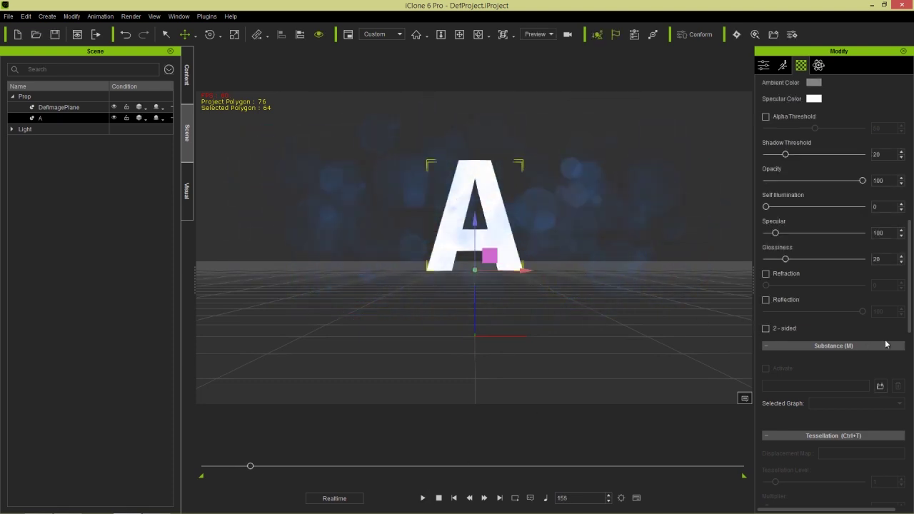
Show the timeline, go to the letter A's key at frame 75, and set the Front-Back material's opacity to 0
key("F3")
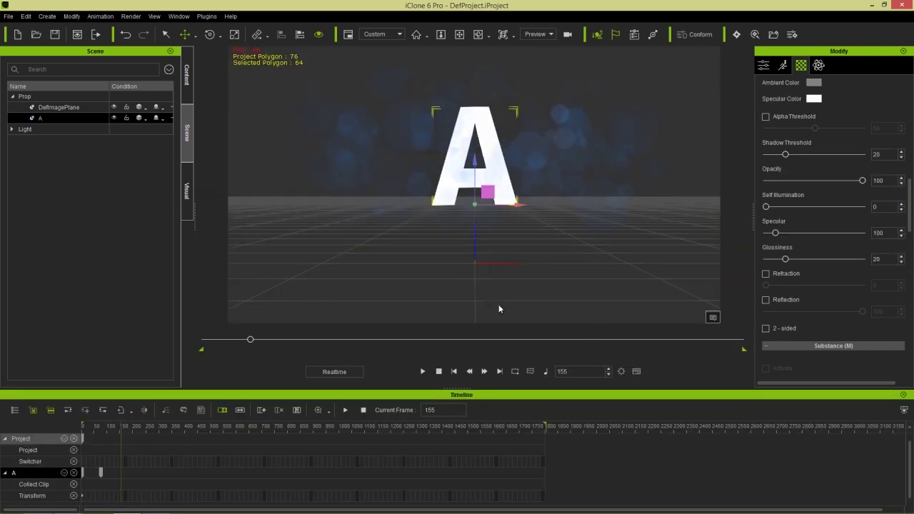
left_click(101, 433)
scroll(123, 464, "up", 5)
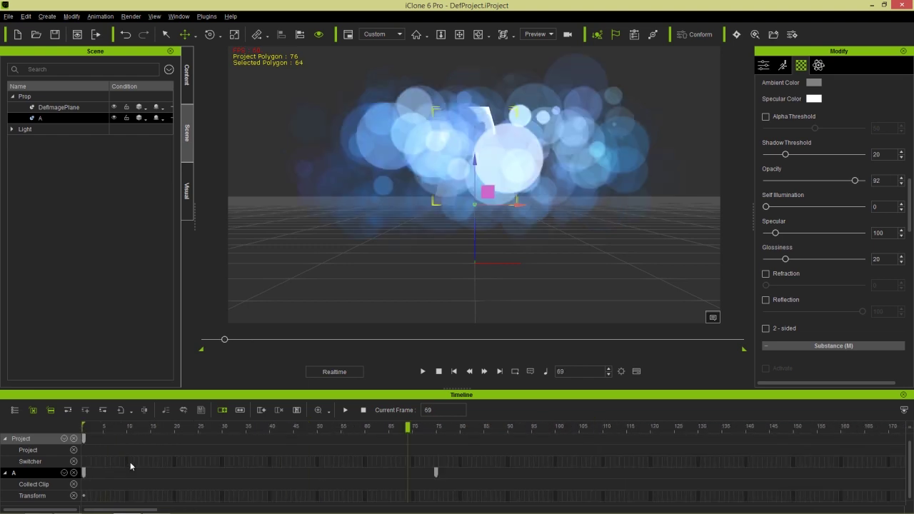
left_click(437, 429)
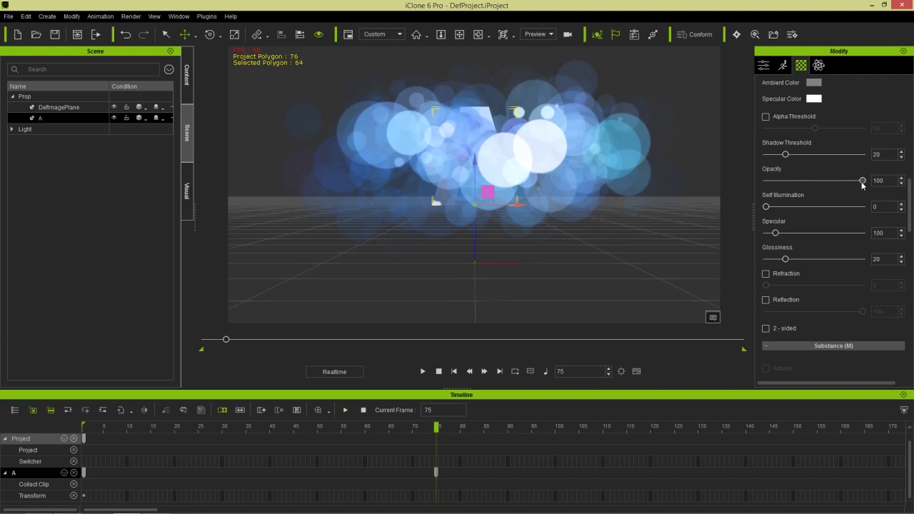
left_click_drag(863, 180, 724, 175)
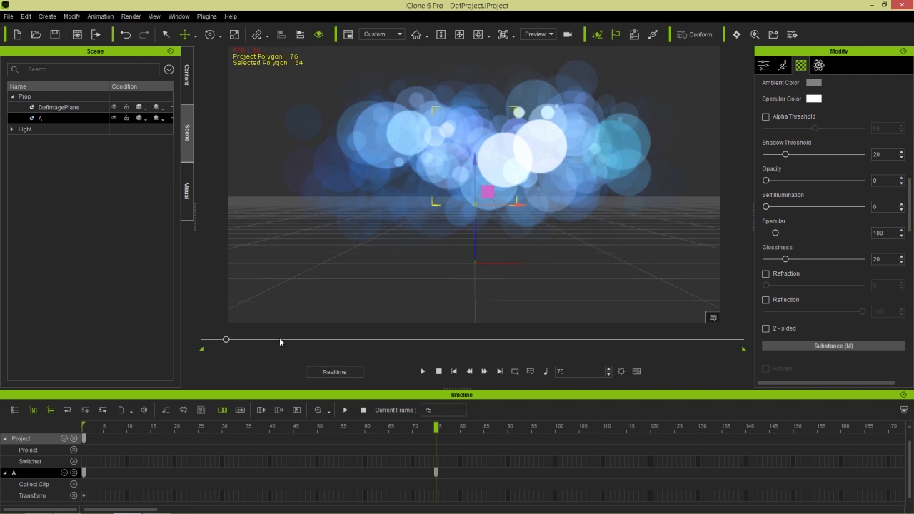
Play the animation from the start, stop it, and scrub to about frame 169 to check the letter's fade
left_click_drag(230, 343, 207, 340)
left_click(423, 372)
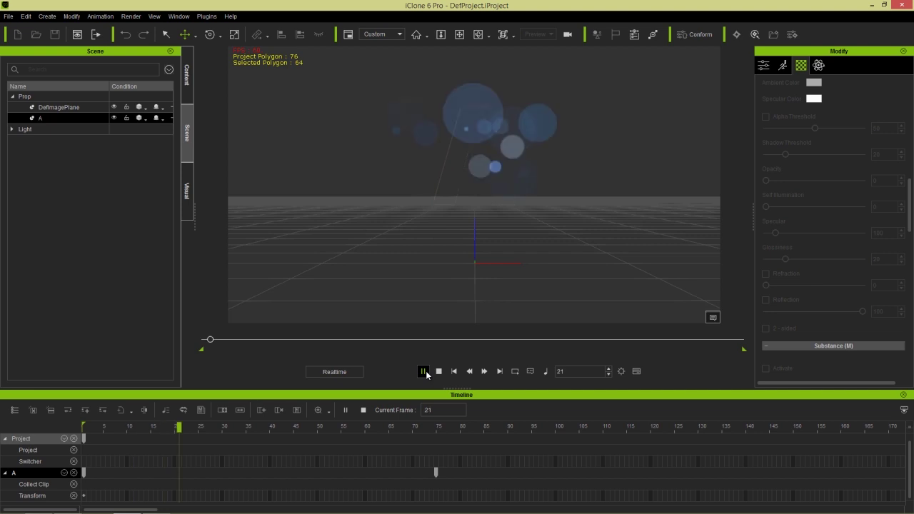
left_click(424, 371)
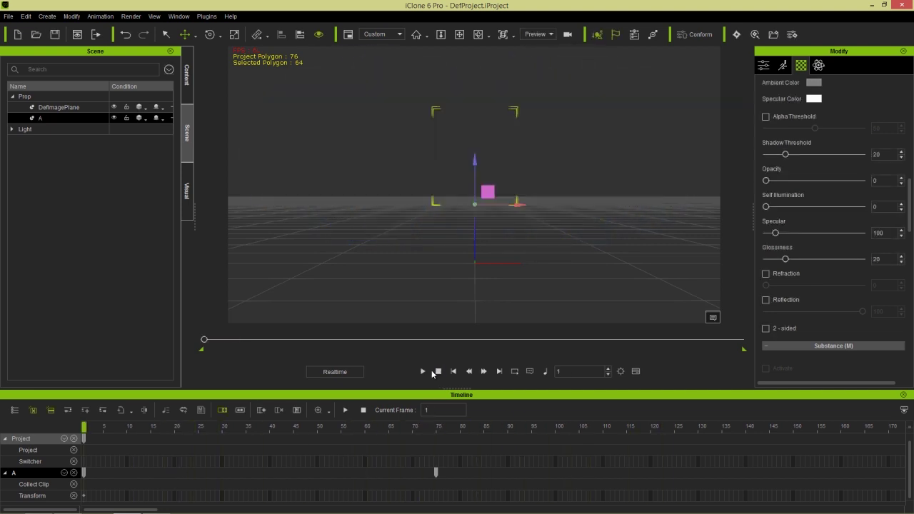
left_click_drag(205, 340, 252, 339)
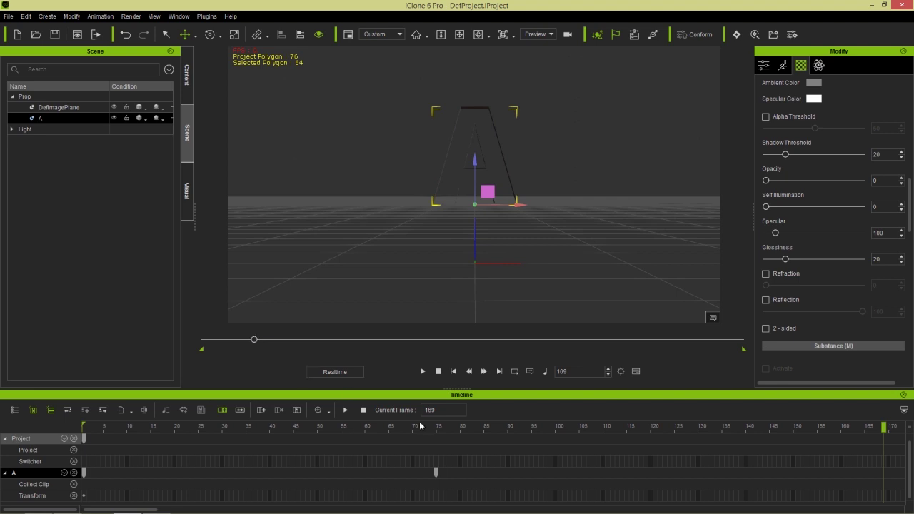
Go to frame 75, check the opacity of the letter A's Side material, and play back the animation from there
left_click(436, 430)
scroll(848, 179, "up", 10)
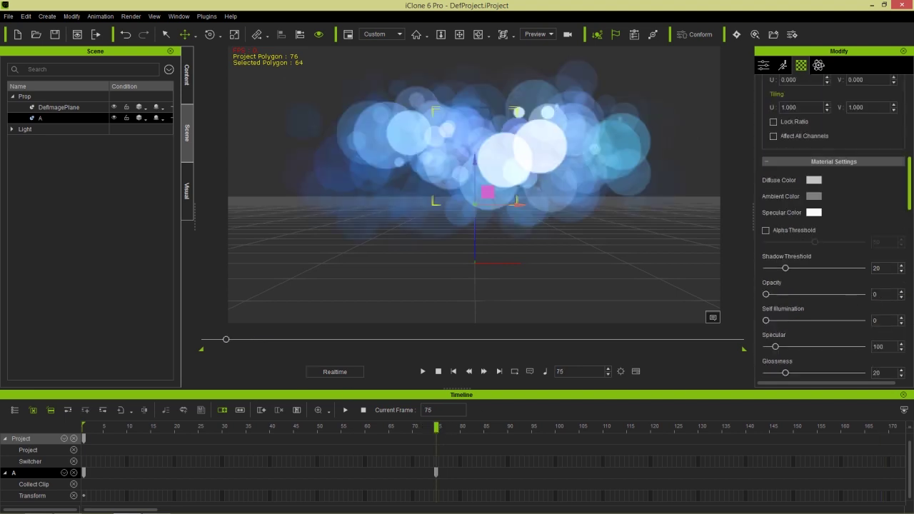
left_click(848, 130)
left_click_drag(910, 111, 910, 201)
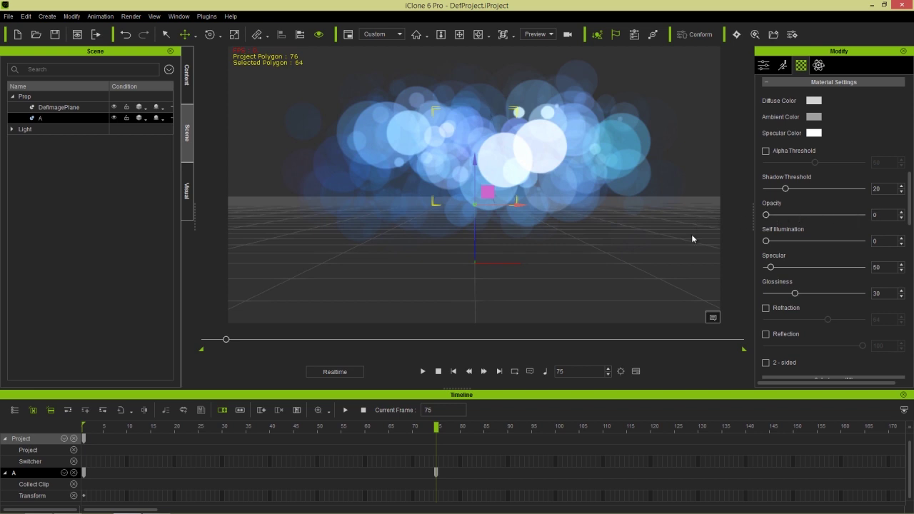
mouse_move(436, 433)
left_mouse_down()
mouse_move(508, 436)
mouse_move(428, 435)
left_mouse_up()
left_click(422, 371)
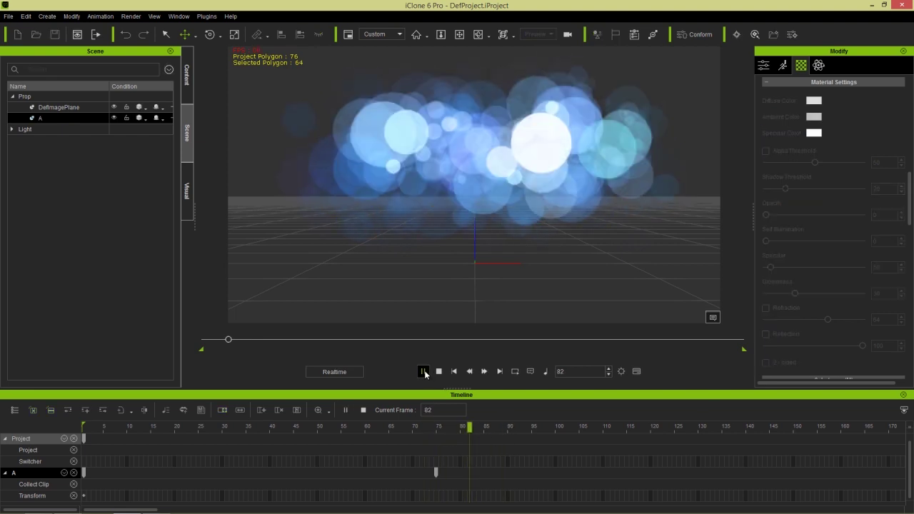
left_click(422, 372)
At frame 120, set the opacity of the letter's Side and Front-Back materials to 100
left_click_drag(632, 430, 650, 430)
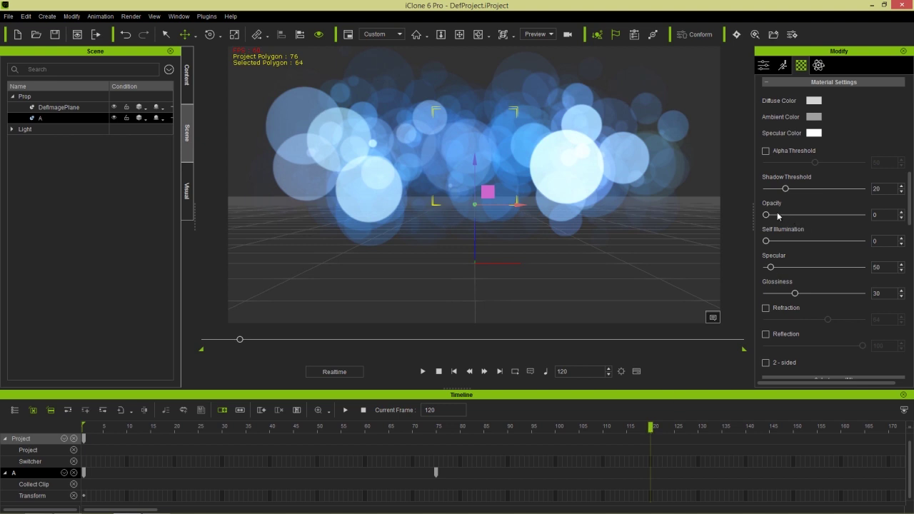
left_click_drag(766, 215, 908, 108)
left_click(785, 144)
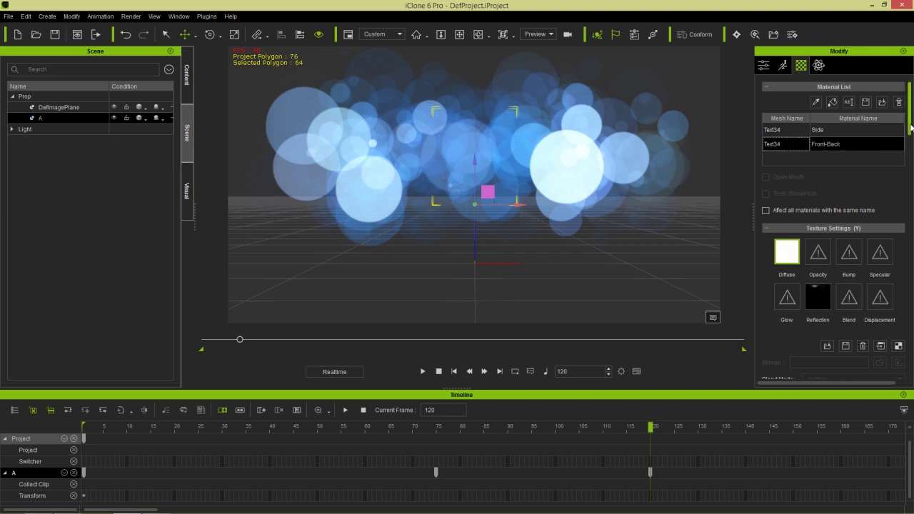
scroll(911, 127, "down", 10)
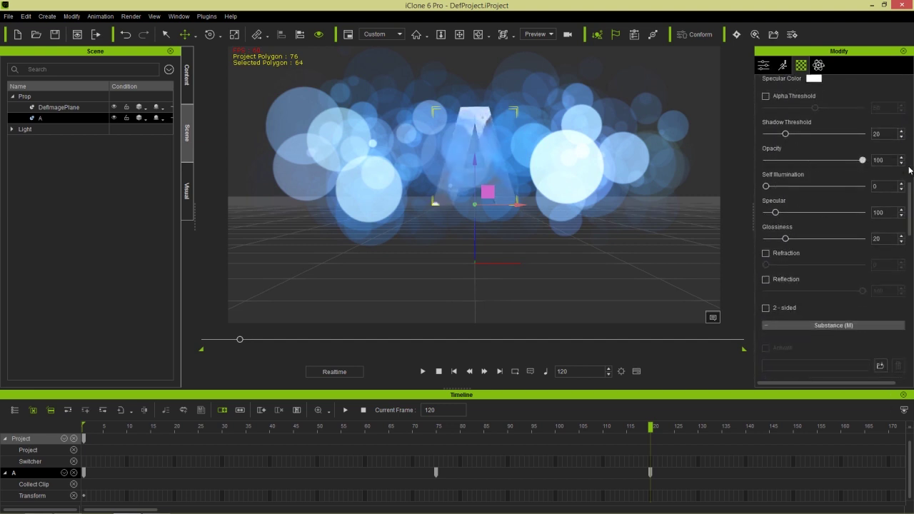
Play the animation from the start and pause it at about frame 217 to check the letter's fade-in
left_click_drag(417, 427, 232, 426)
left_click(438, 372)
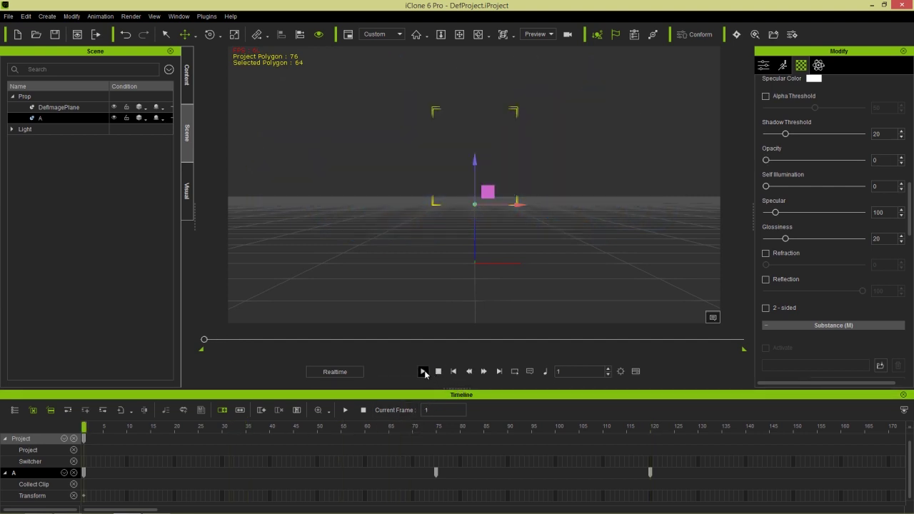
left_click(423, 372)
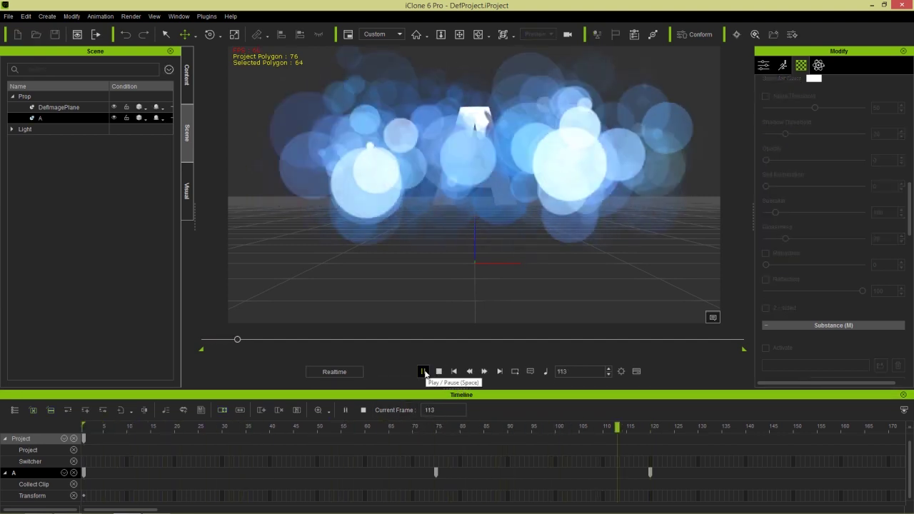
key("space")
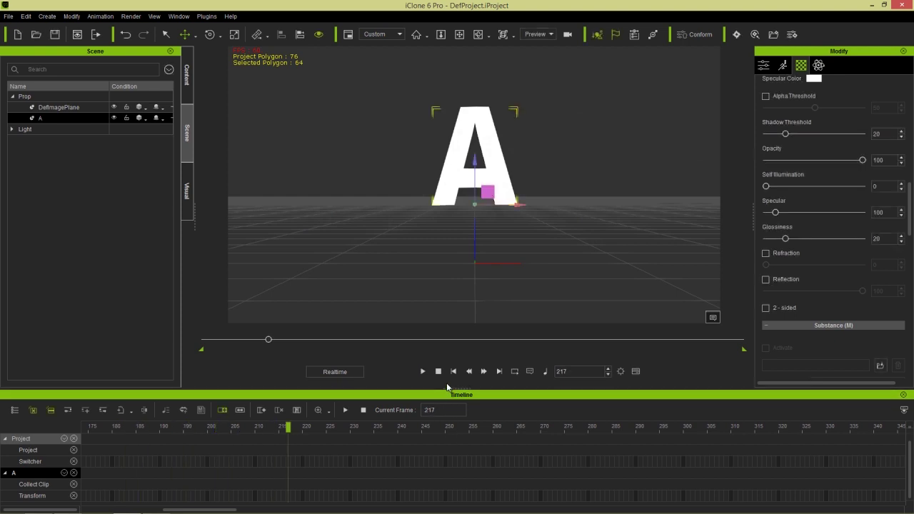
Return to the letter A's key at frame 75 and scale the letter down uniformly to about 1
scroll(326, 444, "down", 2)
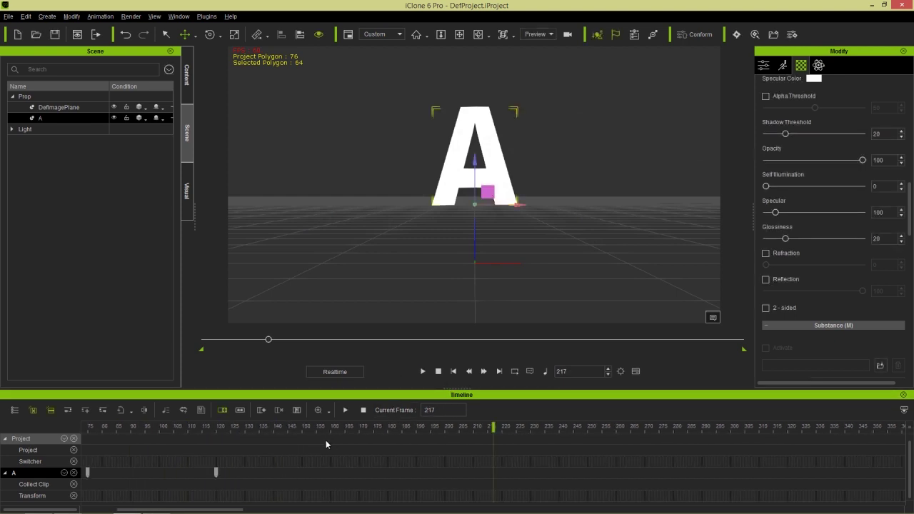
left_click_drag(184, 429, 102, 428)
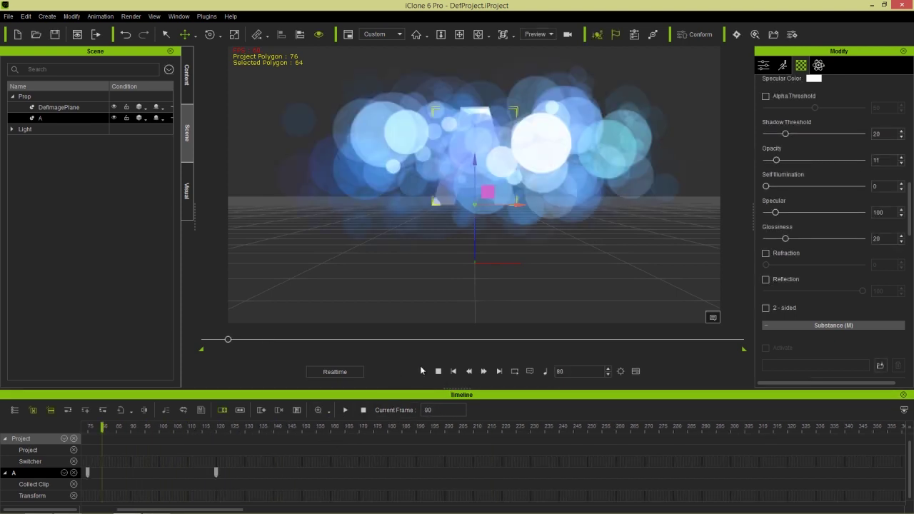
key("Left")
key("Left")
key("Left")
left_click_drag(190, 510, 157, 510)
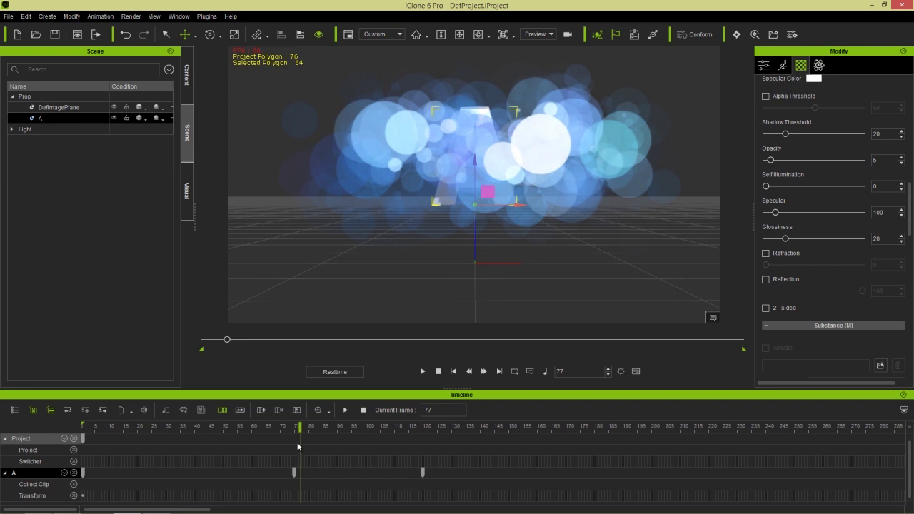
left_click_drag(298, 428, 296, 428)
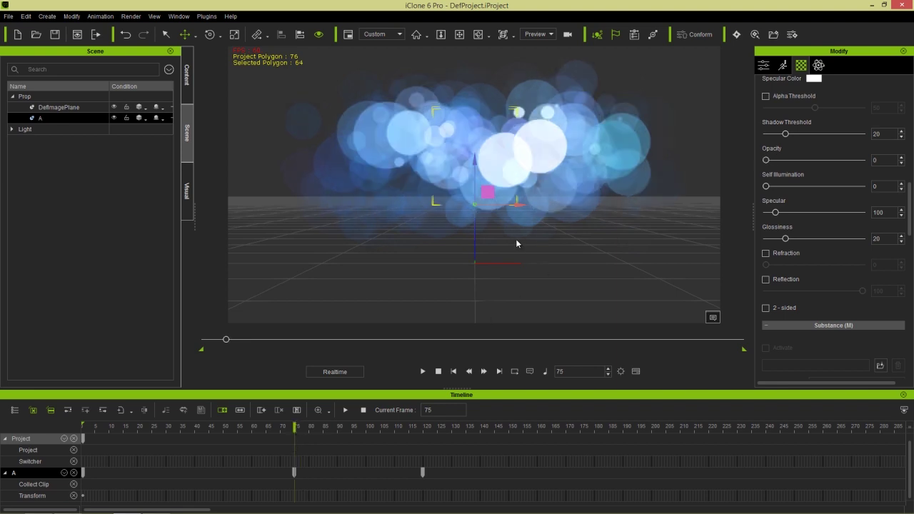
key("r")
left_click_drag(477, 205, 419, 270)
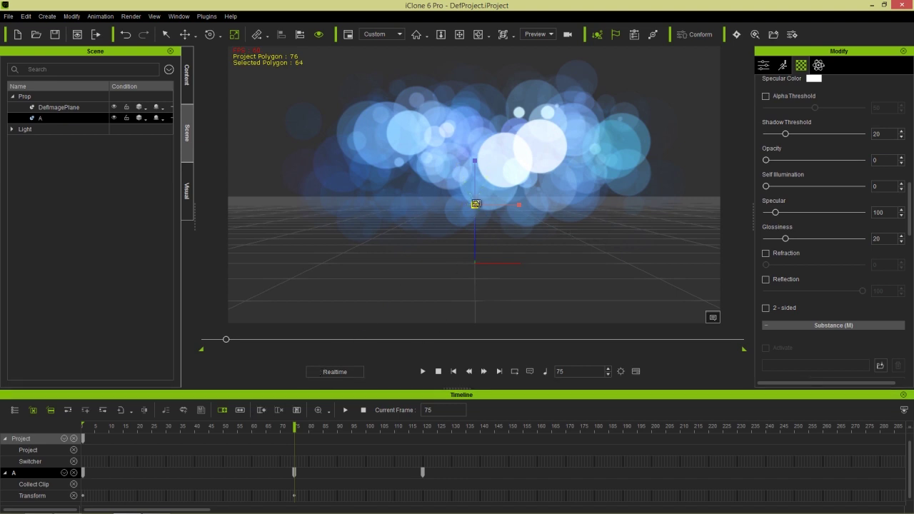
At frame 120, set the letter A's X, Y and Z scale to 100
left_click(424, 431)
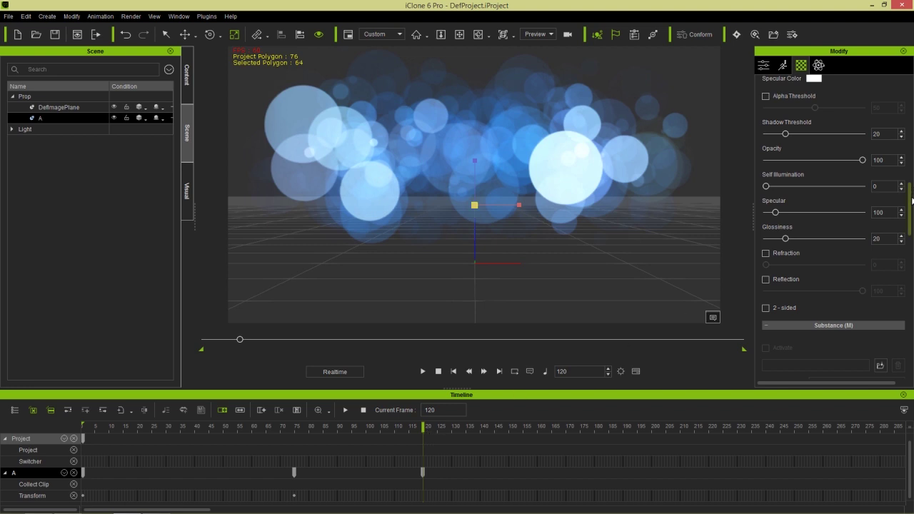
scroll(912, 199, "up", 5)
left_click(764, 65)
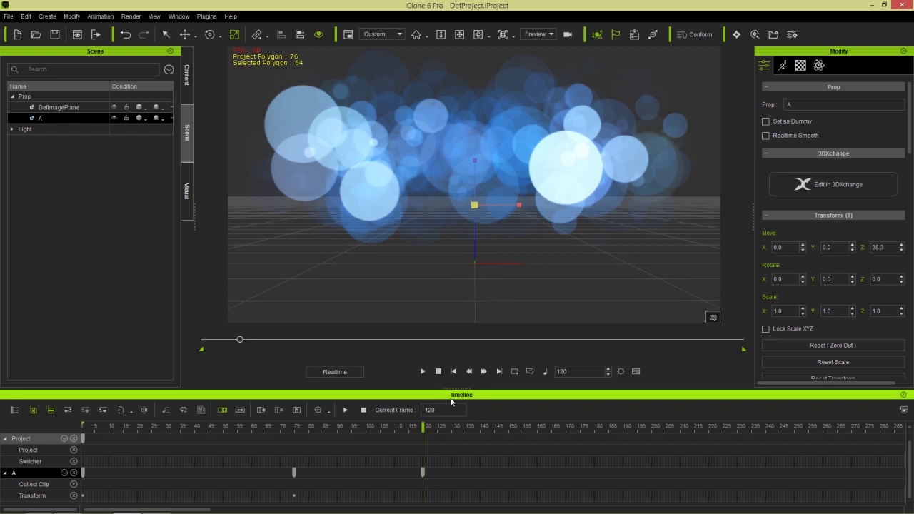
mouse_move(434, 430)
left_mouse_down()
mouse_move(482, 430)
mouse_move(424, 430)
left_mouse_up()
double_click(786, 311)
type("100")
key("Tab")
type("100")
key("Tab")
type("10")
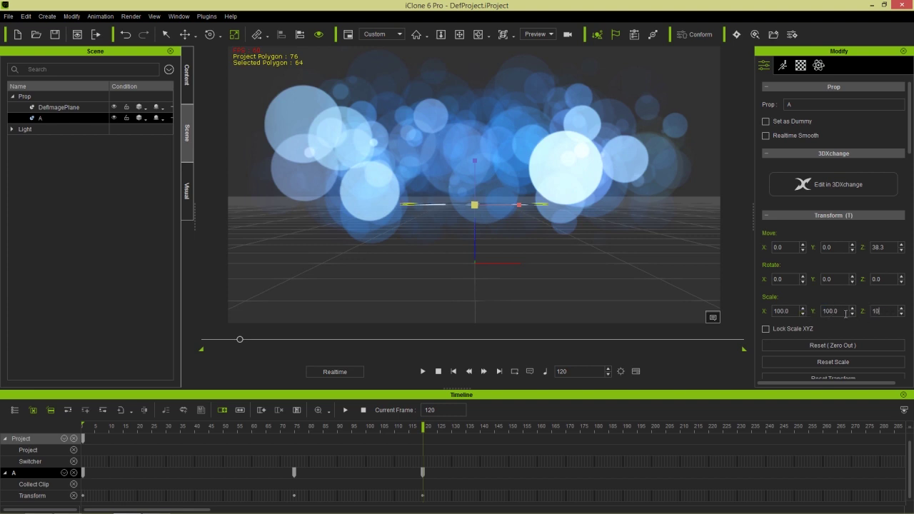
type("0")
key("Return")
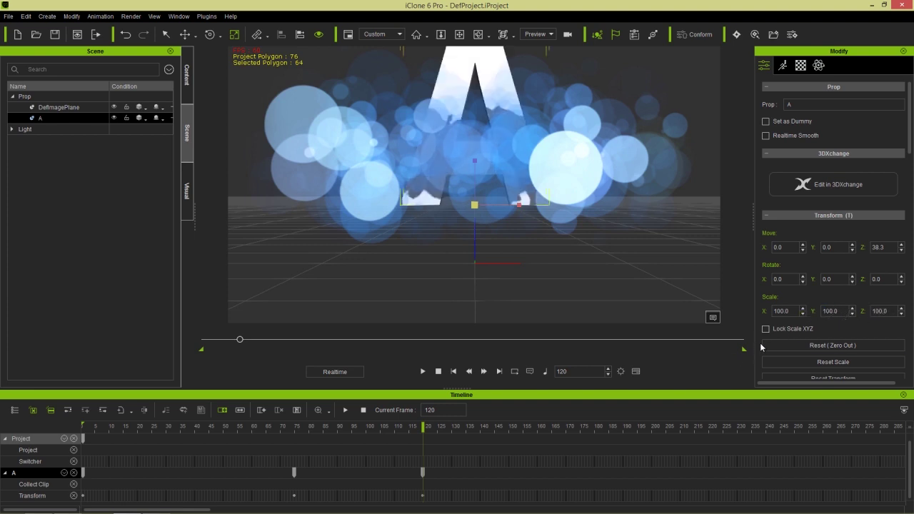
Play the scaled reveal from about frame 76, reframe the view to fit the whole letter, and replay it from the start
left_click_drag(333, 429, 300, 428)
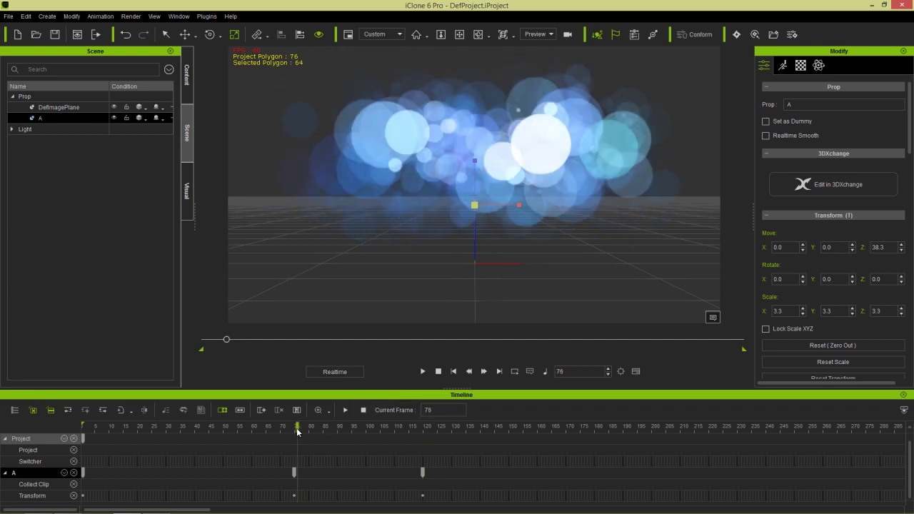
key("space")
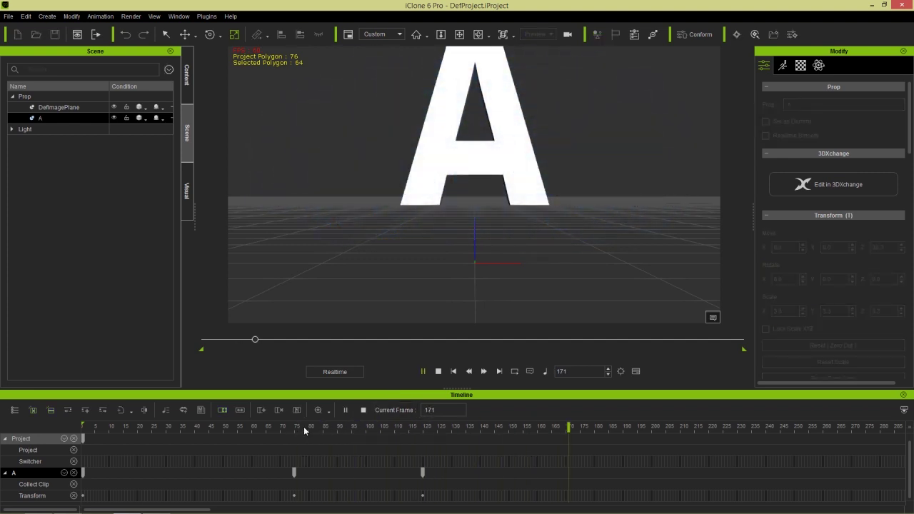
key("space")
left_click(438, 372)
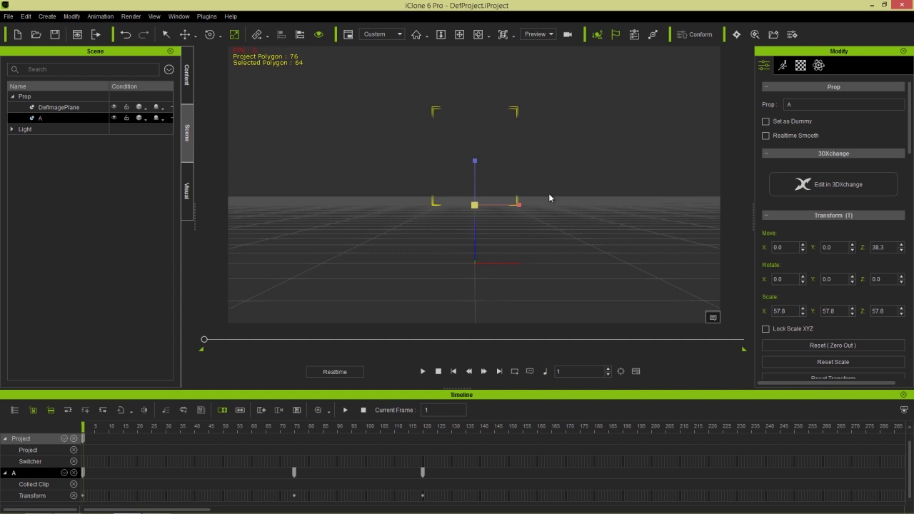
middle_click_drag(565, 180, 553, 247)
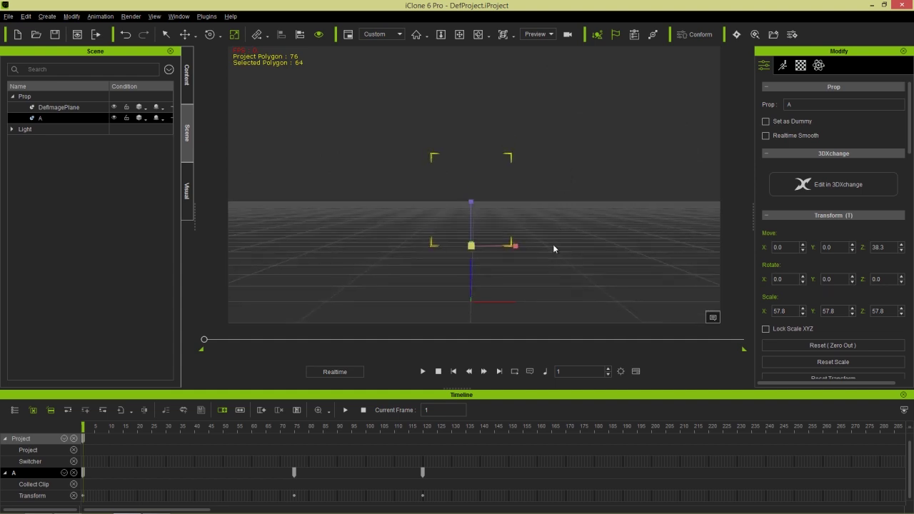
left_click(424, 372)
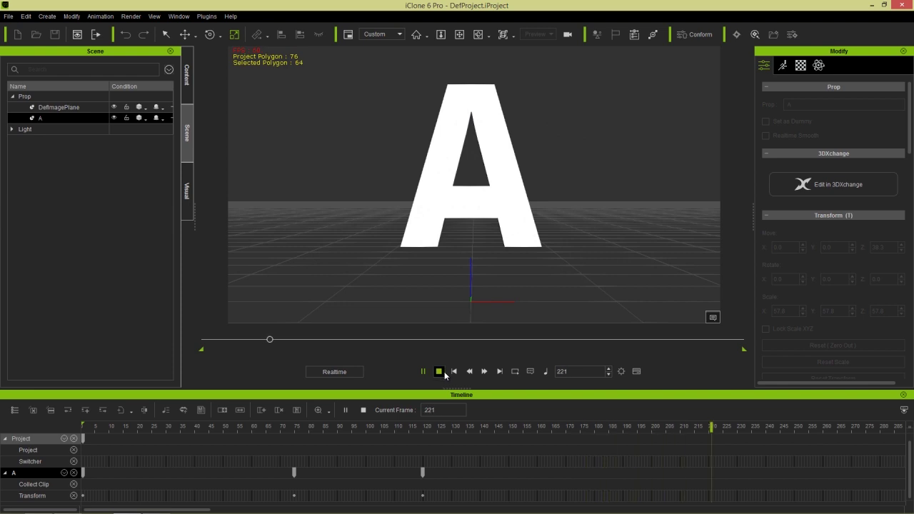
left_click(441, 371)
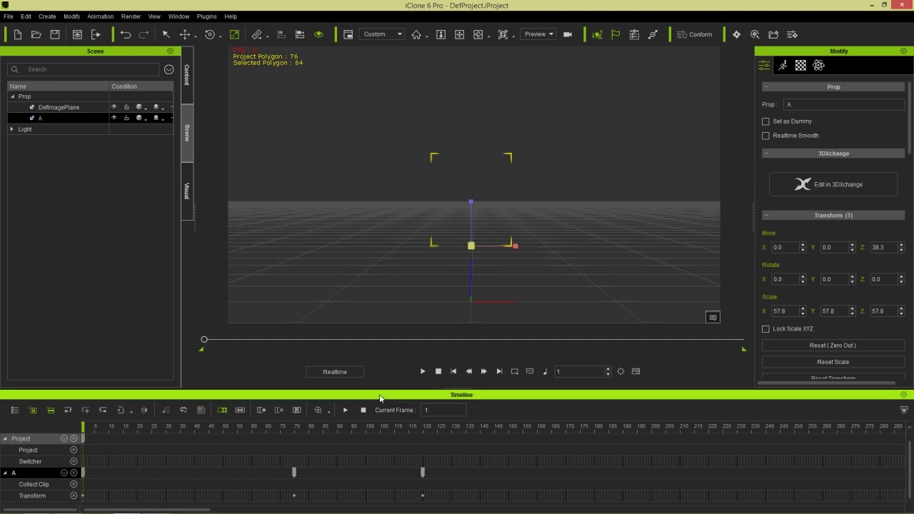
Open the project "video magic reveal" and play its animation from the start
left_click(10, 17)
left_click(36, 43)
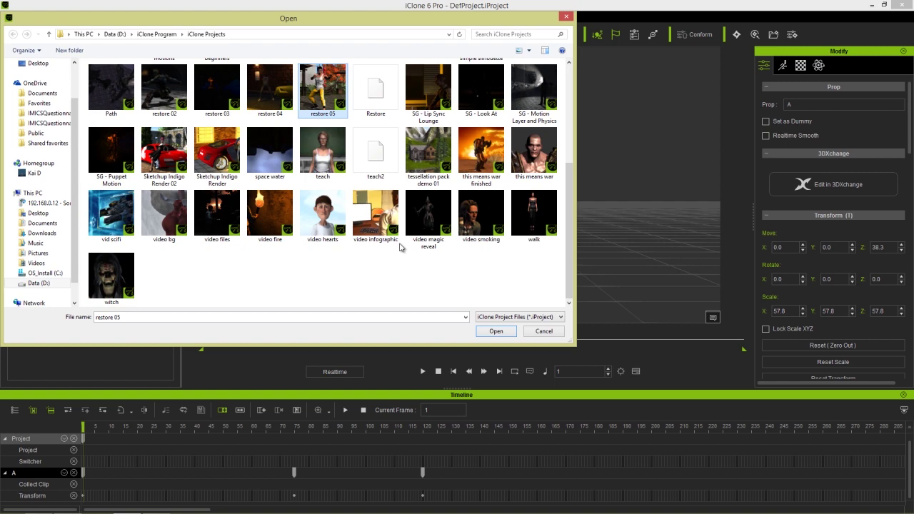
double_click(429, 214)
left_click(487, 285)
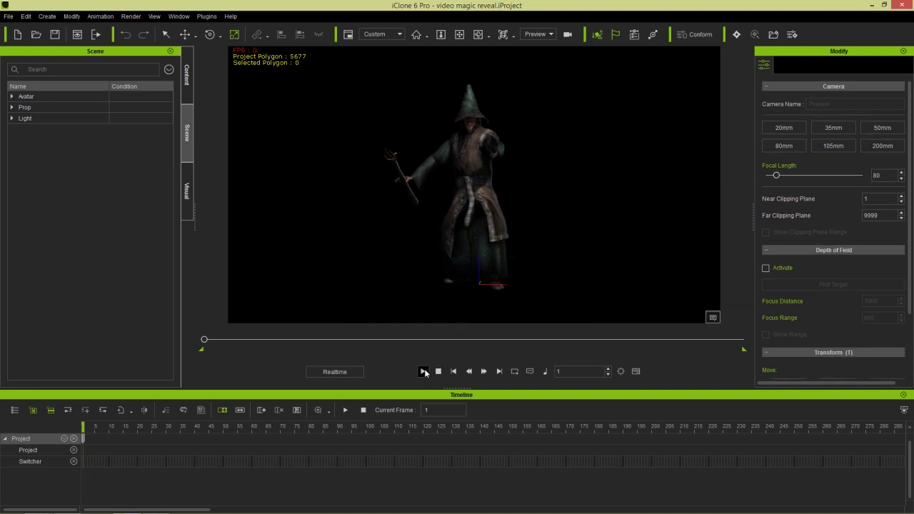
left_click(422, 371)
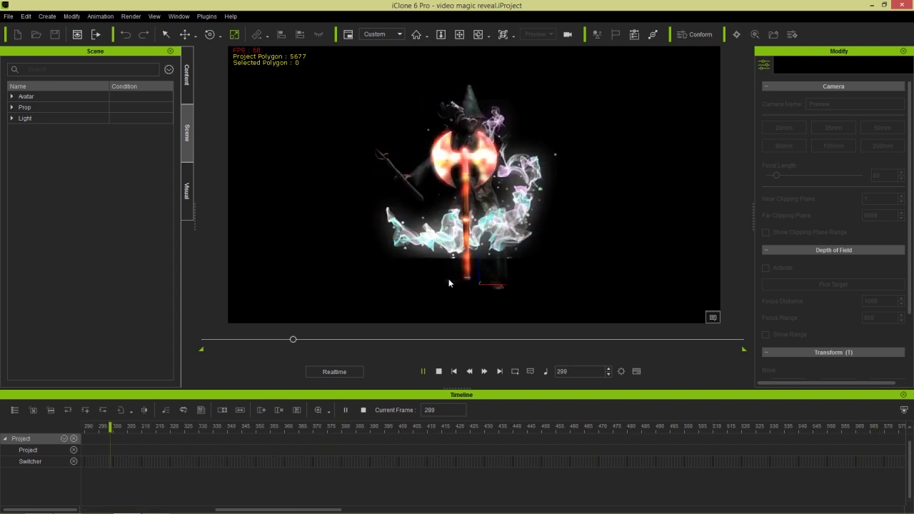
left_click(439, 372)
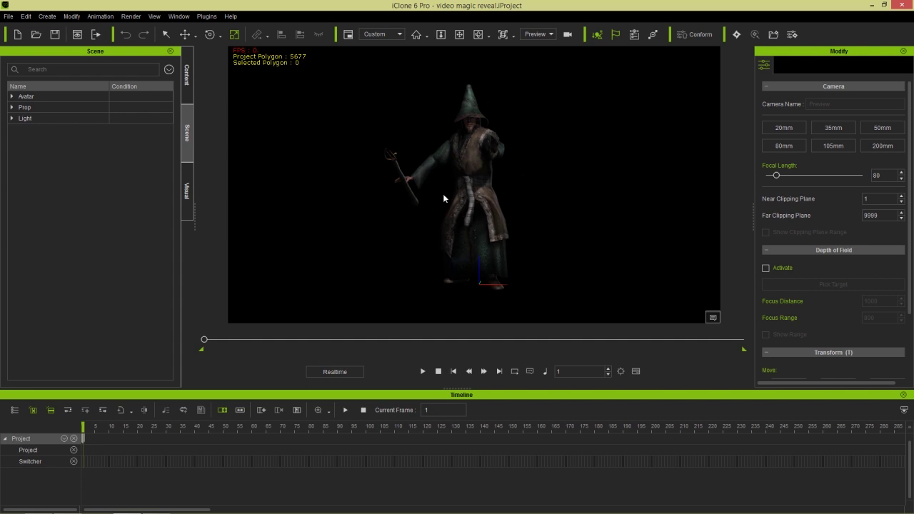
Switch to File Explorer and browse the popVideo files in the Magic Effects folder of Motion Elements
key("alt+Tab")
key("Tab")
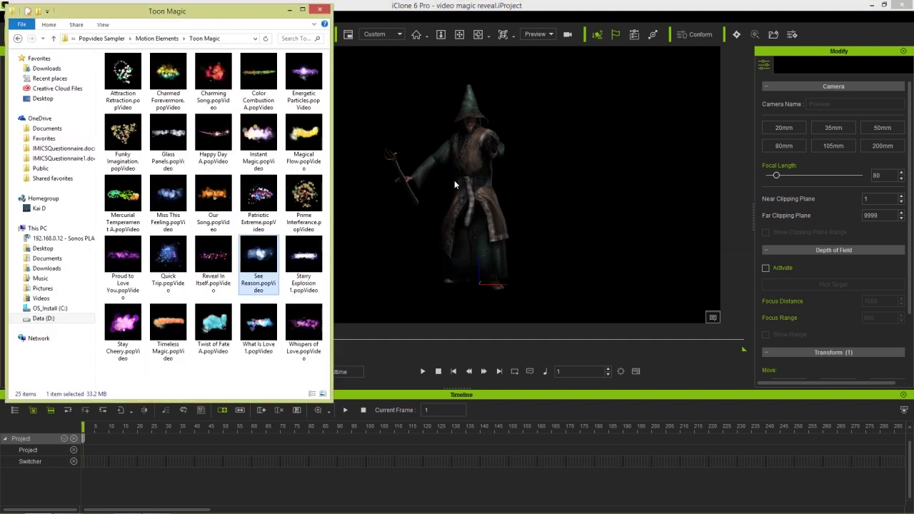
left_click(156, 38)
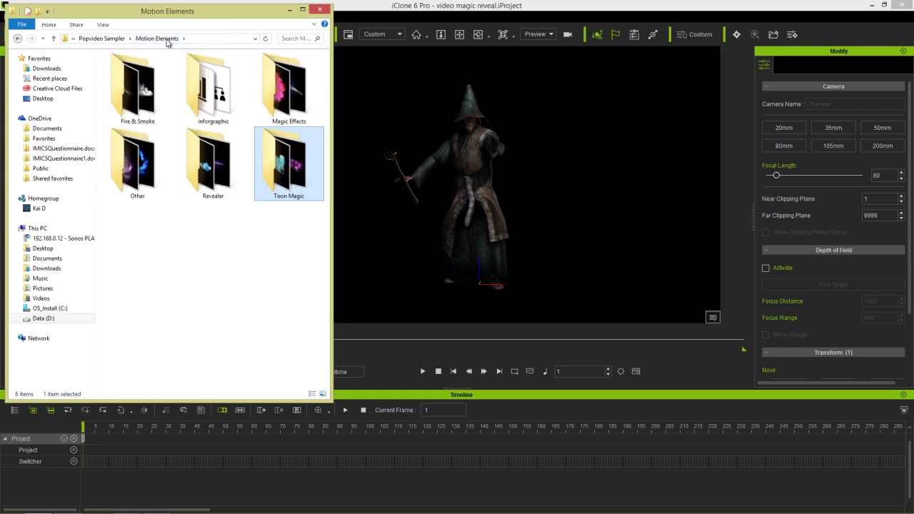
left_click(162, 169)
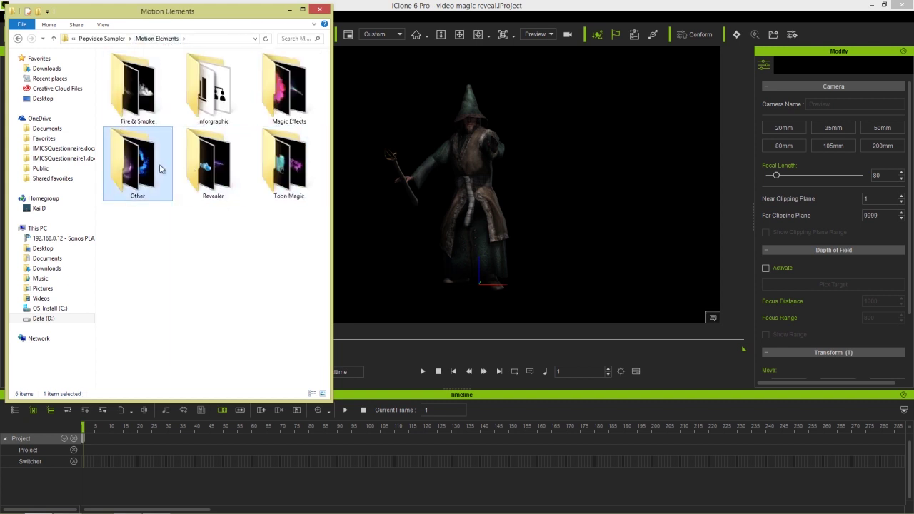
double_click(276, 104)
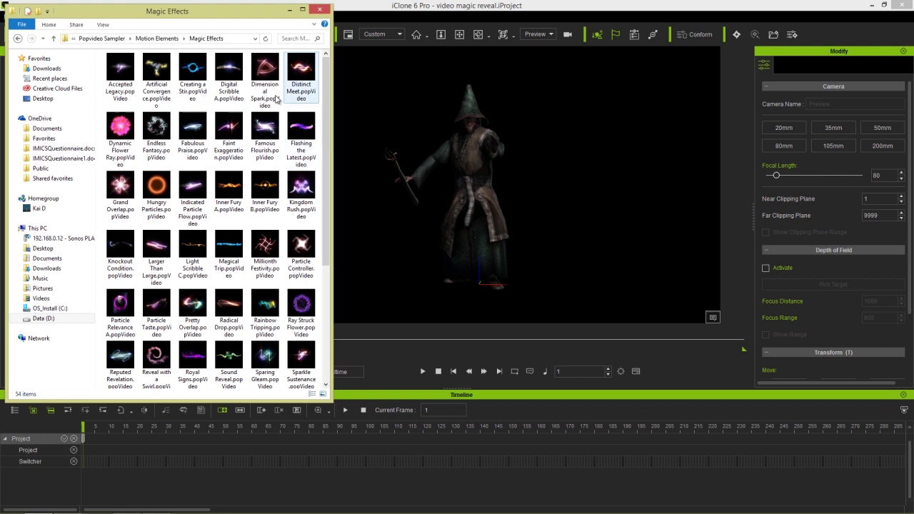
left_click_drag(326, 166, 325, 289)
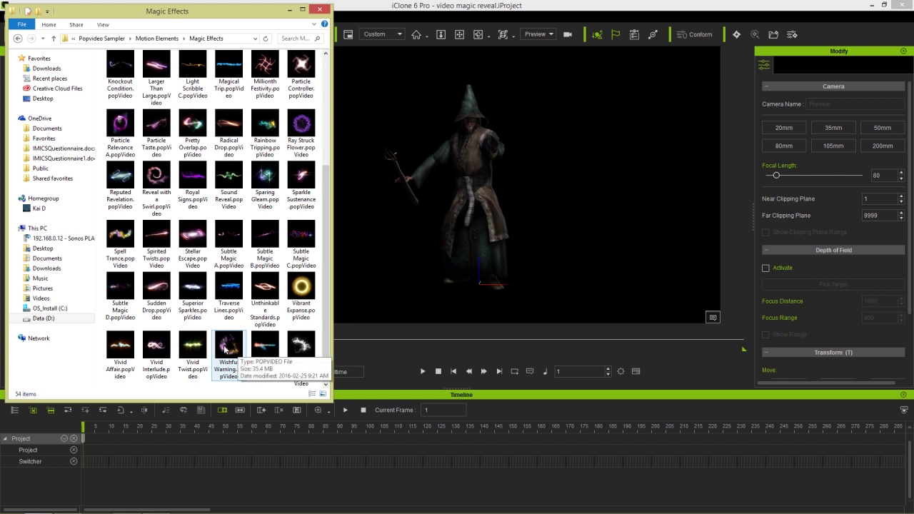
Switch back to iClone, play the axe's magic reveal from the start, and pause it
left_click(436, 373)
left_click(423, 372)
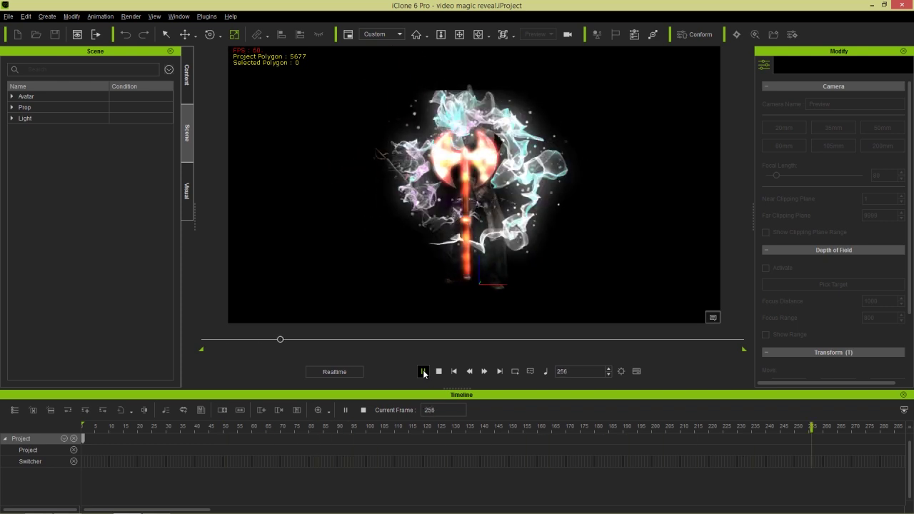
left_click(423, 372)
Scrub back to frame 182 and select the image plane DefImagePlane(0) among the scene's props
left_click_drag(298, 339, 259, 340)
left_click(12, 107)
left_click(57, 119)
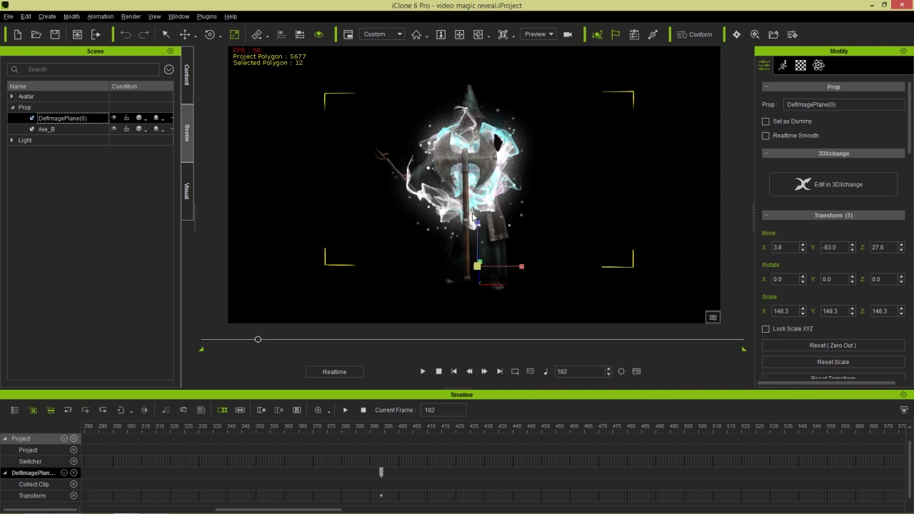
Replace the selected image plane with Wishful Warning.popVideo from File Explorer's Magic Effects folder, adding it to the scene as a Plane
key("Delete")
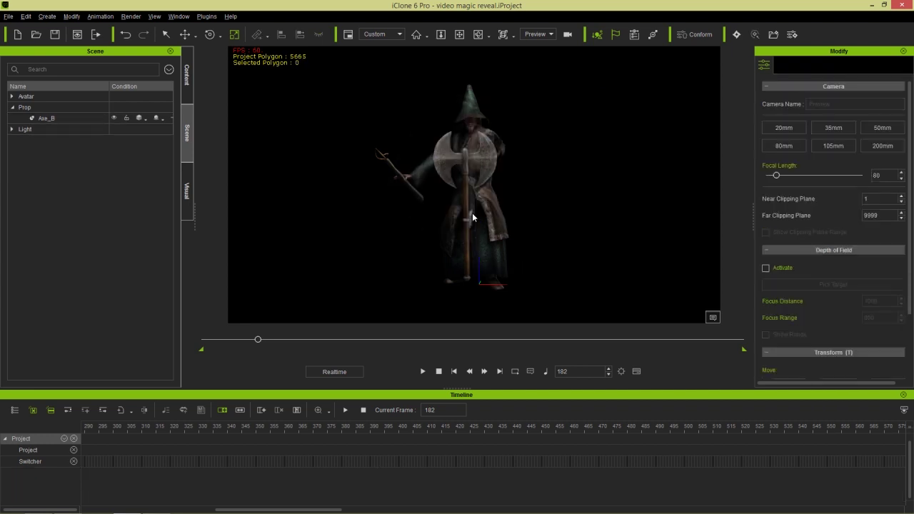
left_click(439, 371)
key("alt+Tab")
key("Tab")
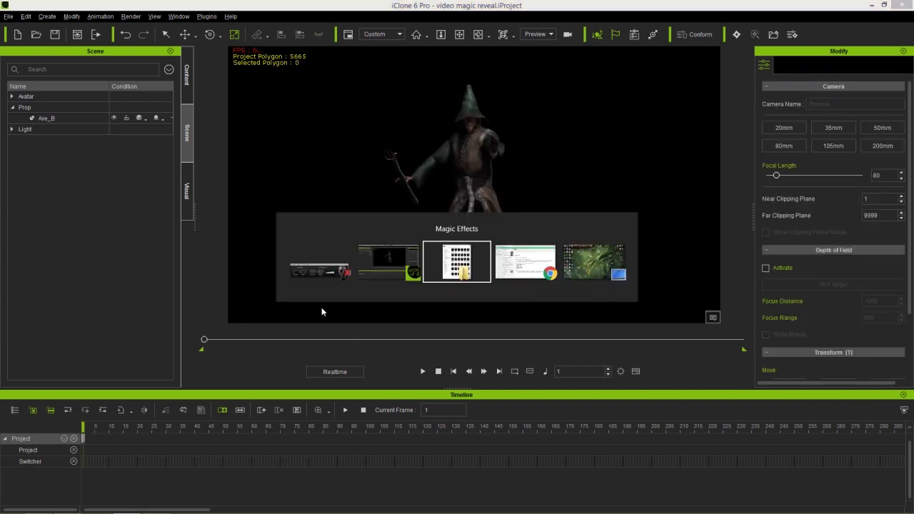
key("alt+Tab")
key("Tab")
key("alt+shift+Tab")
key("alt+shift+Tab")
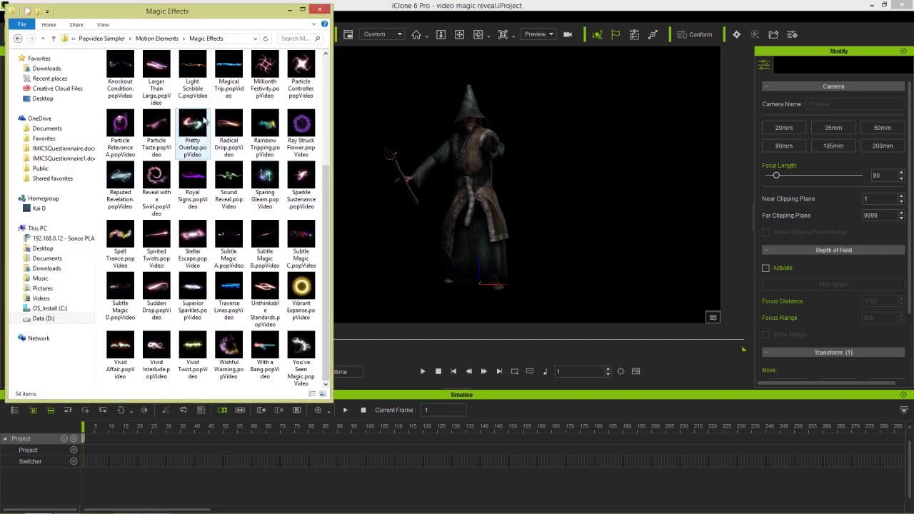
left_click_drag(240, 346, 476, 305)
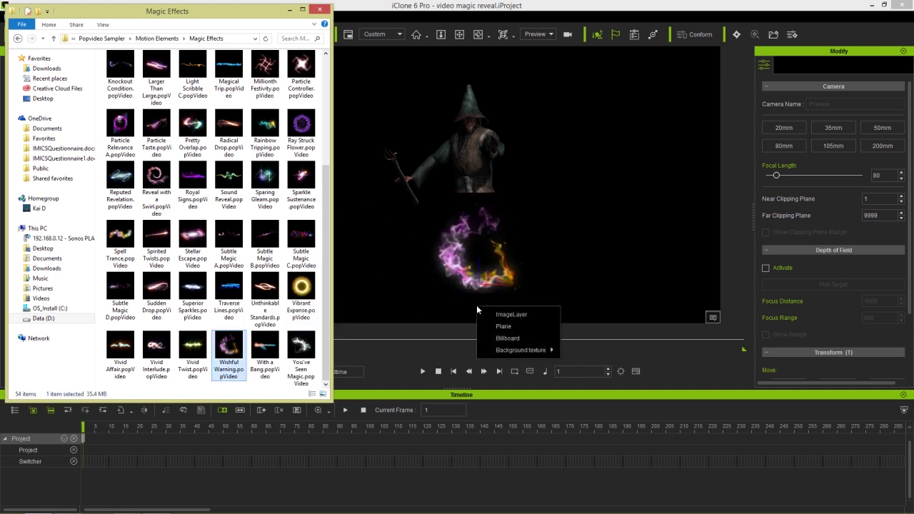
left_click(521, 330)
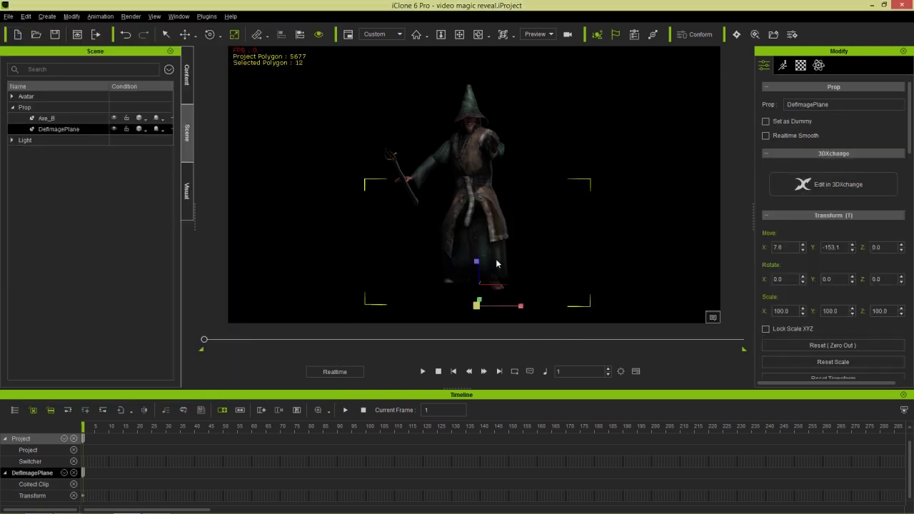
Play the animation from a side view to check the effect against the wizard and axe, pause, and scrub back to frame 101
right_click_drag(538, 270, 493, 272)
left_click(425, 371)
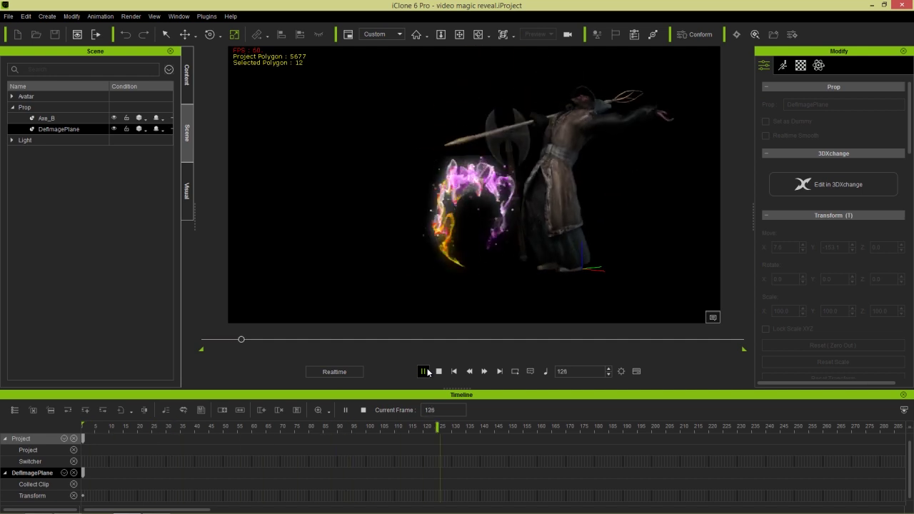
left_click(425, 371)
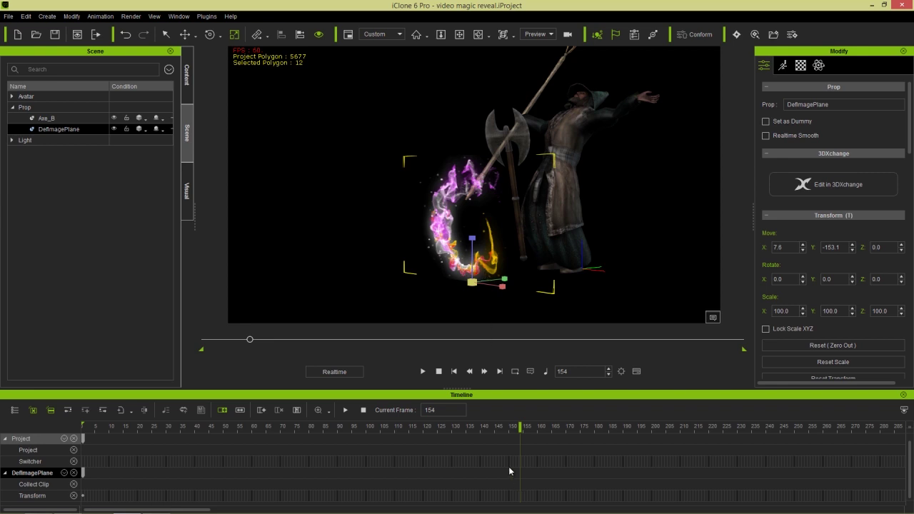
left_click_drag(496, 428, 369, 425)
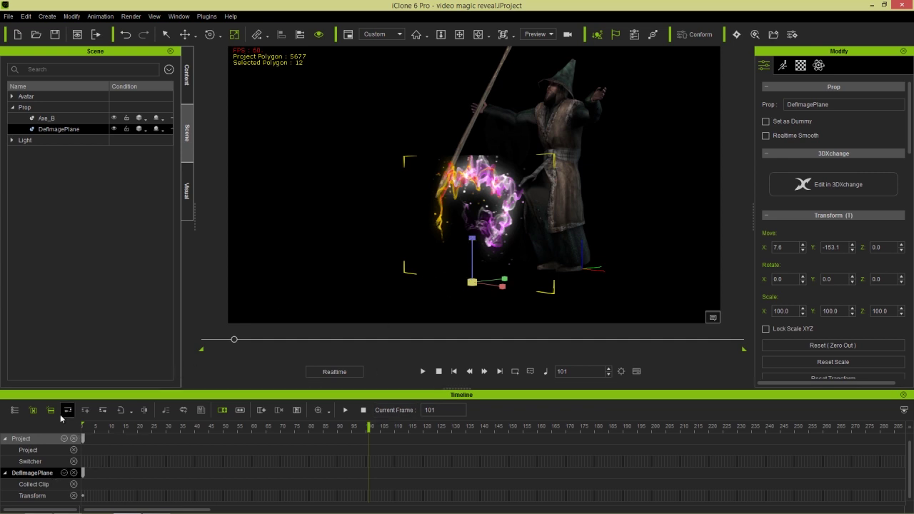
Show the image plane's Video track in the timeline and fit the whole Wishful Warning clip in view
left_click(73, 473)
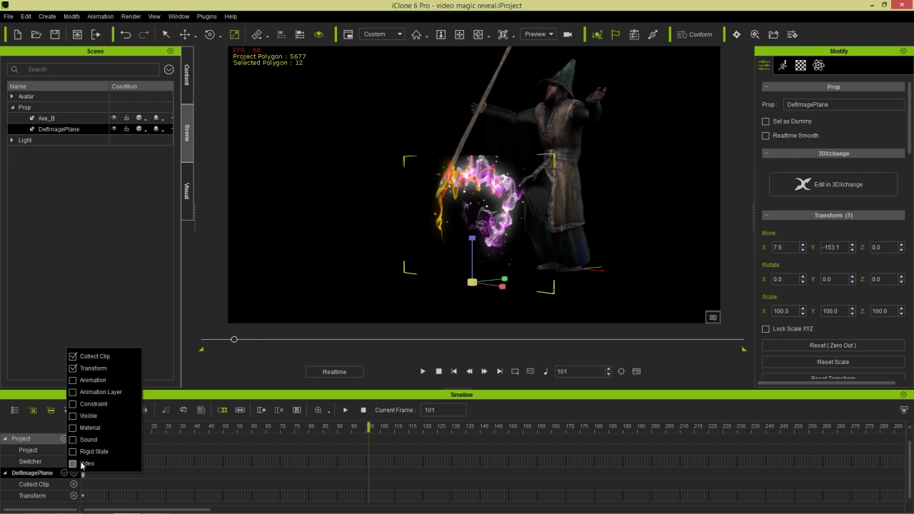
left_click(211, 395)
scroll(257, 462, "down", 3)
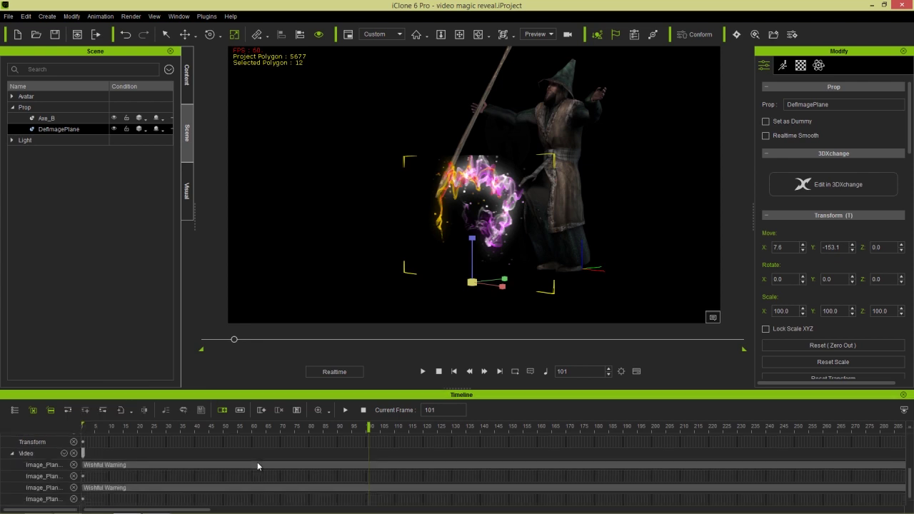
scroll(156, 458, "down", 3, "ctrl")
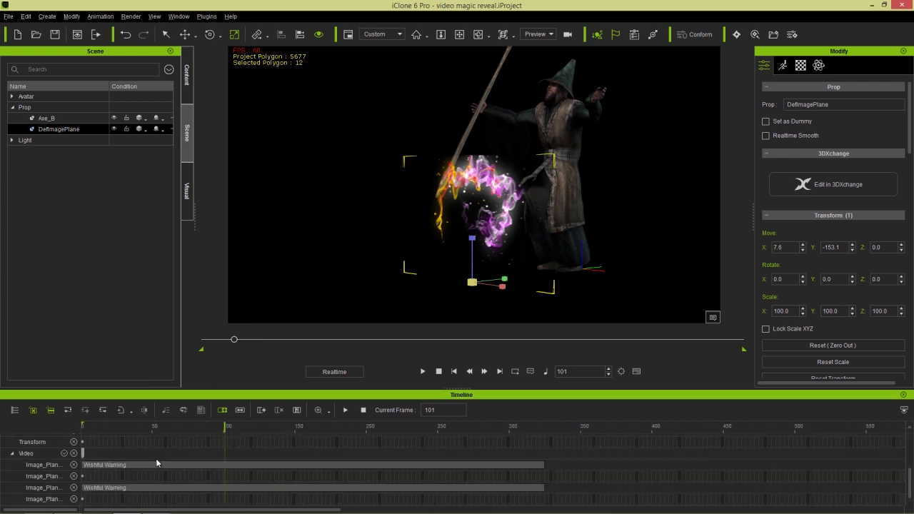
Shift the Wishful Warning clip along the timeline to start at about frame 50, checking its timing with playback
left_click(146, 464)
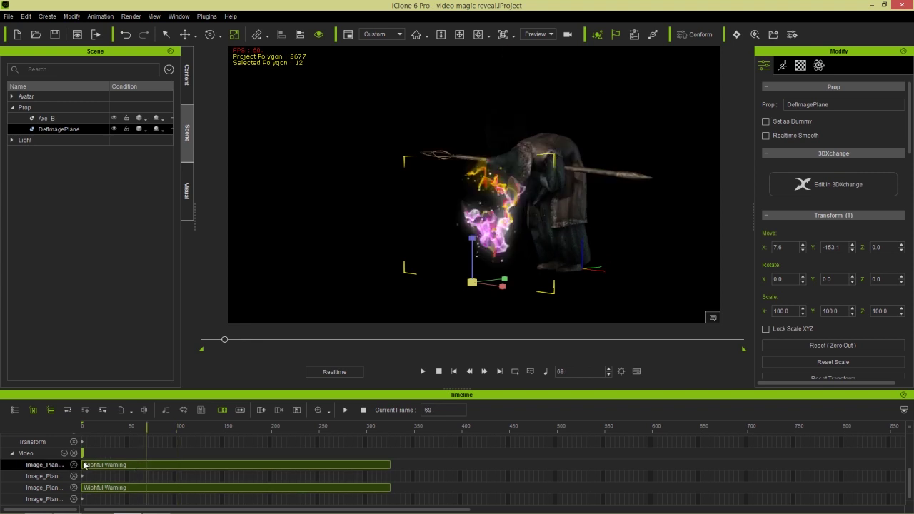
left_click_drag(95, 464, 160, 464)
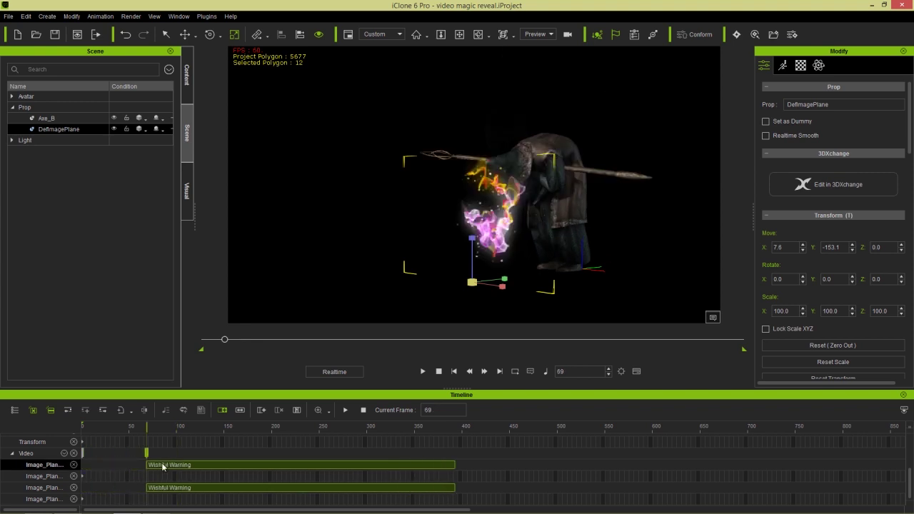
left_click(127, 427)
key("space")
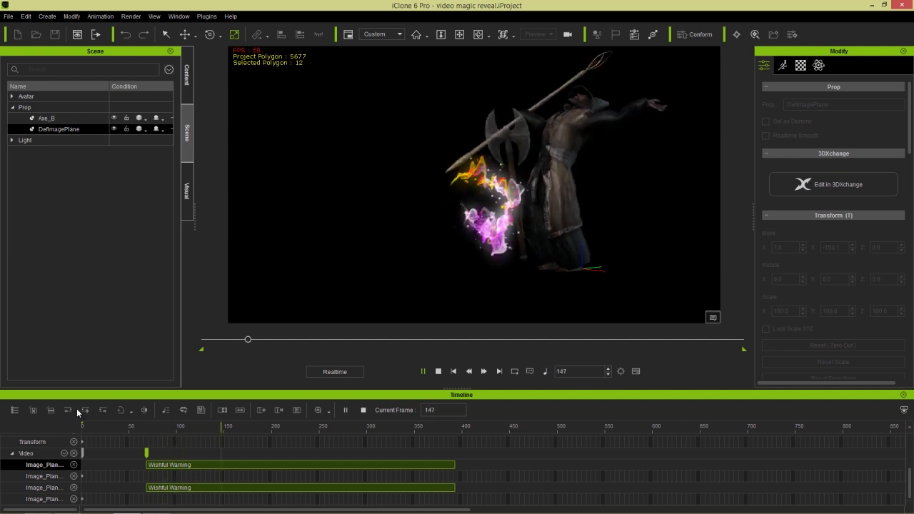
key("space")
left_click_drag(195, 464, 177, 464)
left_click(130, 426)
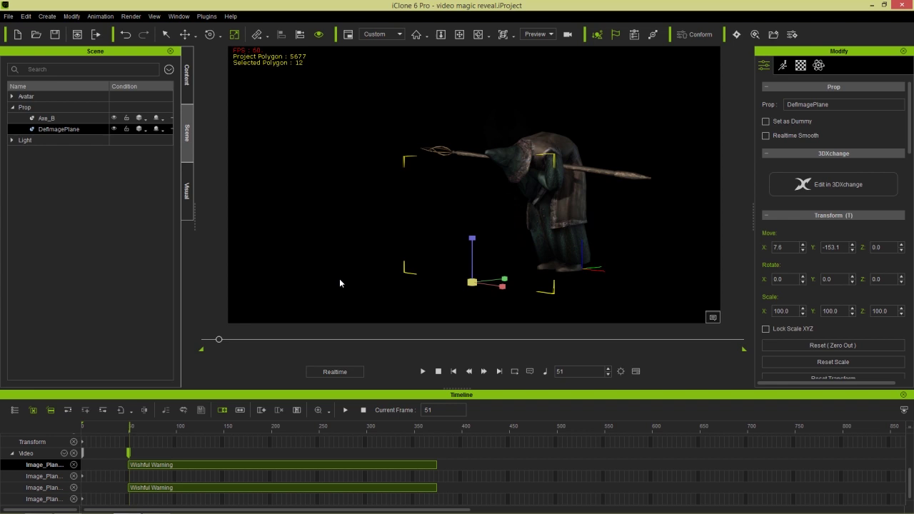
At frame 151, scale the image plane to about 161 and move it to about X -14.7, Y -91.4 around the axe
right_click_drag(408, 266, 497, 300)
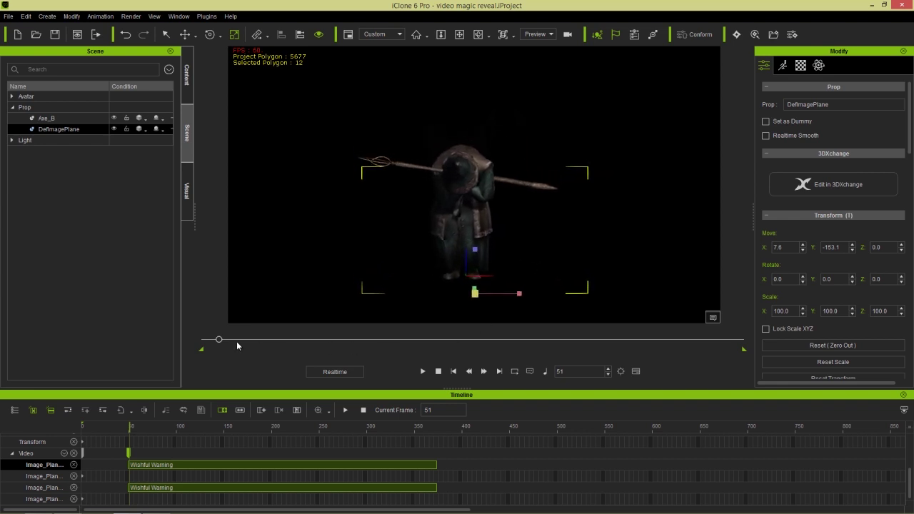
left_click_drag(238, 343, 248, 342)
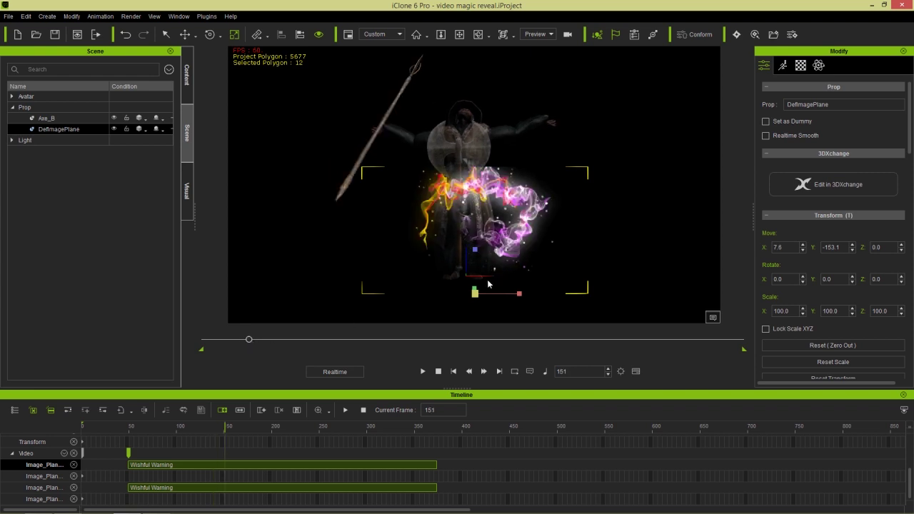
left_click_drag(475, 293, 521, 253)
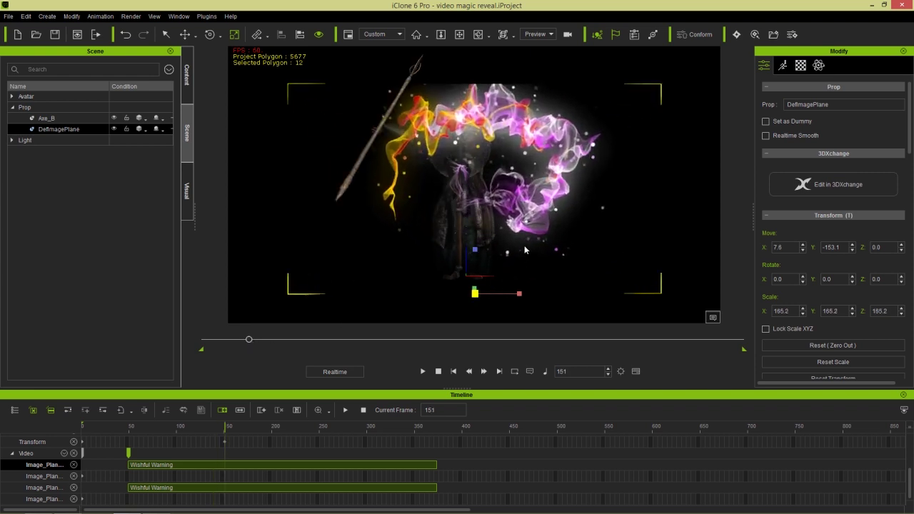
key("w")
left_click_drag(491, 279, 450, 284)
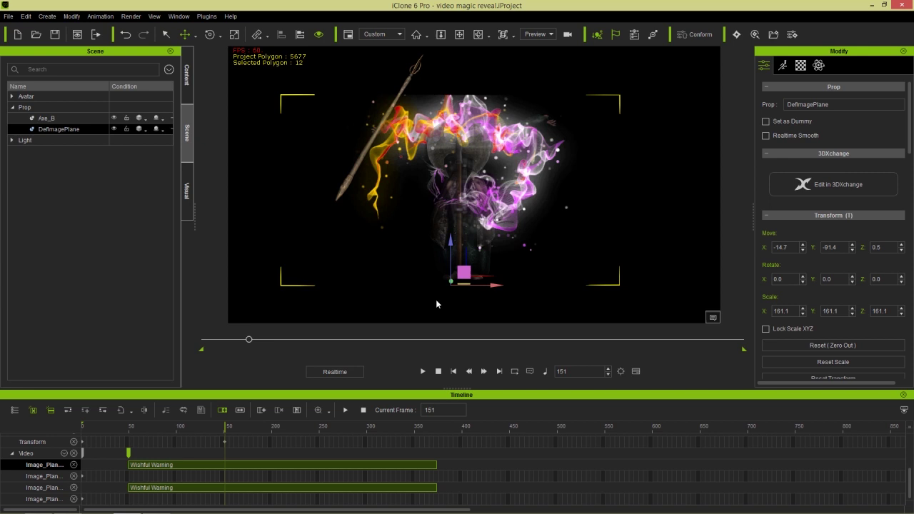
Remove the image plane's object animation and play the magic reveal from the start
right_click(522, 153)
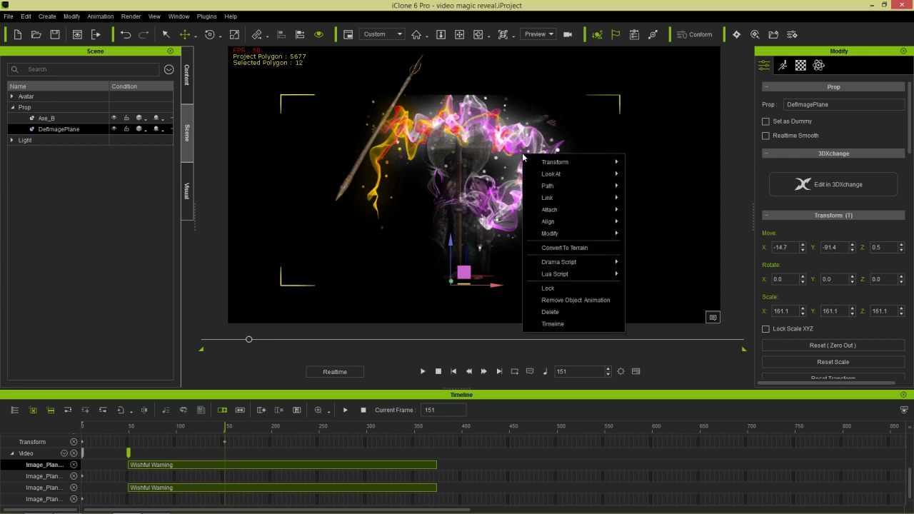
left_click(577, 306)
left_click(424, 372)
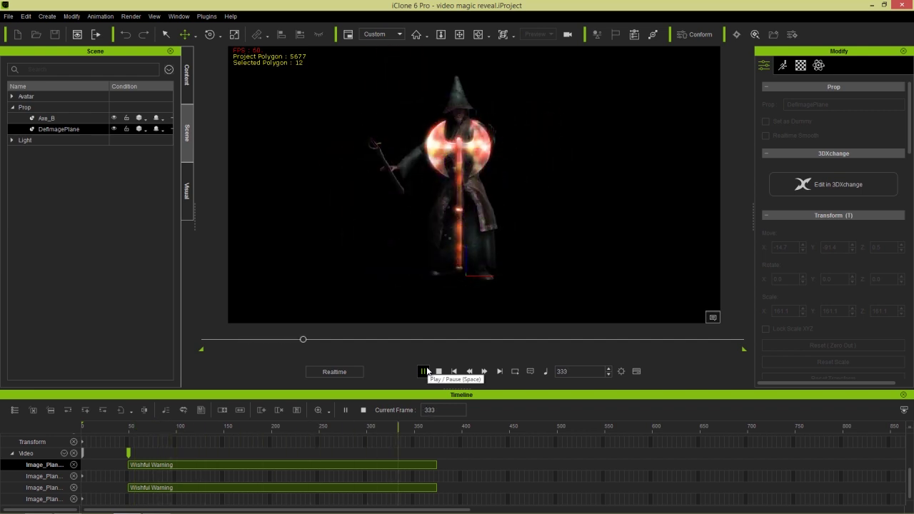
left_click(438, 371)
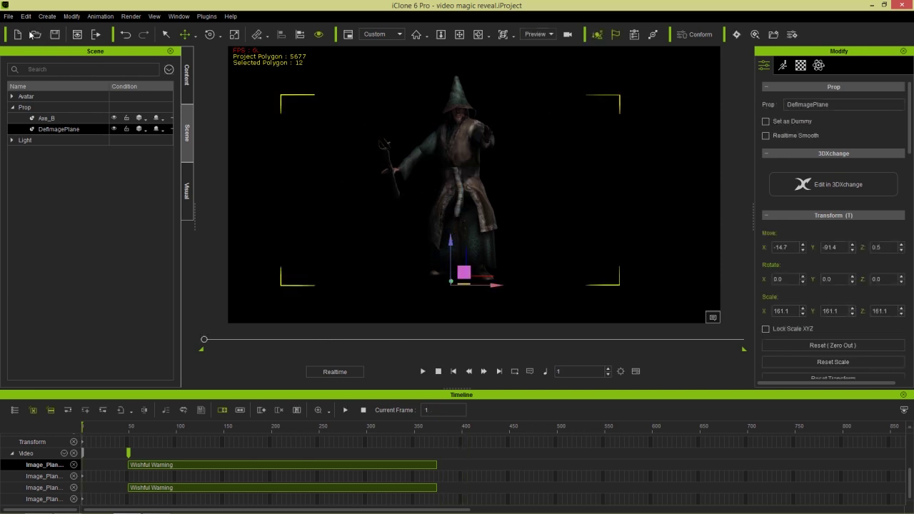
Open the project "video infographic" from the iClone Projects folder without saving the current project
left_click(9, 16)
left_click(40, 45)
left_click(459, 273)
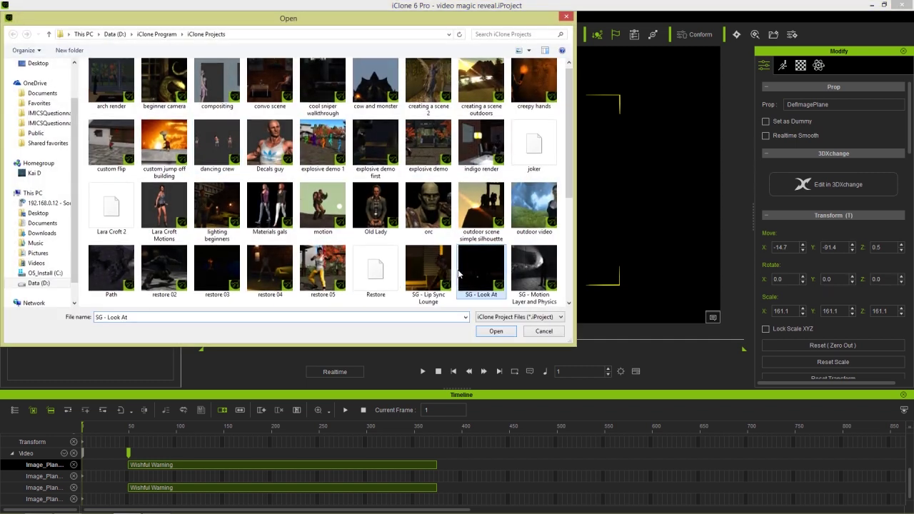
scroll(465, 272, "down", 3)
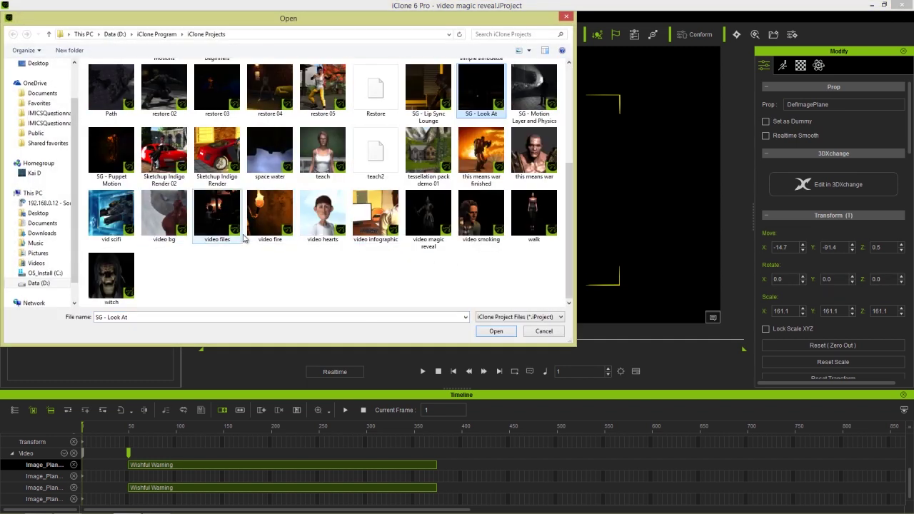
left_click(387, 207)
double_click(386, 208)
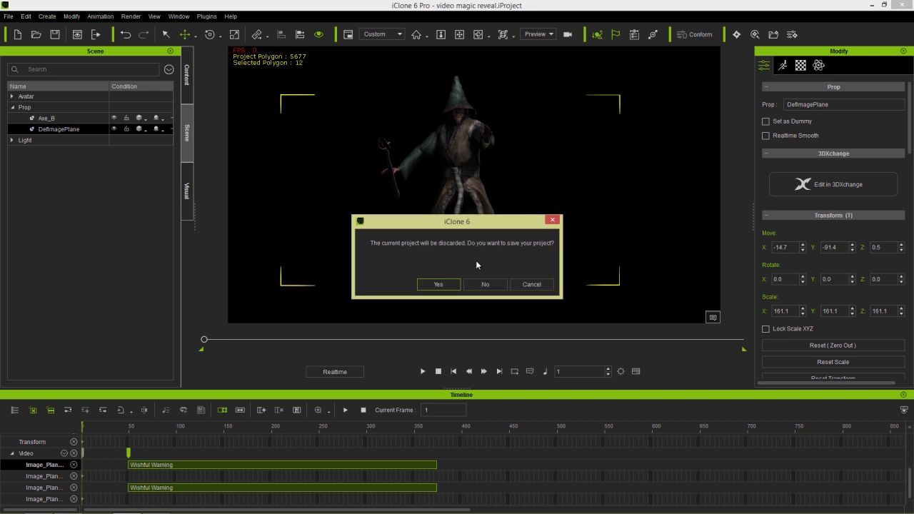
left_click(486, 284)
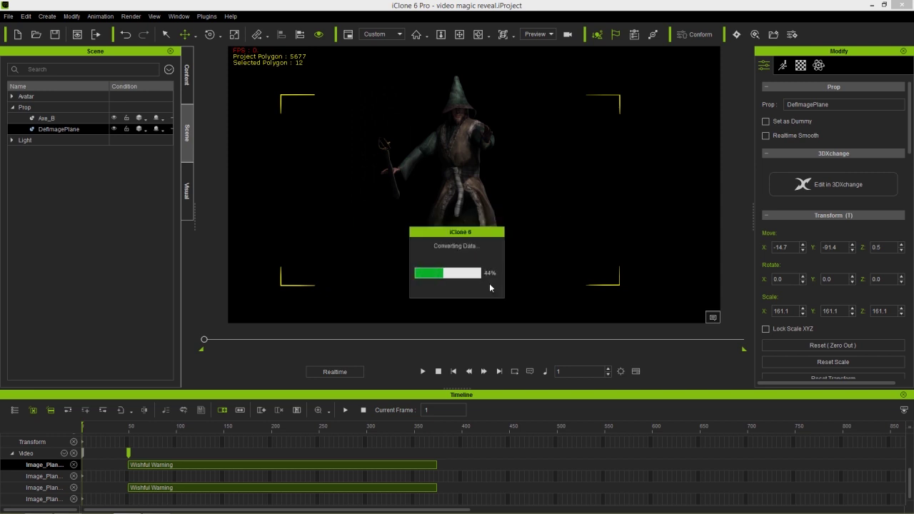
Switch to File Explorer and open the inforgraphic folder in Motion Elements
key("alt+Tab")
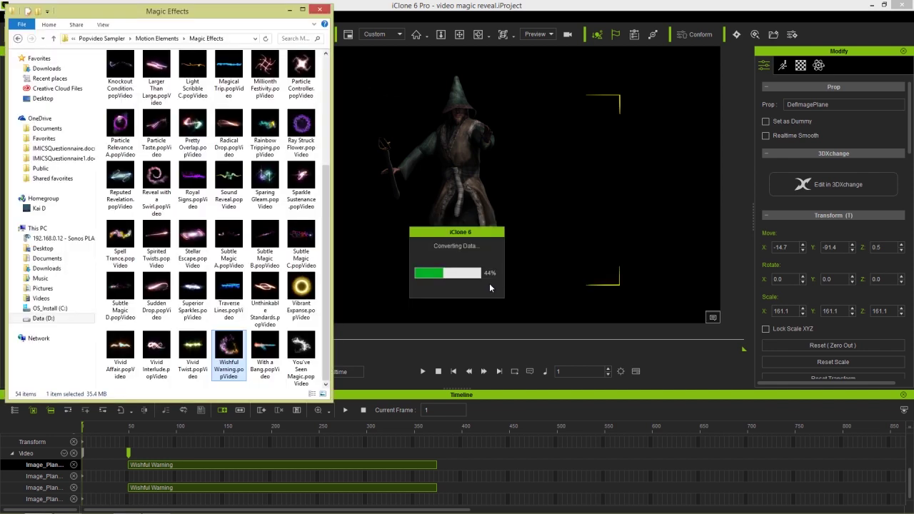
left_click(159, 39)
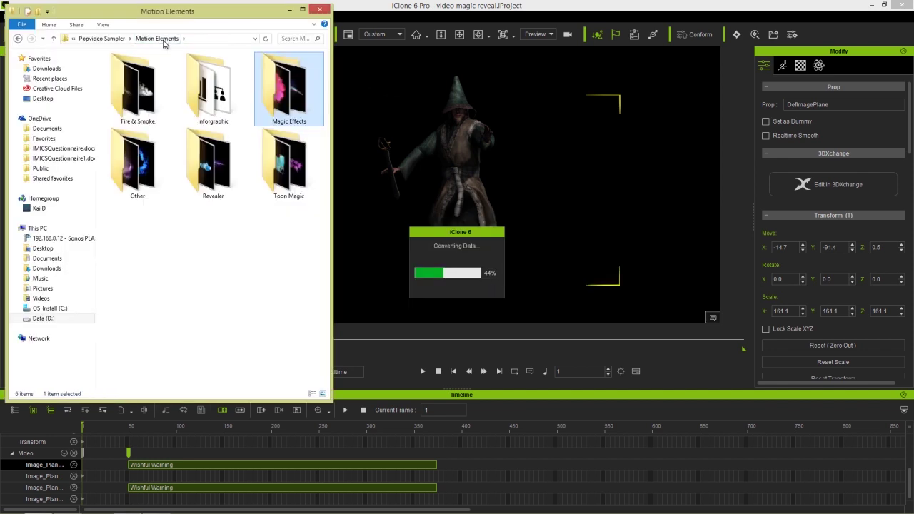
double_click(213, 97)
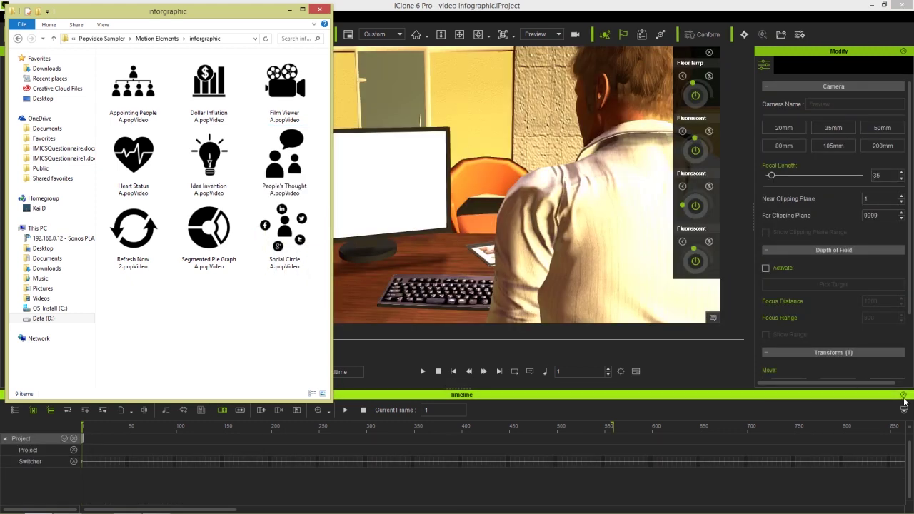
Return to iClone, hide the timeline, and play the infographic animation on the computer monitor before stopping it
left_click(904, 395)
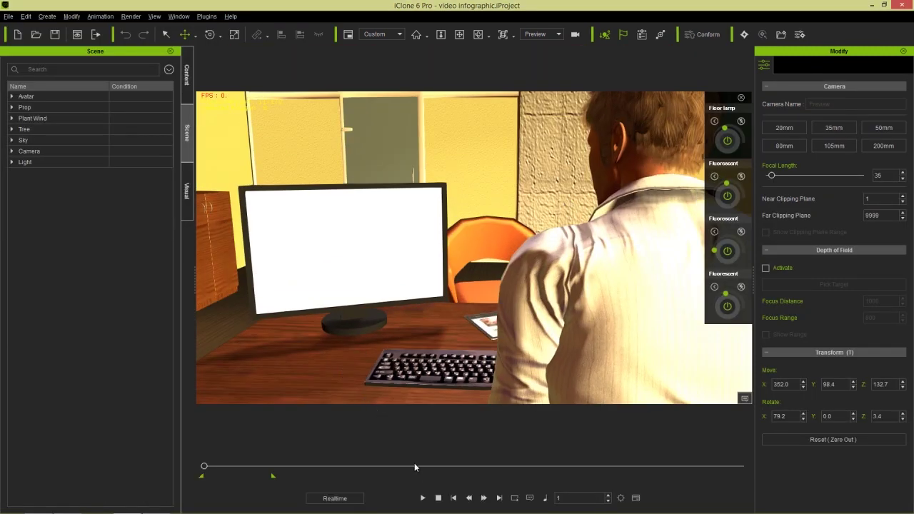
left_click(424, 498)
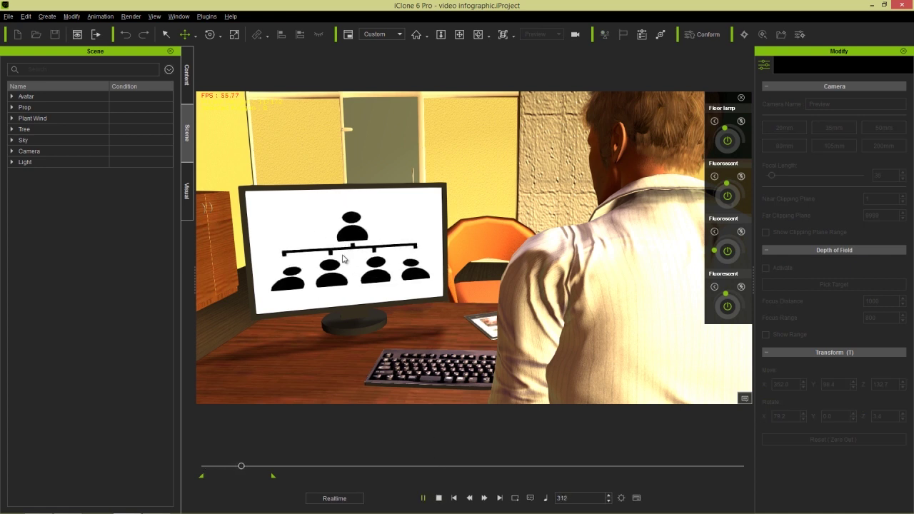
left_click(438, 498)
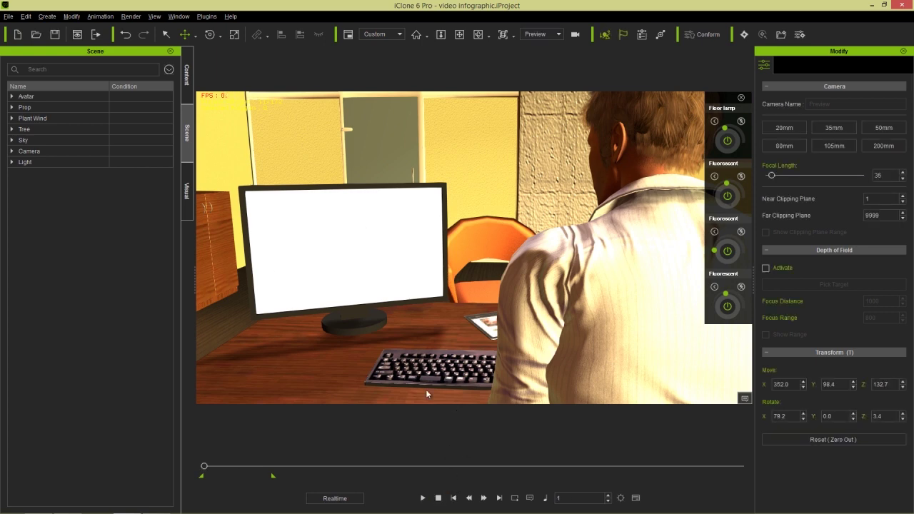
Select the prop 22IN-COMPUTER-MONITOR and display its Video track with the infographic clips in the timeline
left_click(336, 245)
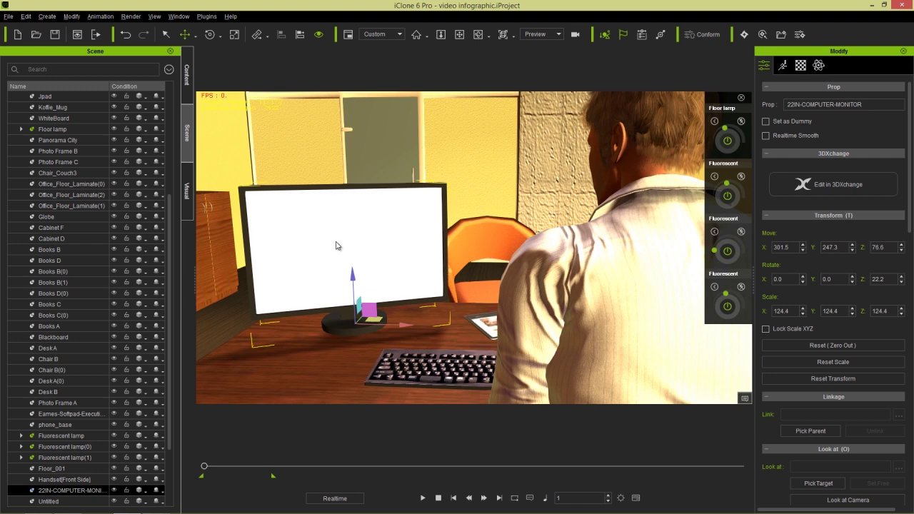
key("F3")
left_click(65, 472)
left_click(85, 459)
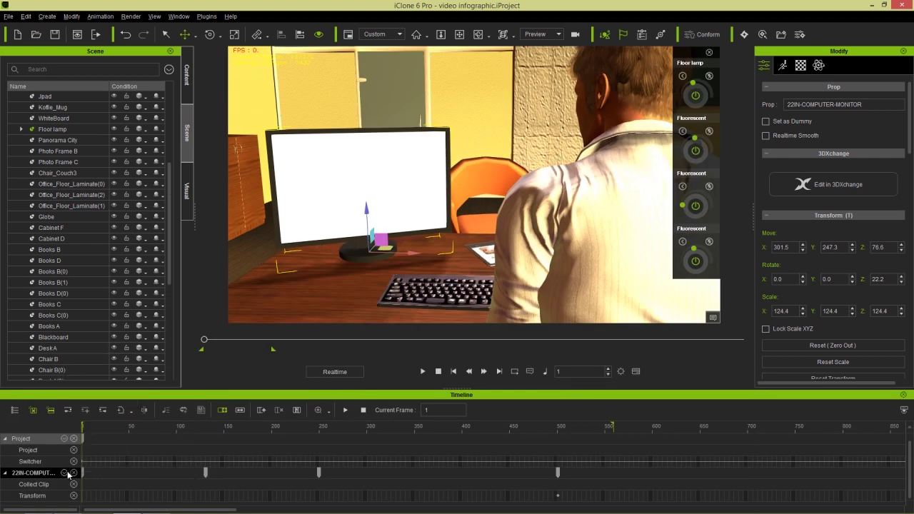
left_click(69, 472)
left_click(162, 420)
scroll(165, 470, "down", 2)
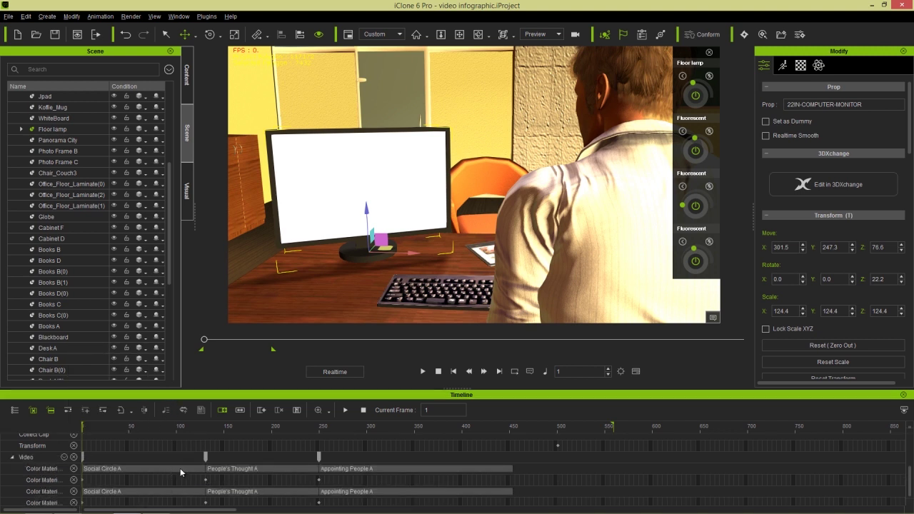
Delete the Social Circle A, People's Thought A and Appointing People A clips from the monitor's Video track and return to the first frame
left_click(180, 468)
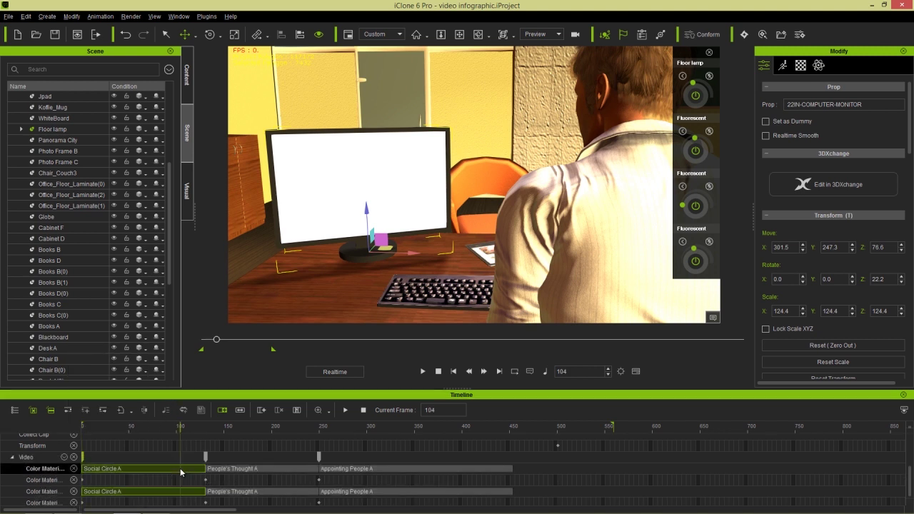
left_click(260, 470)
left_click(381, 468)
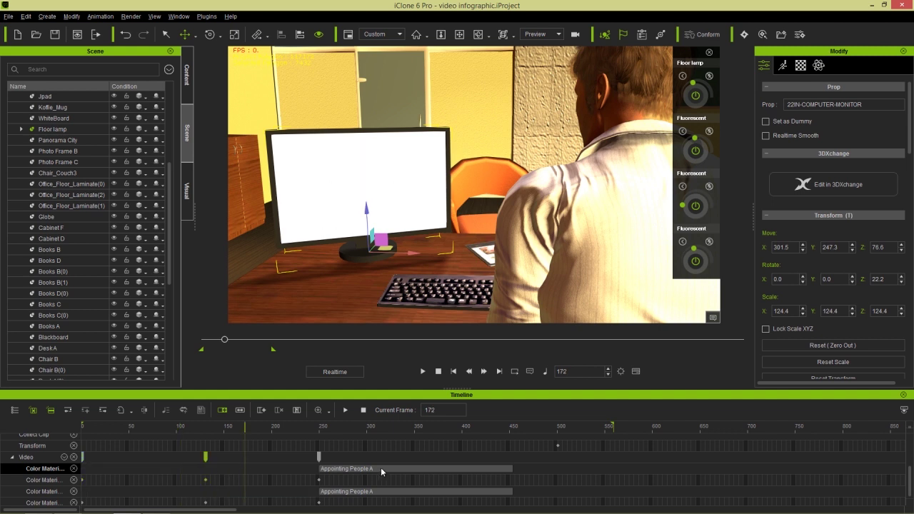
key("Delete")
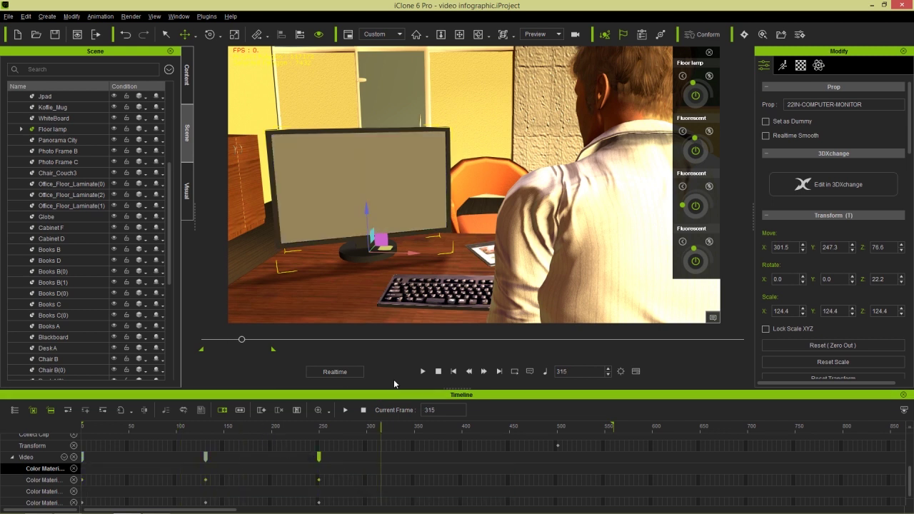
left_click(439, 371)
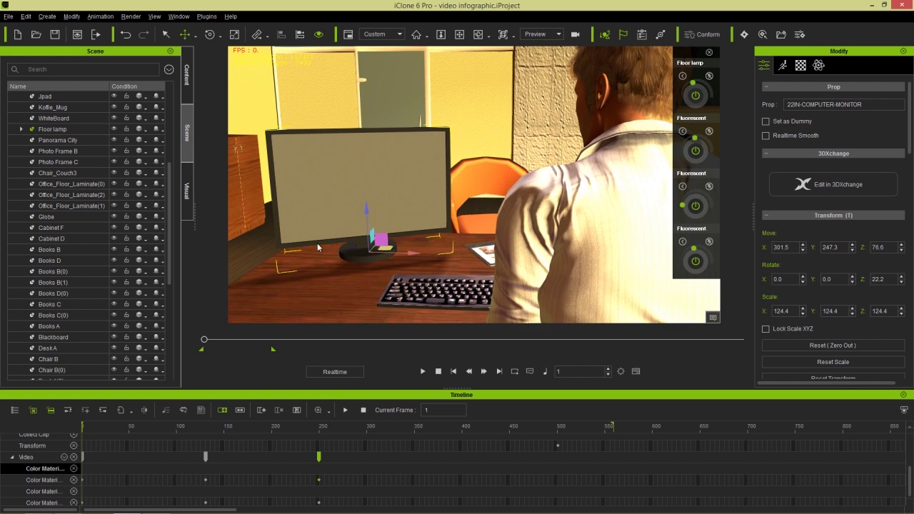
Apply Social Circle A.popVideo from the inforgraphic folder in File Explorer to the monitor screen at frame 1 and preview it in iClone
key("alt+Tab")
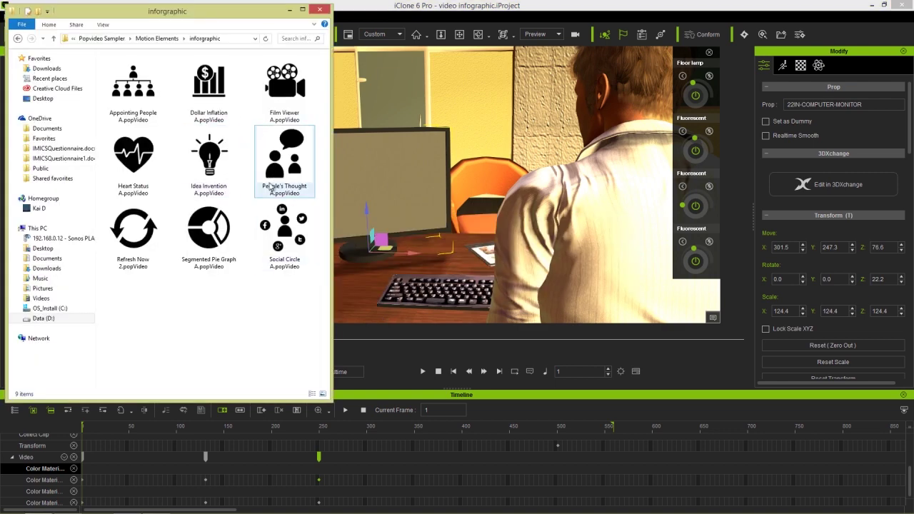
left_click_drag(284, 232, 390, 197)
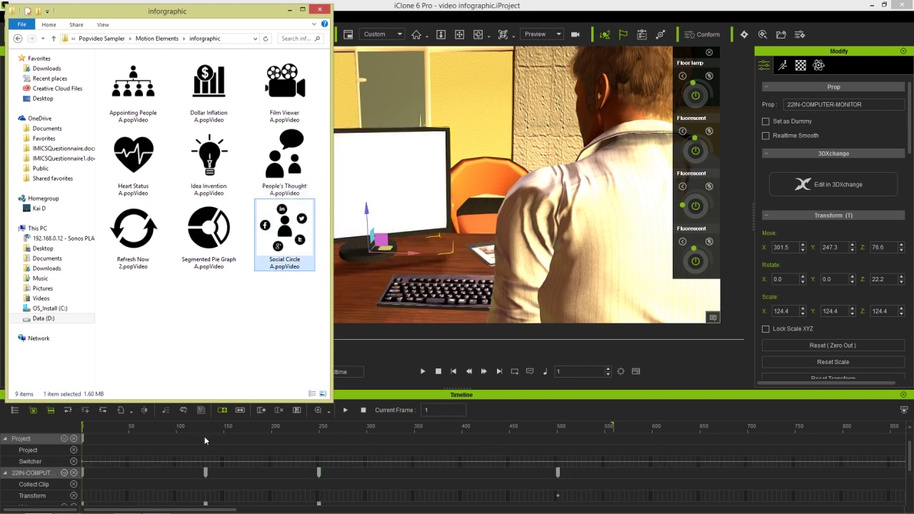
left_click(144, 442)
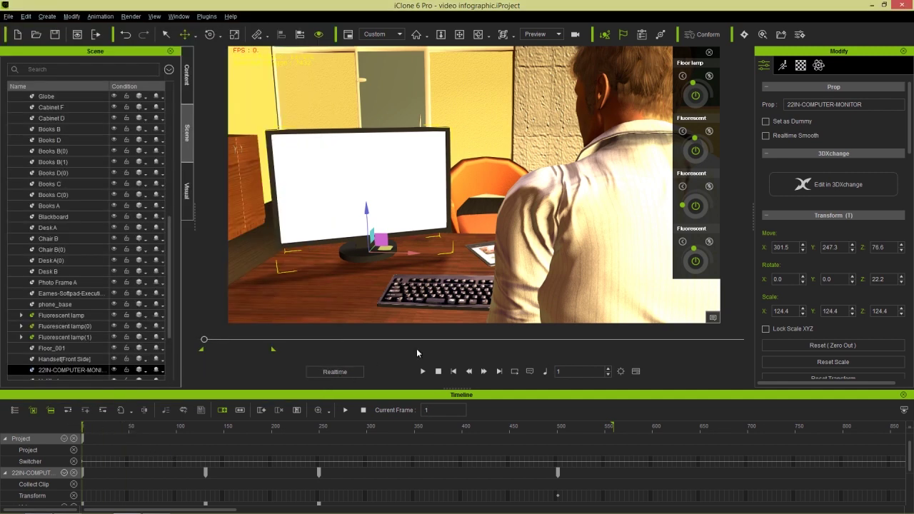
left_click(421, 372)
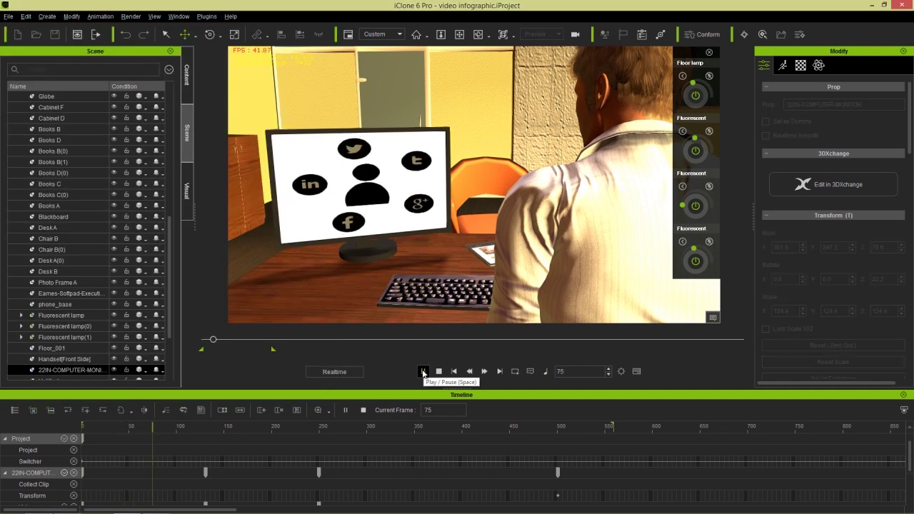
left_click(423, 372)
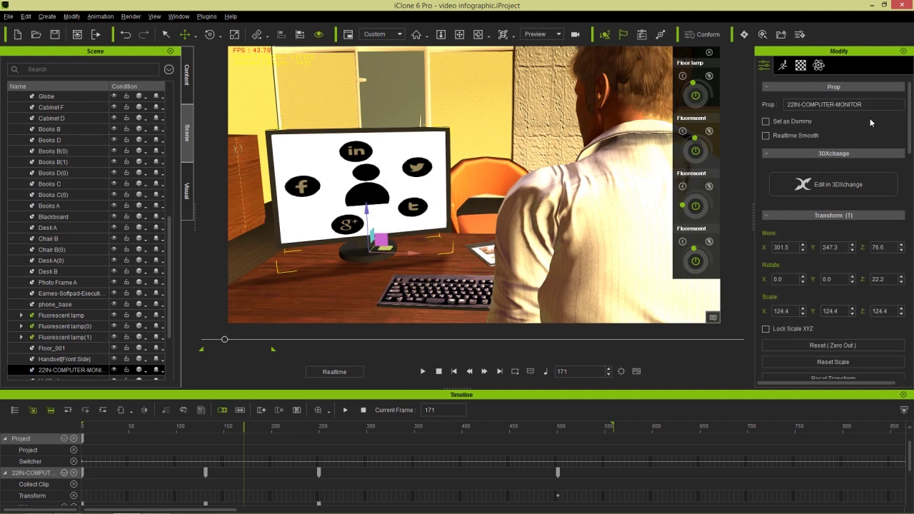
Examine the monitor material's UV type, alignment, offset and tiling settings, and return to the prop settings
left_click(800, 65)
left_click_drag(909, 158, 910, 350)
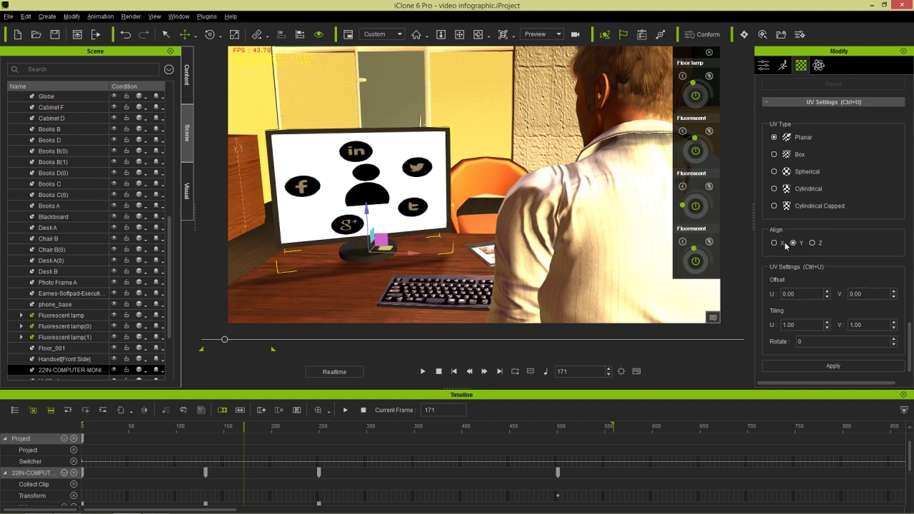
left_click(763, 66)
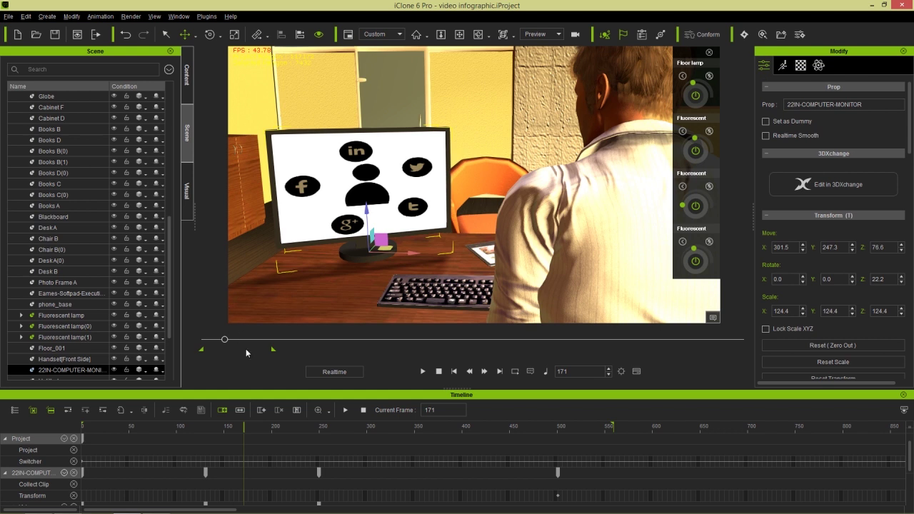
Apply People's Thought A.popVideo to the monitor screen at frame 158, after the Social Circle A clip, and play it through to frame 322
scroll(235, 437, "down", 3)
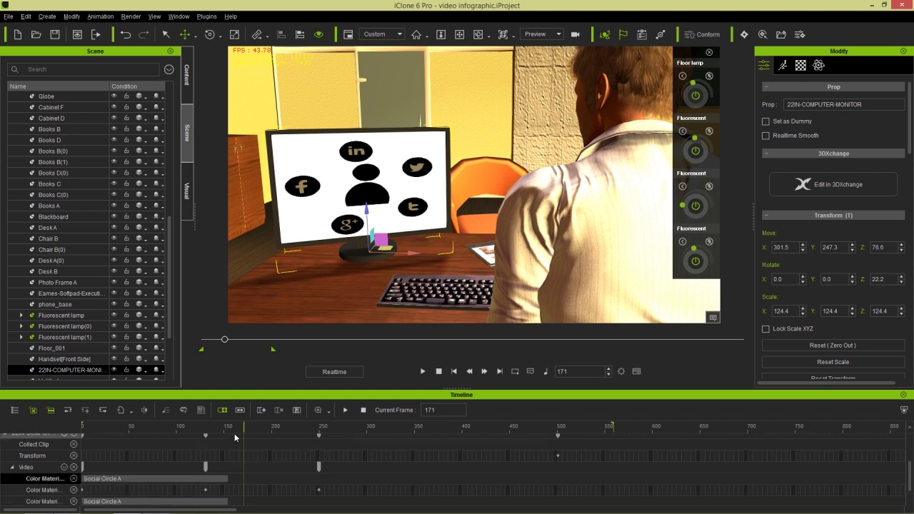
left_click_drag(234, 429, 232, 430)
key("alt+Tab")
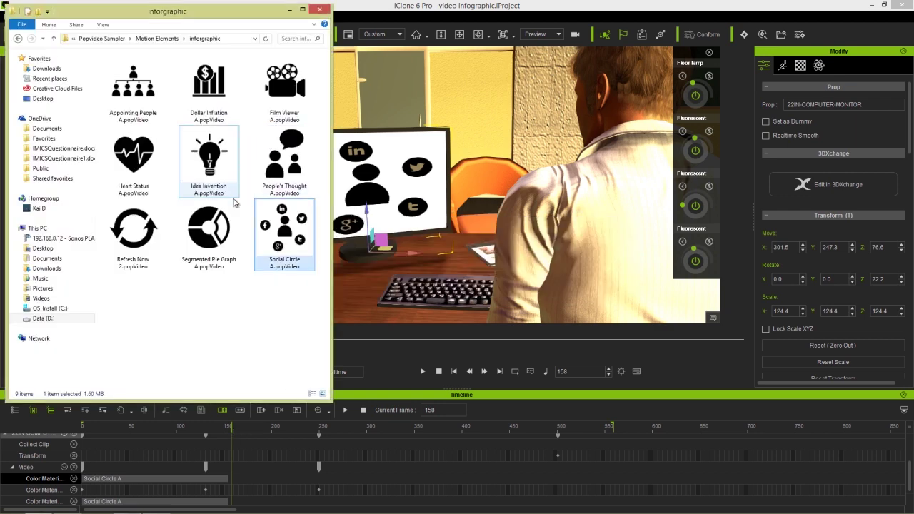
left_click_drag(285, 158, 401, 194)
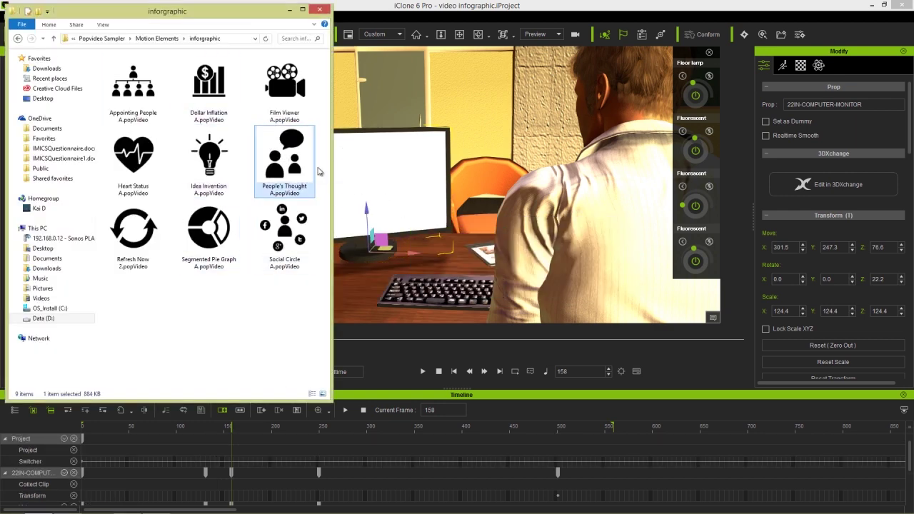
left_click(424, 372)
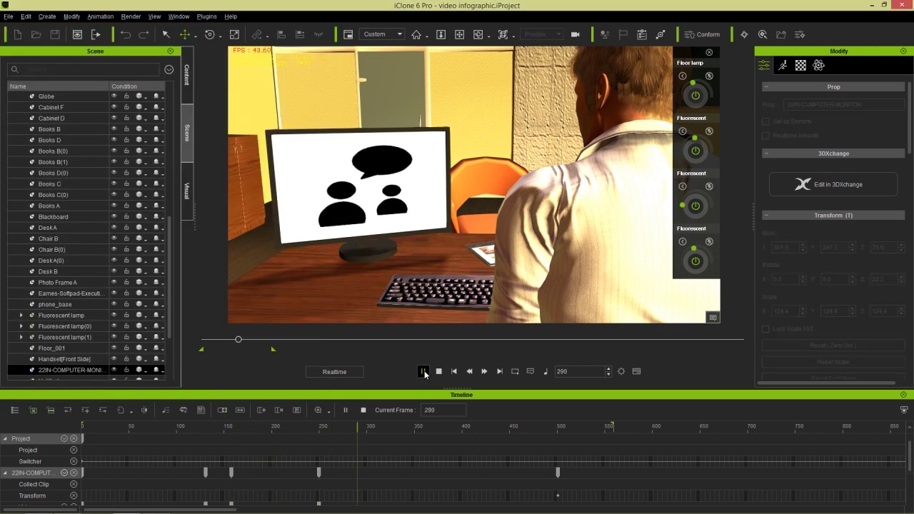
left_click(425, 370)
Apply Appointing People A.popVideo to the monitor screen at frame 322 and play the whole infographic sequence from the start
key("alt+Tab")
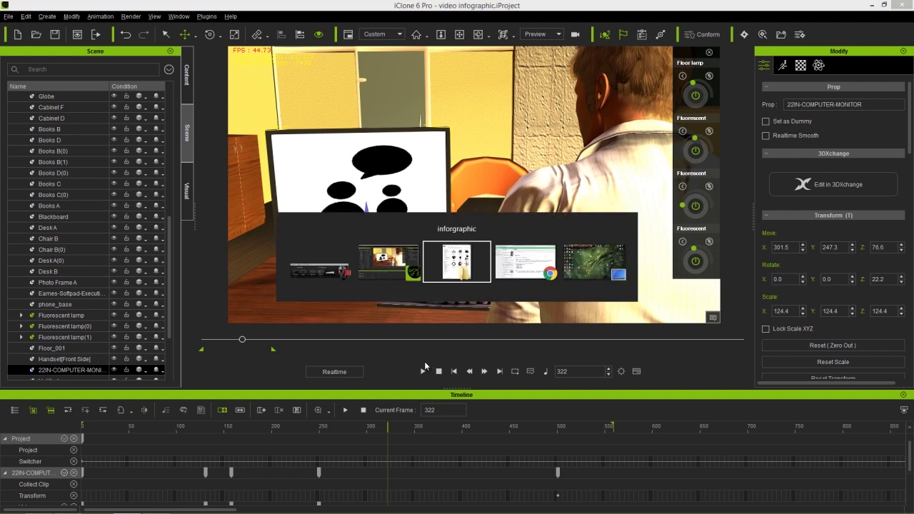
left_click_drag(133, 84, 424, 227)
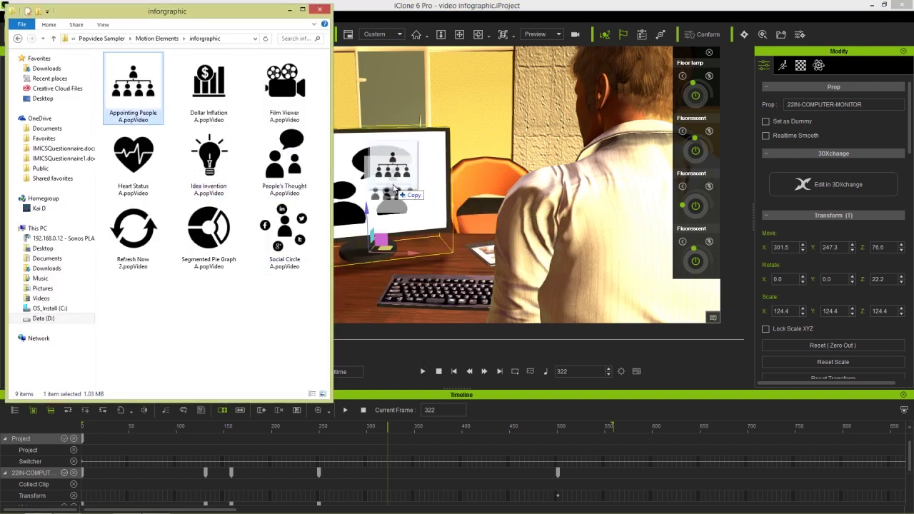
left_click(423, 372)
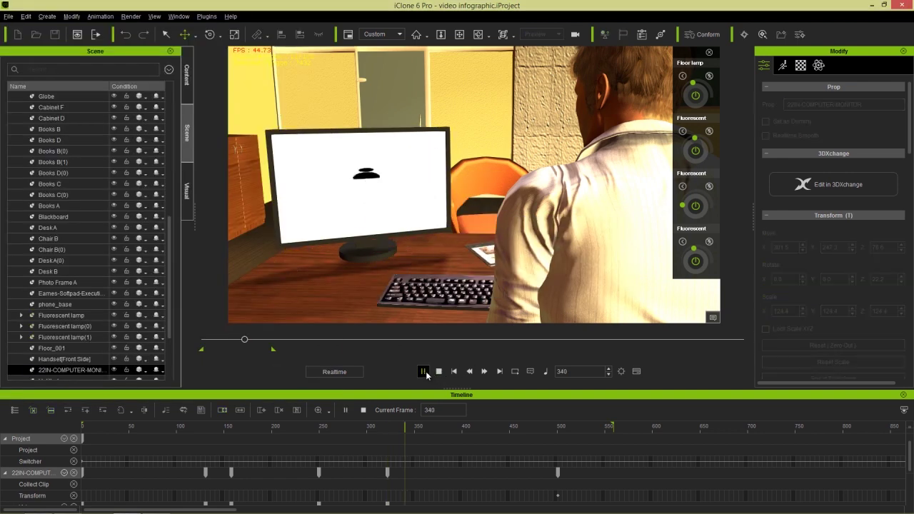
left_click(439, 372)
left_click(423, 372)
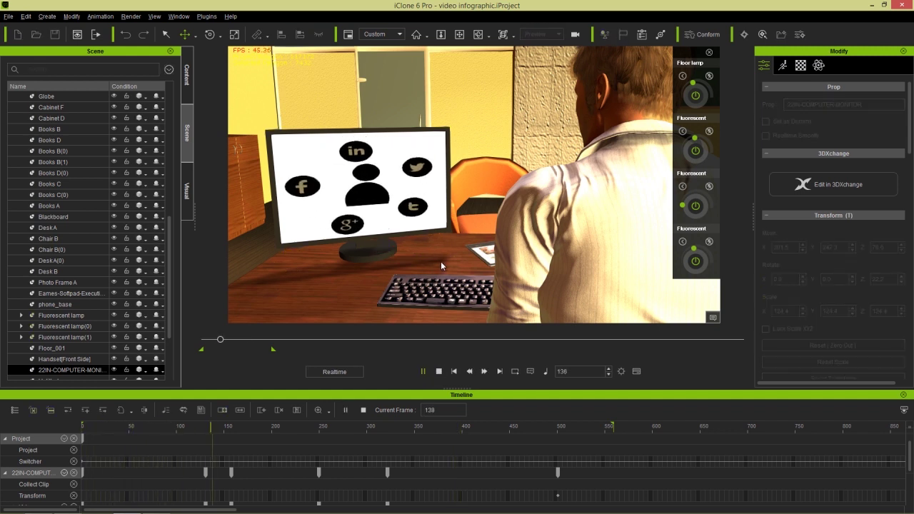
left_click(424, 371)
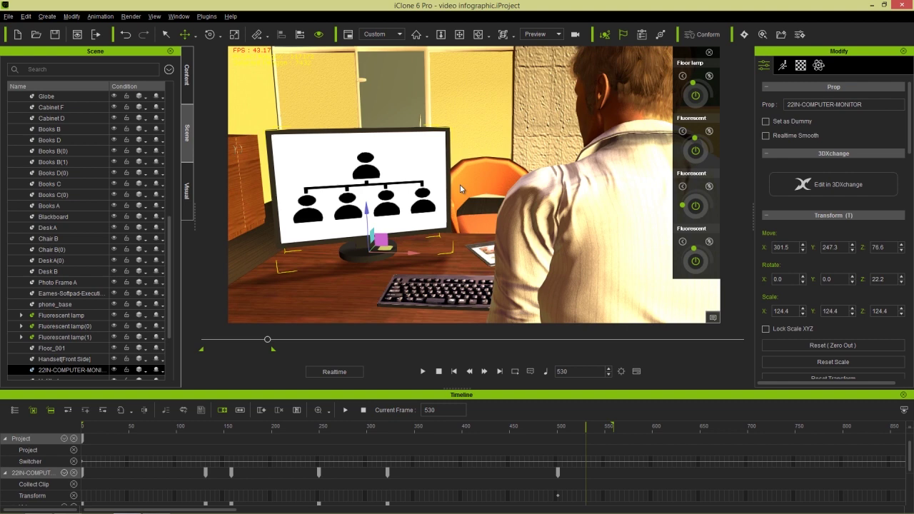
Open the project "video fire" without saving the current project
left_click(8, 16)
left_click(28, 43)
left_click(481, 275)
scroll(492, 265, "down", 3)
double_click(324, 210)
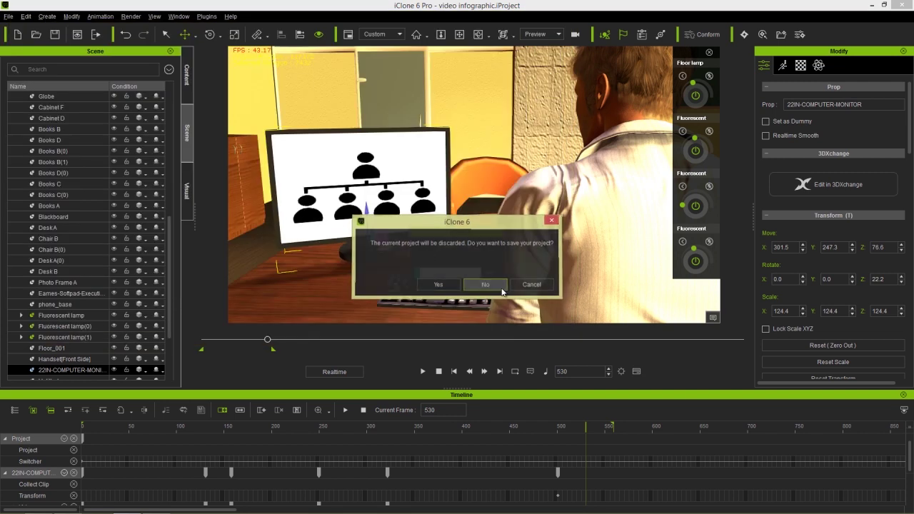
left_click(486, 284)
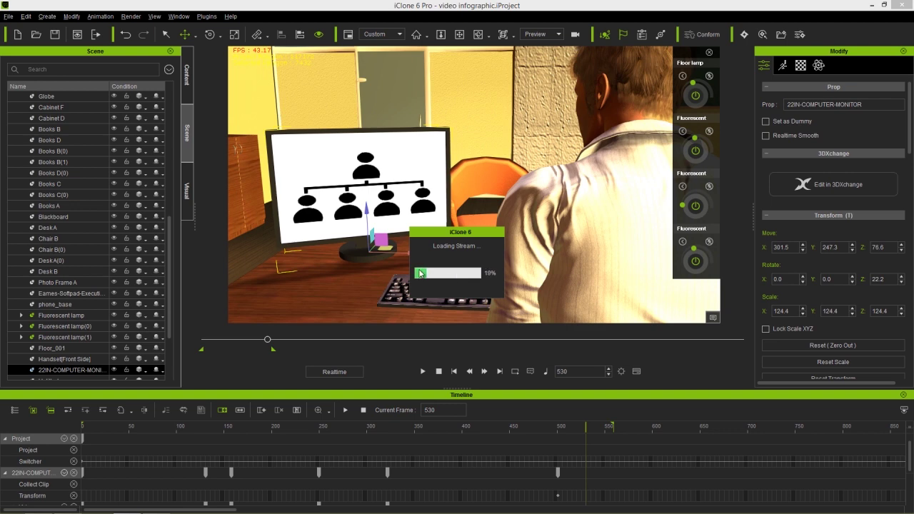
Switch to File Explorer and look through the popVideo files in the Fire & Smoke folder of Motion Elements
key("alt+Tab")
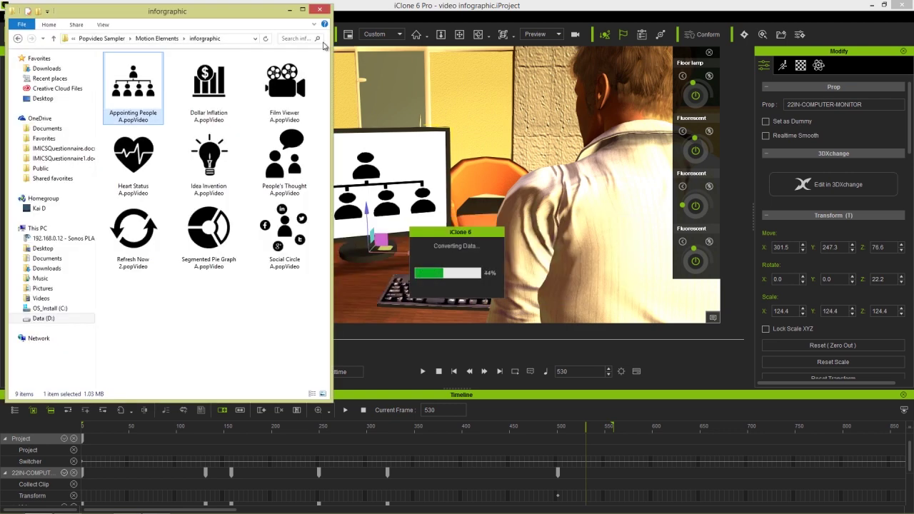
left_click(159, 38)
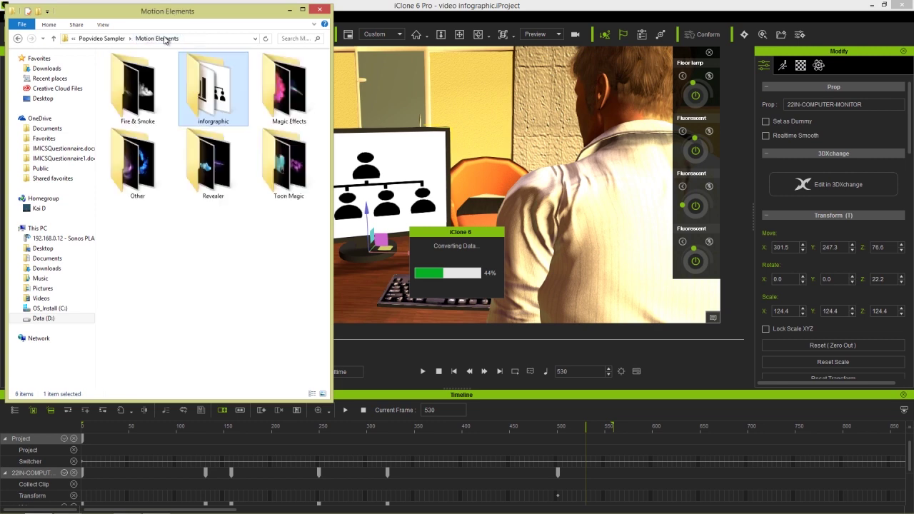
double_click(143, 93)
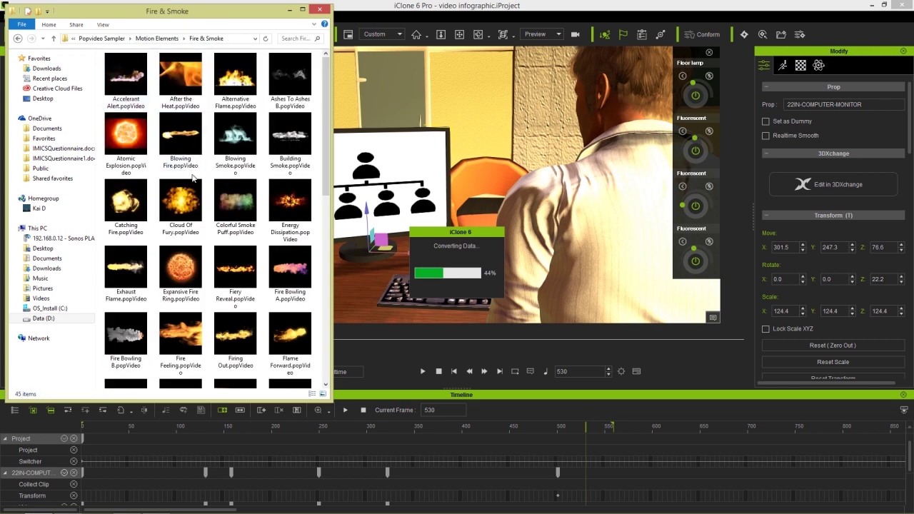
left_click_drag(327, 123, 293, 298)
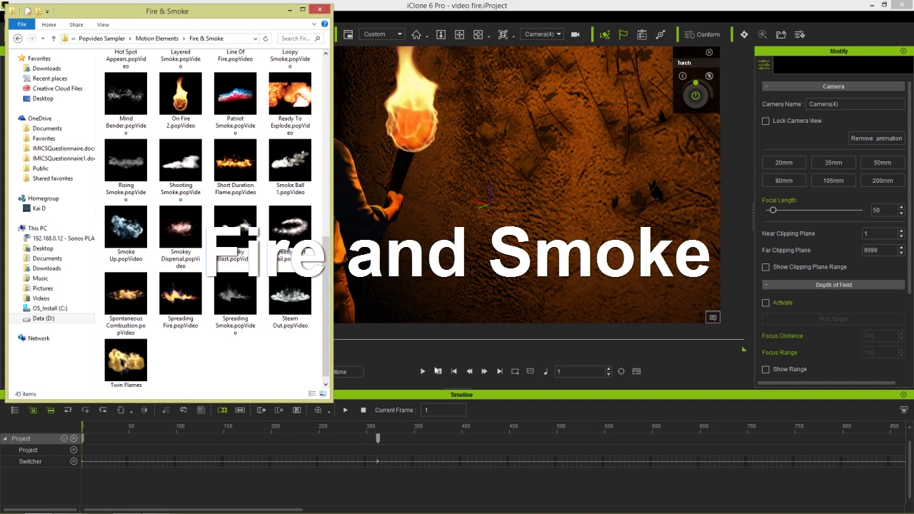
Return to iClone and locate the Torch prop in the LightTool folder of the prop templates
left_click(420, 242)
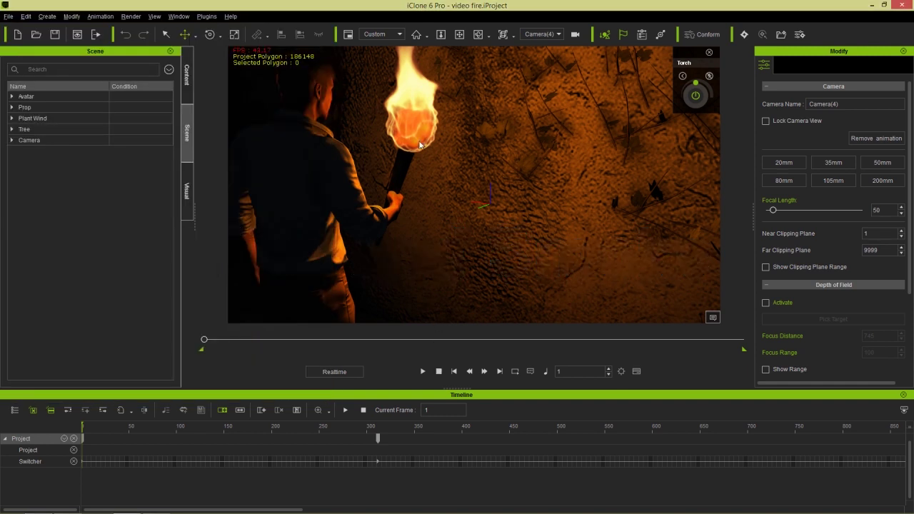
left_click(187, 74)
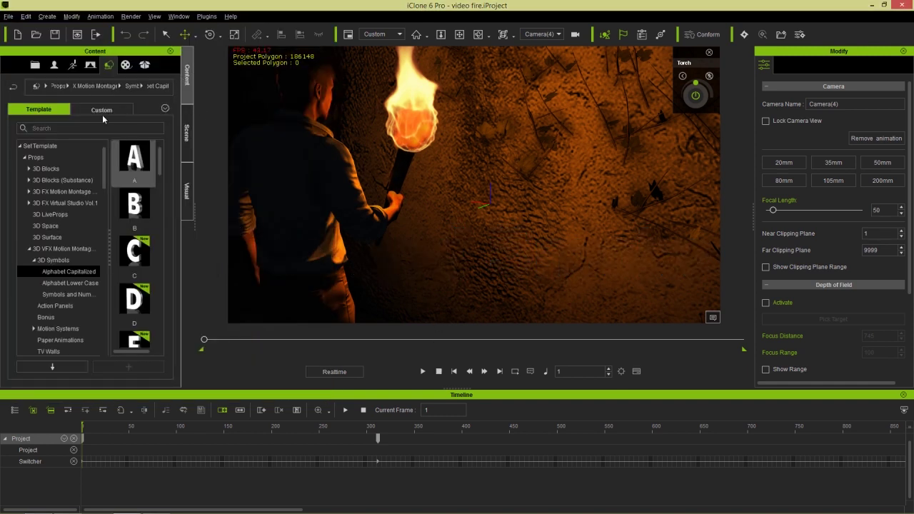
left_click(50, 248)
scroll(63, 245, "down", 5)
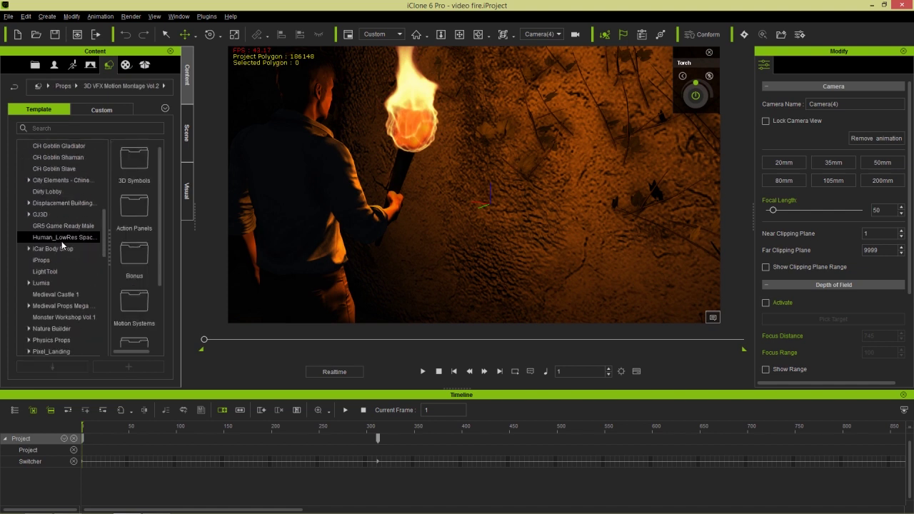
left_click(50, 272)
scroll(57, 274, "down", 1)
left_click_drag(160, 193, 163, 312)
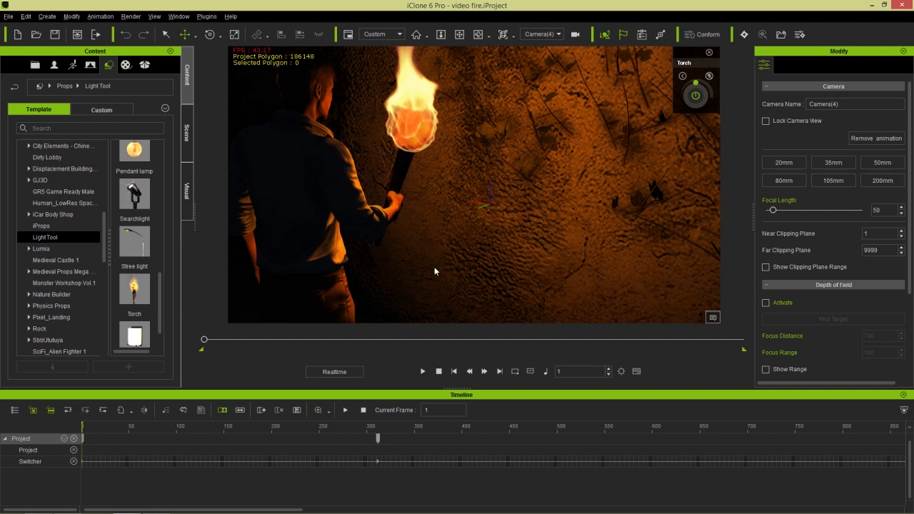
Switch to the Preview camera, play the torch animation, and replay it from the start with the torch-holding avatar selected
left_click(559, 38)
left_click(537, 44)
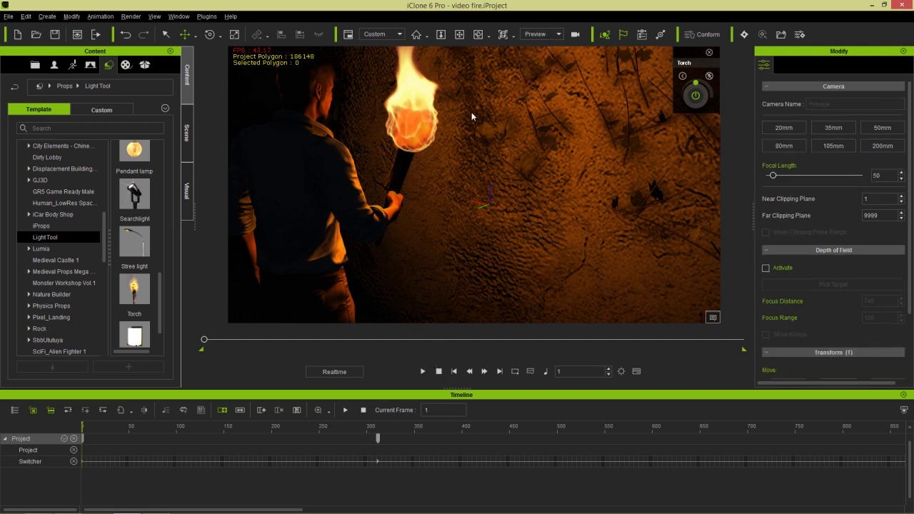
left_click(423, 371)
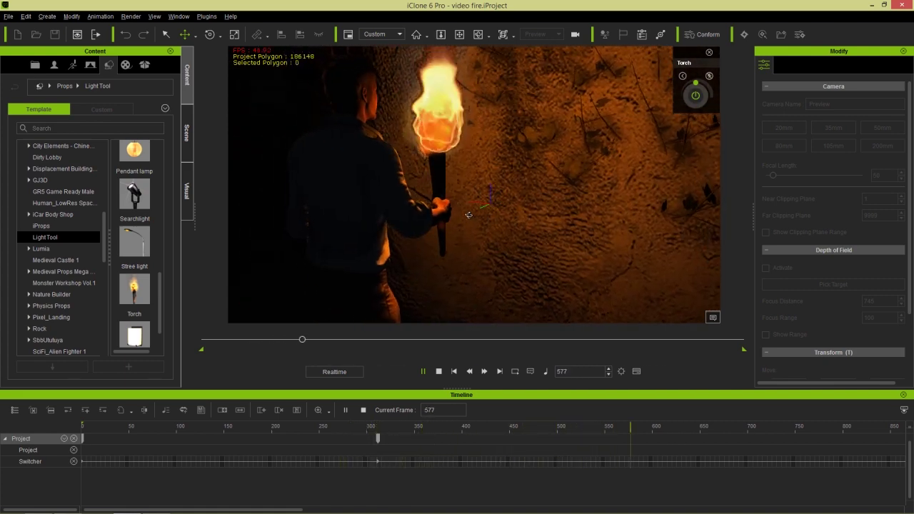
left_click(439, 371)
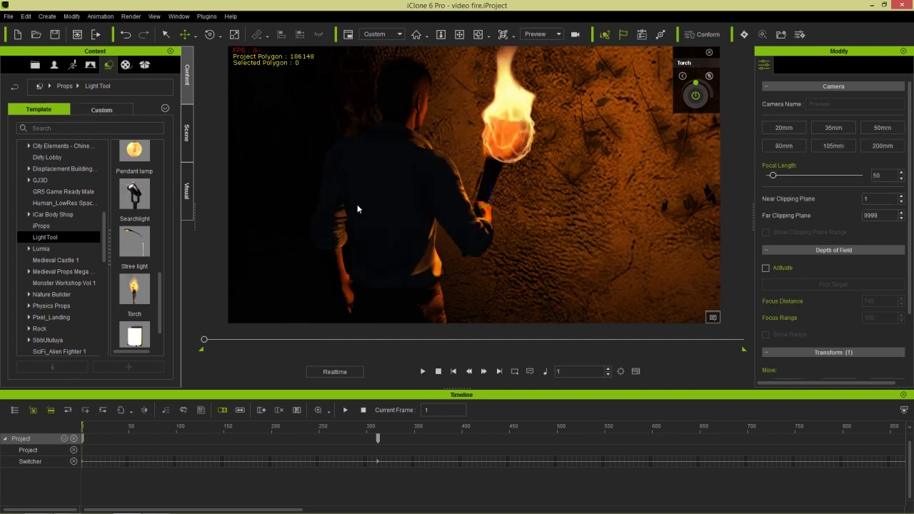
left_click(366, 202)
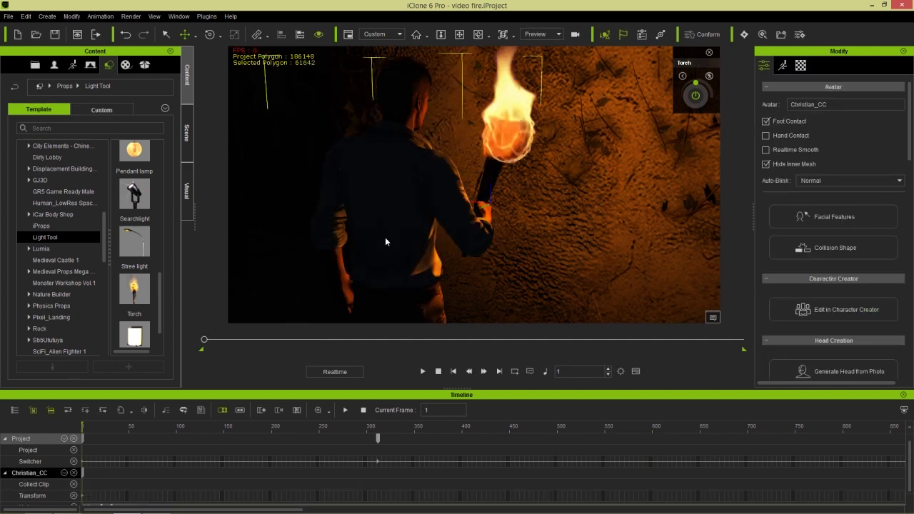
left_click(421, 371)
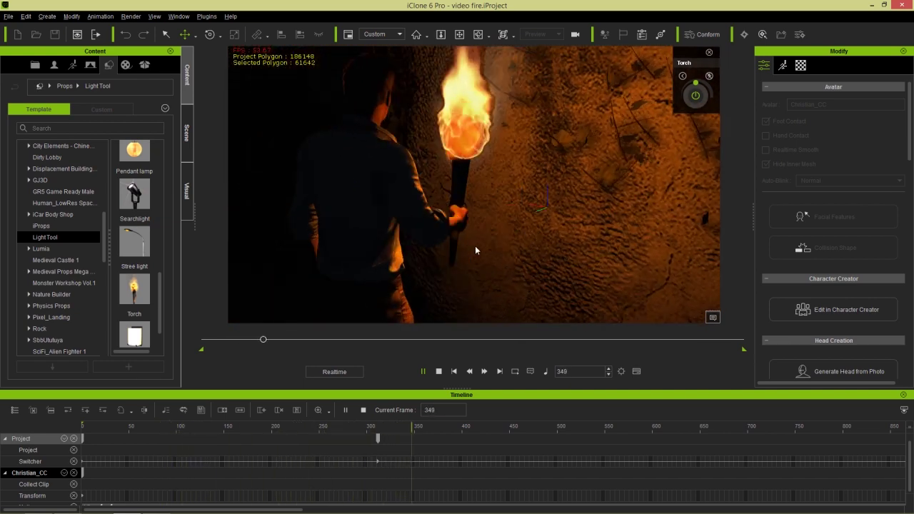
Stop playback at the start and delete the existing flame Billboard prop above the avatar's hand
left_click(438, 371)
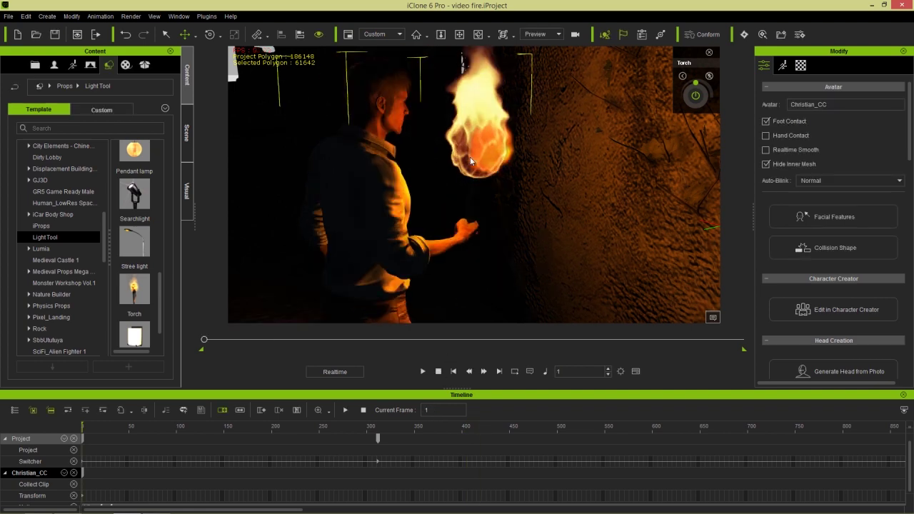
left_click(492, 105)
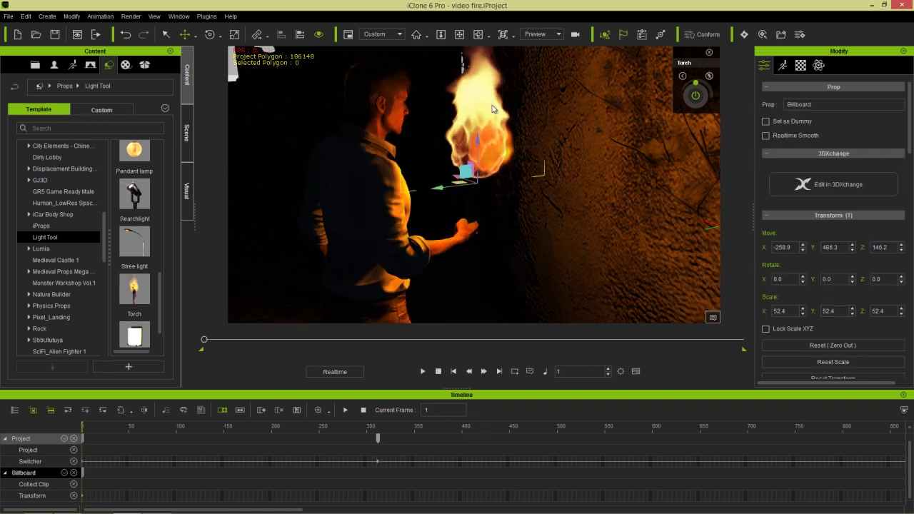
left_click(187, 192)
left_click(187, 132)
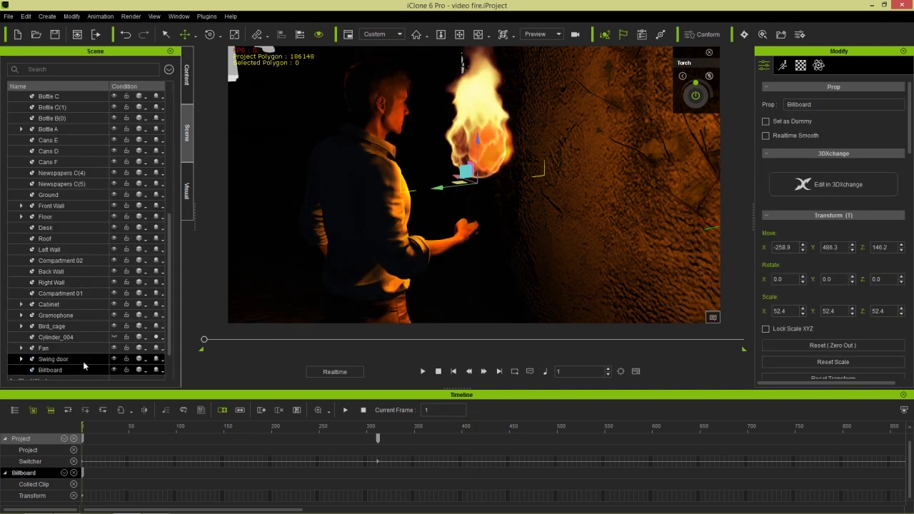
left_click(230, 271)
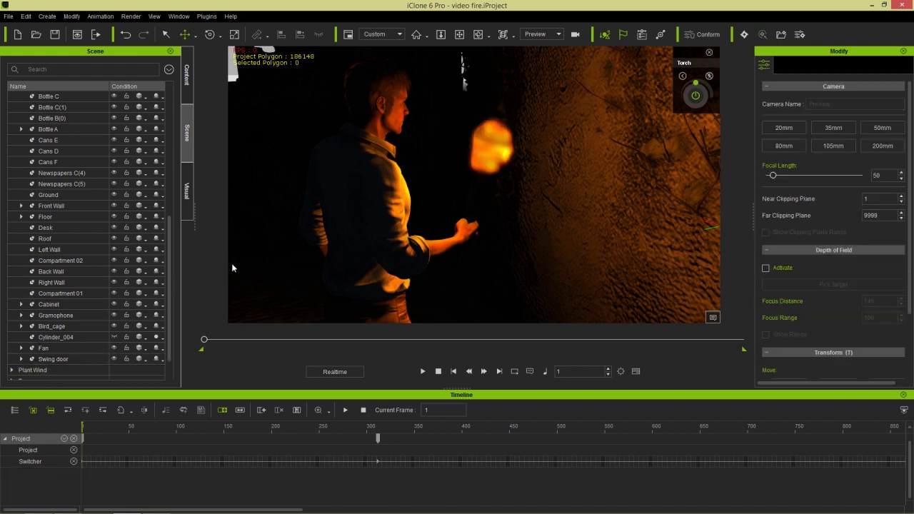
Bring On Fire 2.popVideo from the Fire & Smoke folder in File Explorer into the iClone scene as a Billboard
key("alt+Tab")
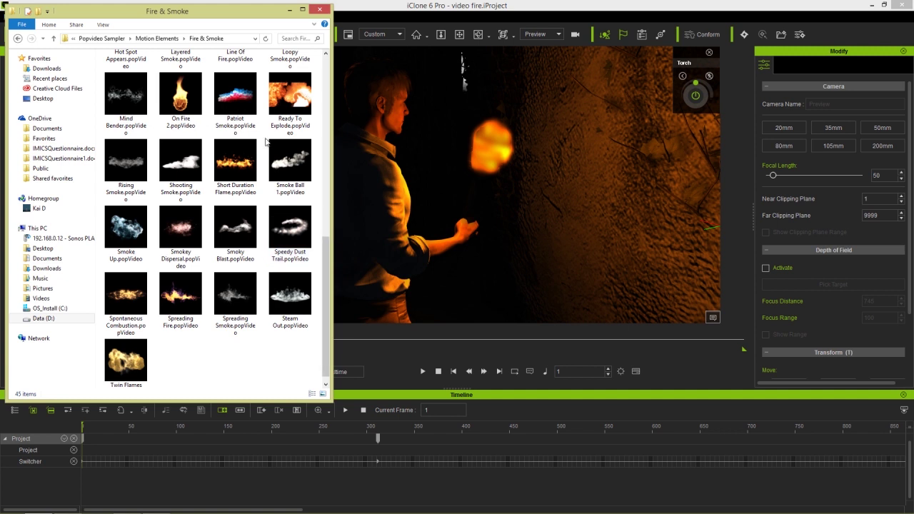
left_click_drag(179, 102, 547, 259)
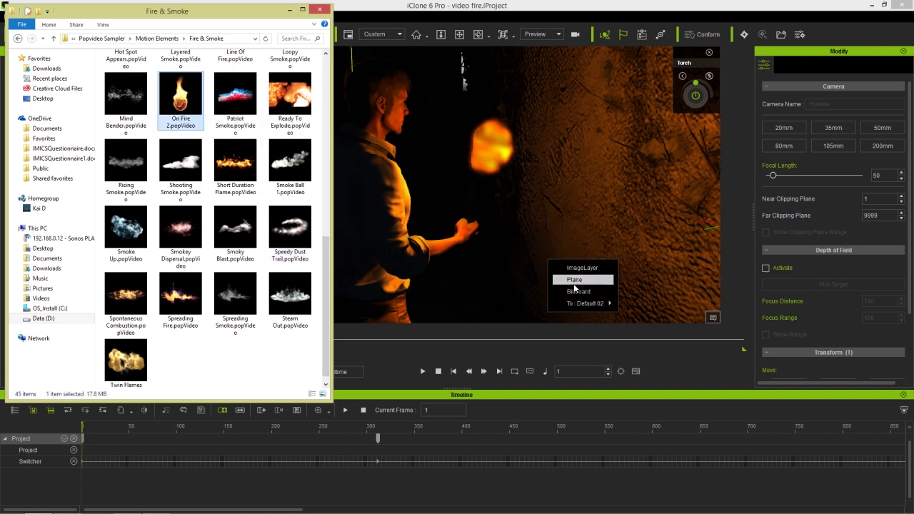
left_click(579, 291)
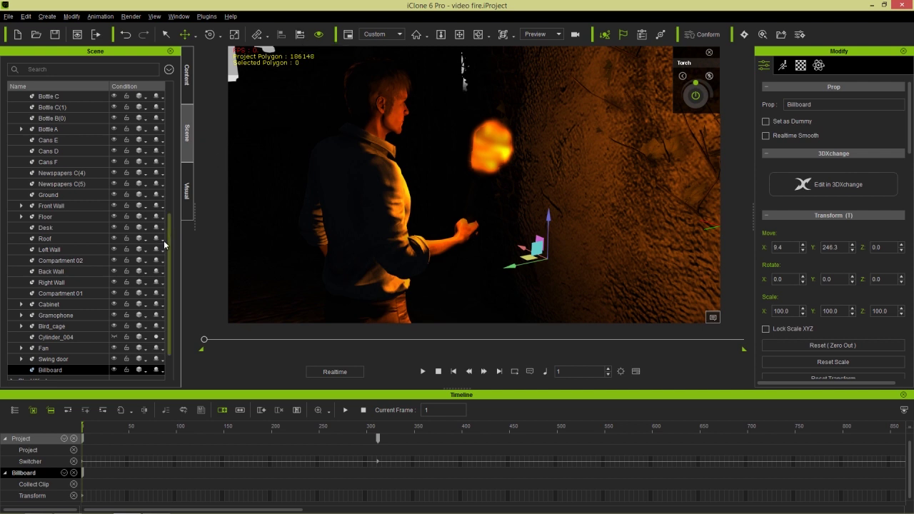
Align the new flame billboard to the avatar's Torch by pivot on the X, Y and Z axes
scroll(169, 240, "up", 1)
left_click_drag(169, 240, 169, 123)
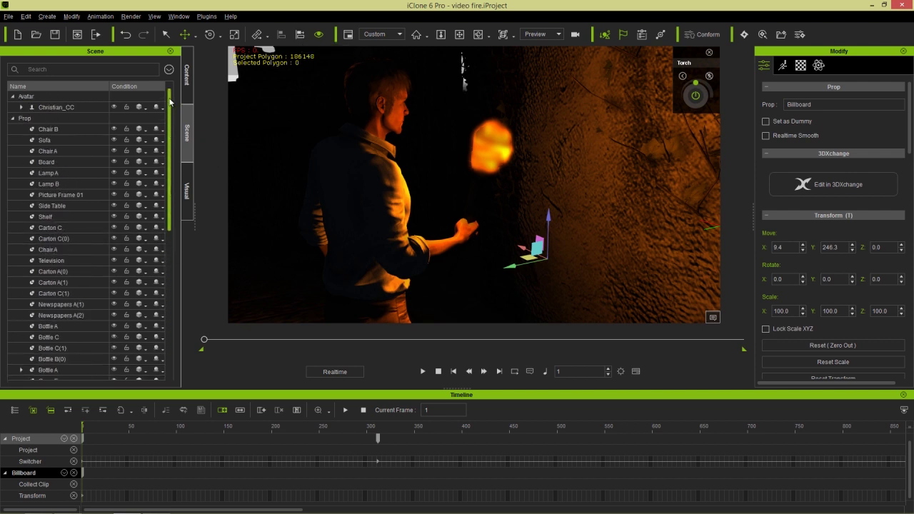
left_click(22, 108)
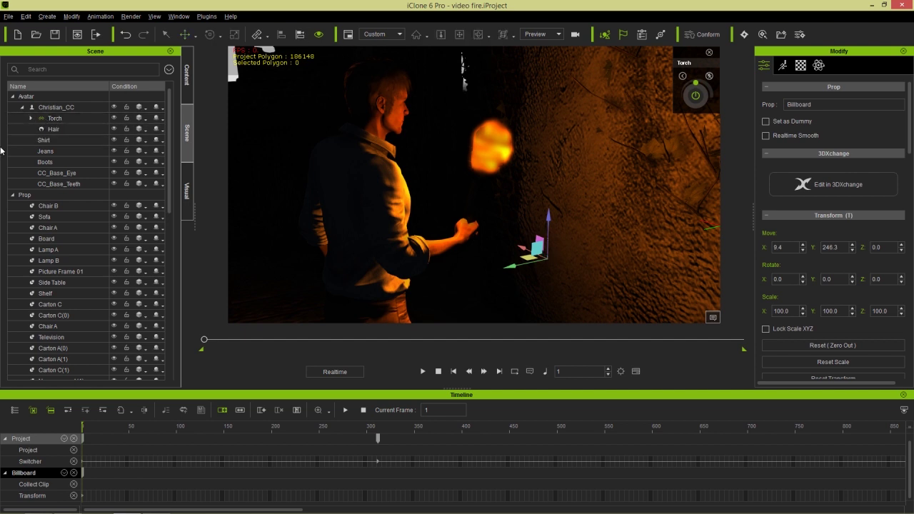
left_click(60, 118)
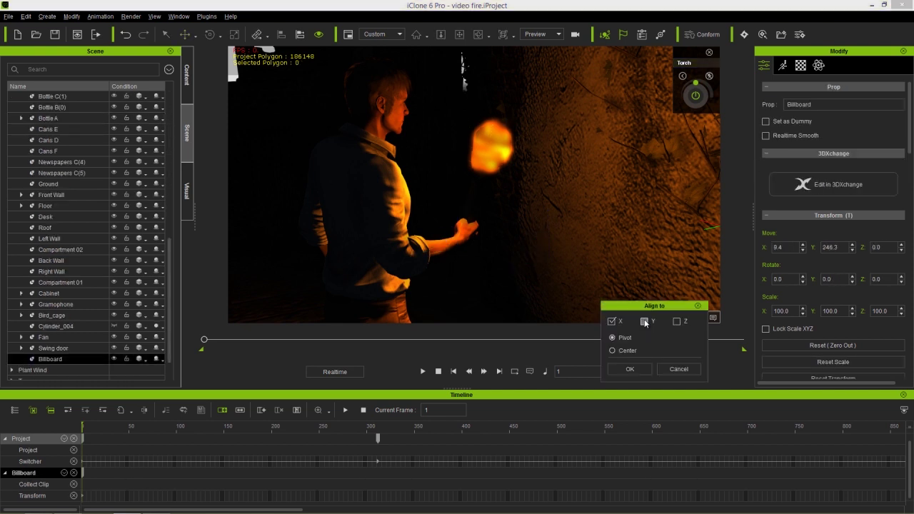
left_click(678, 322)
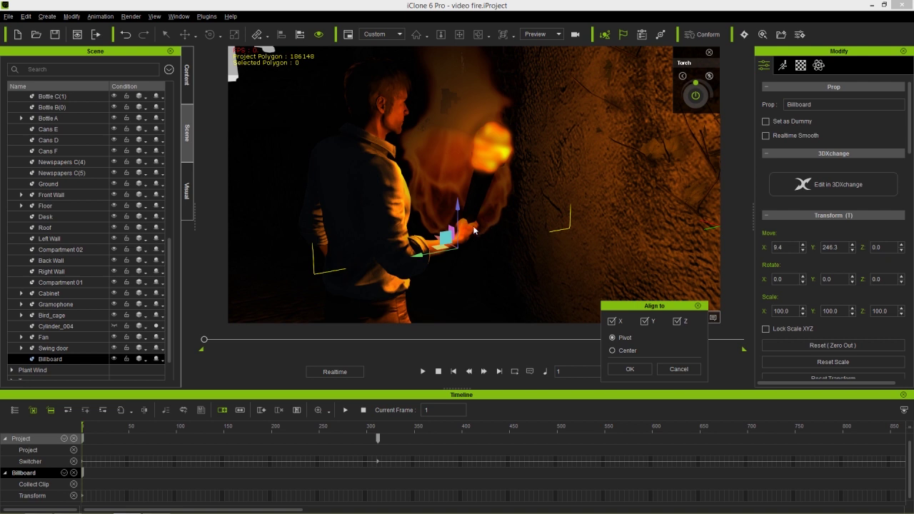
left_click(632, 366)
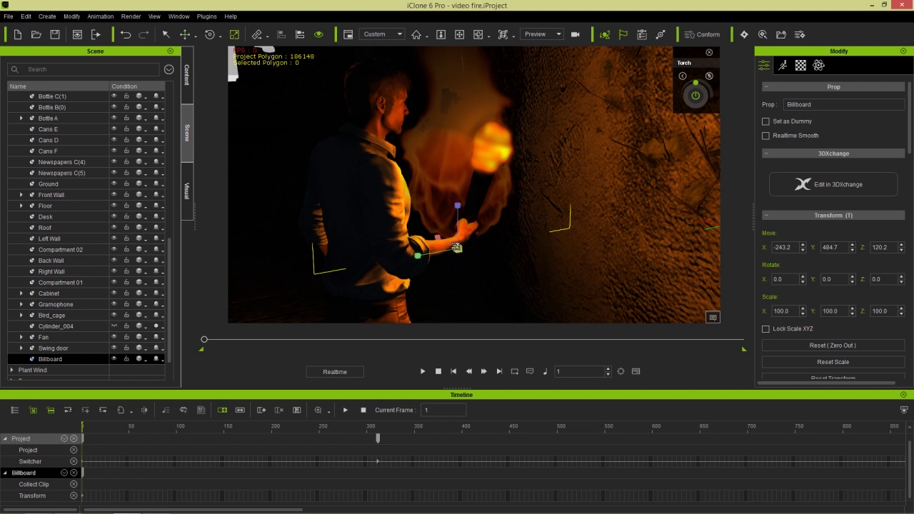
Scale the flame billboard uniformly to about 49.2 and move it onto the torch head, at about X -262.6 and Z 148.0
left_click_drag(459, 249, 413, 314)
key("w")
left_click_drag(459, 210, 458, 183)
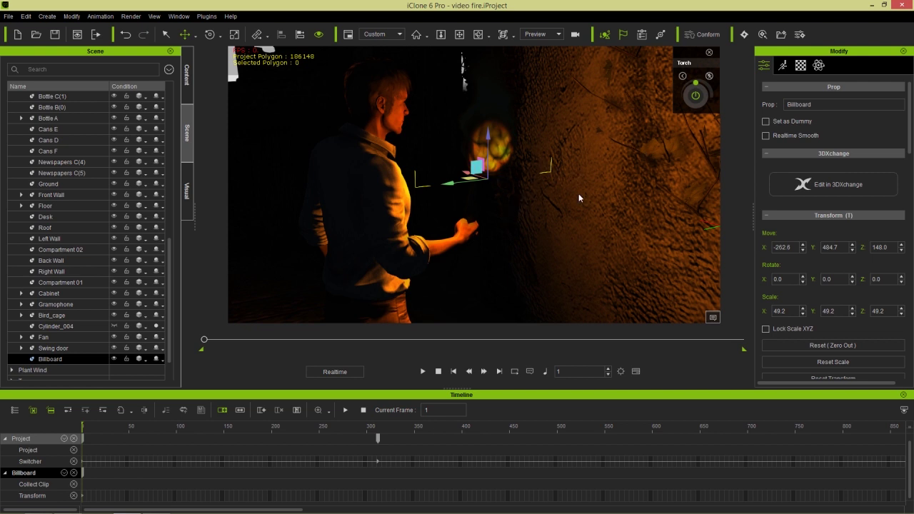
Set the flame billboard's Self Illumination to 100 and nudge the billboard slightly over the torch head
left_click(800, 65)
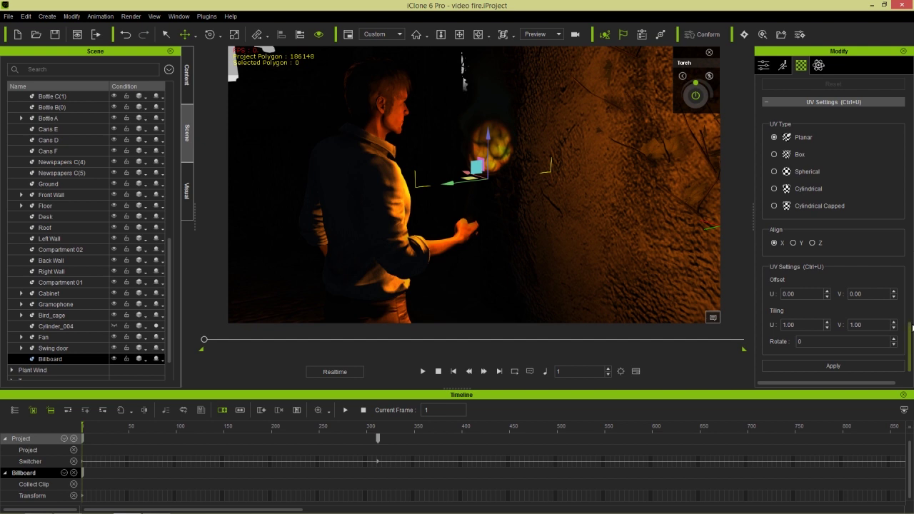
scroll(788, 265, "up", 5)
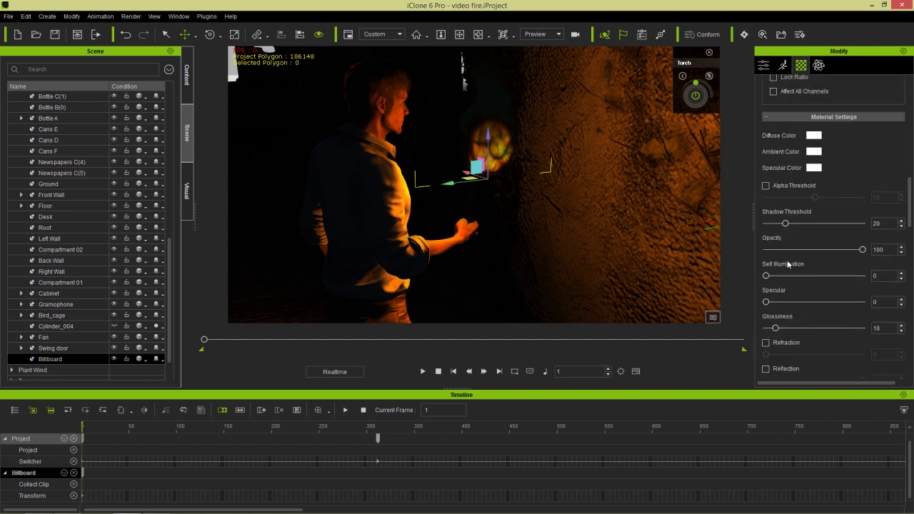
left_click_drag(767, 276, 872, 276)
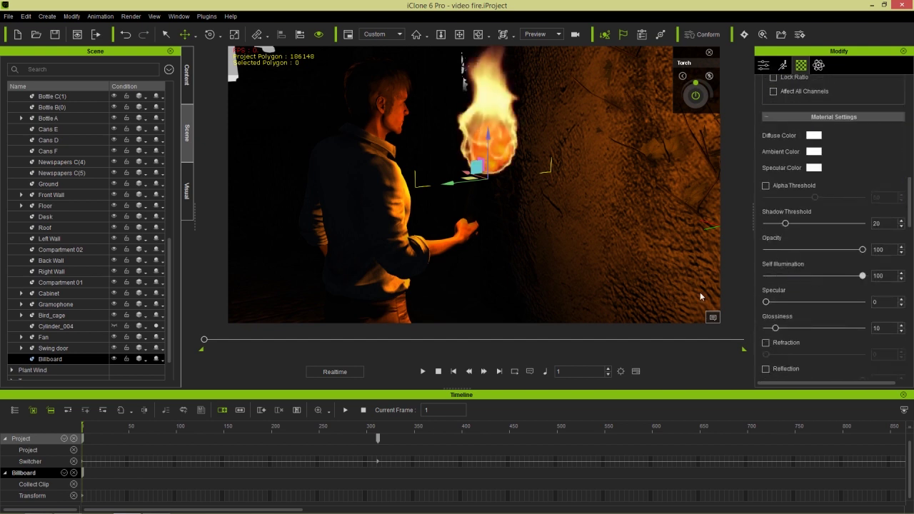
mouse_move(515, 199)
right_mouse_down()
mouse_move(372, 224)
mouse_move(506, 198)
right_mouse_up()
left_click_drag(470, 179, 473, 179)
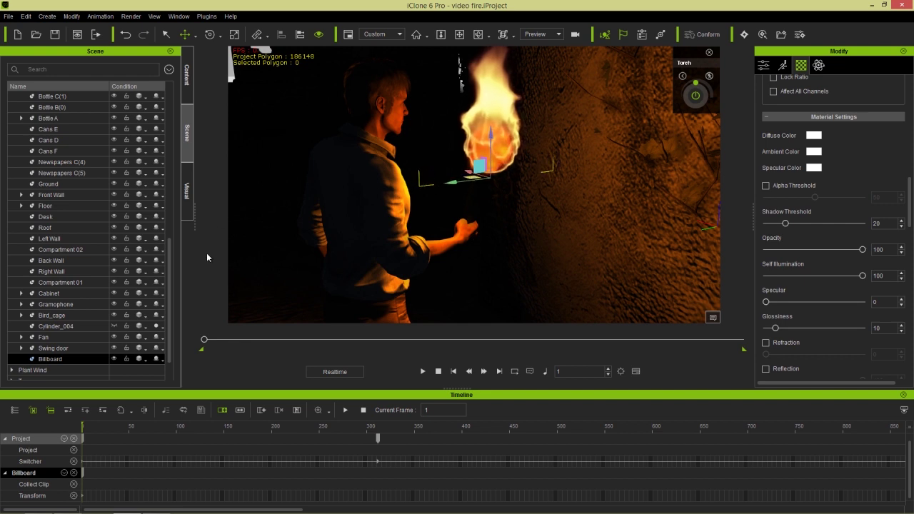
Link the flame billboard to the avatar's Torch as its parent
left_click_drag(169, 271, 170, 121)
left_click(764, 69)
scroll(861, 170, "down", 5)
left_click(811, 123)
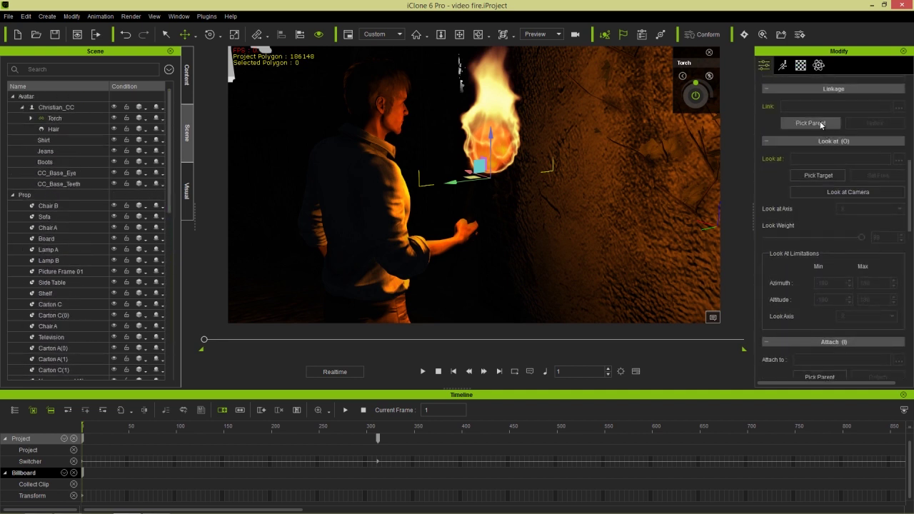
left_click(55, 118)
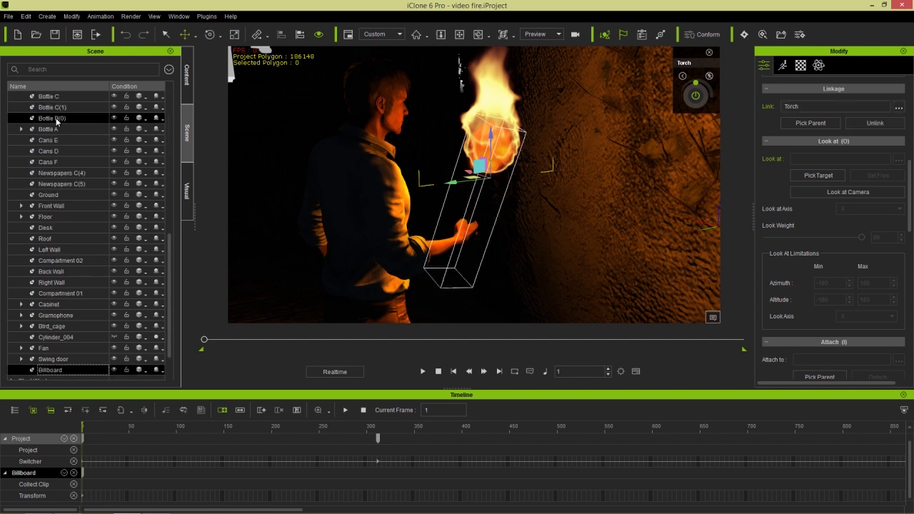
Play and replay the animation to check the linked flame, stop it, and view the whole avatar
left_click(423, 371)
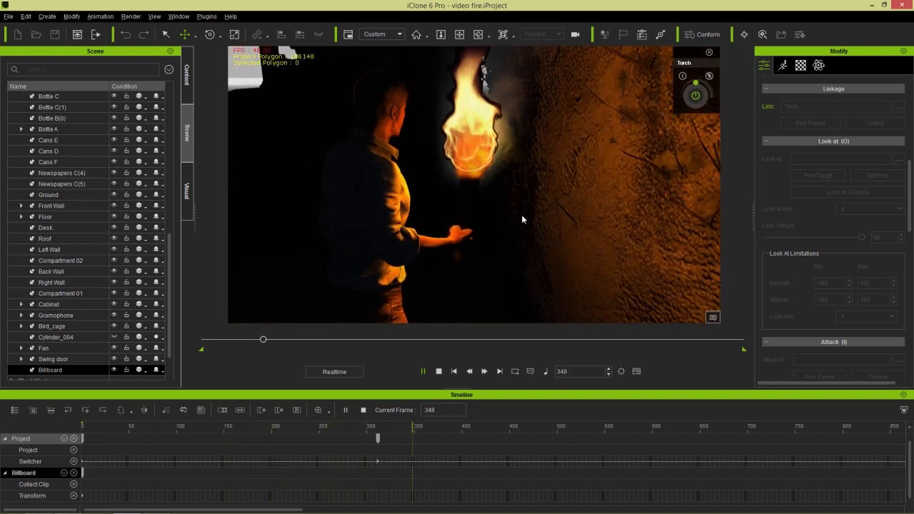
left_click(423, 372)
left_click(423, 372)
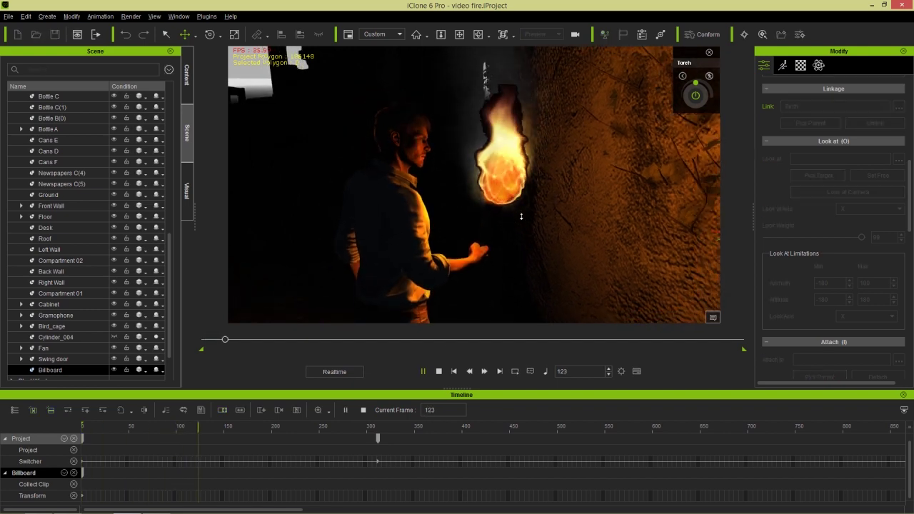
left_click(439, 372)
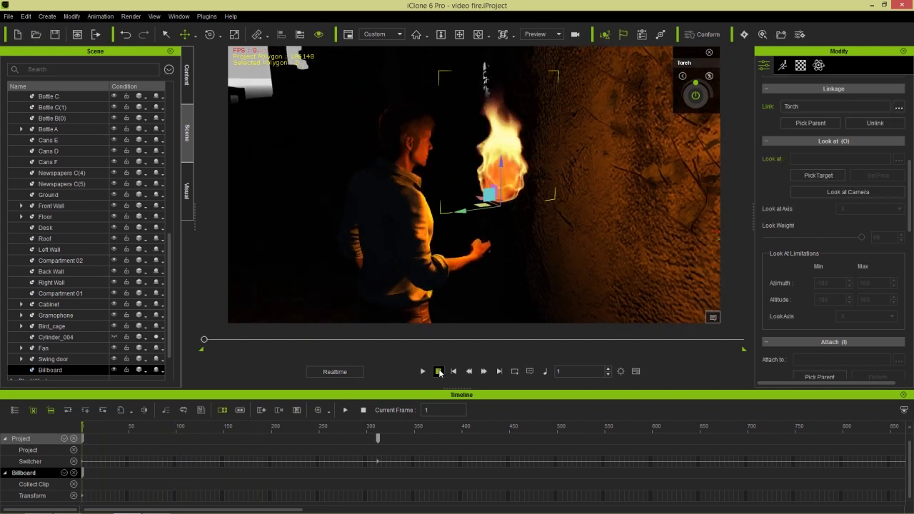
scroll(510, 226, "down", 3)
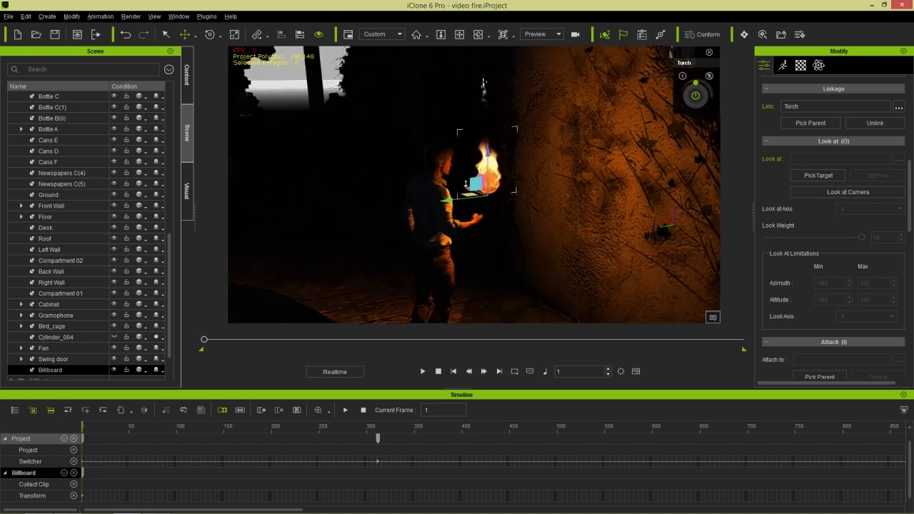
Create a new project without saving the current one and set its background colour to black (#000000)
left_click(17, 34)
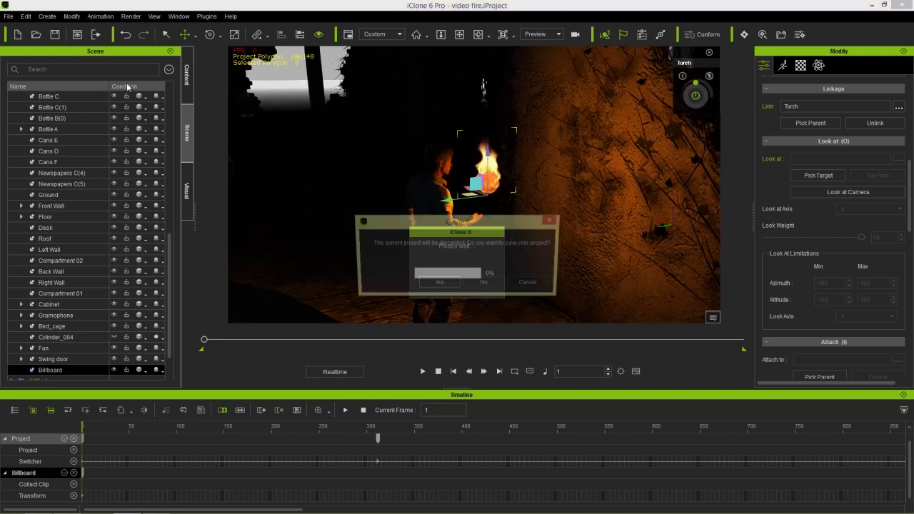
left_click(484, 282)
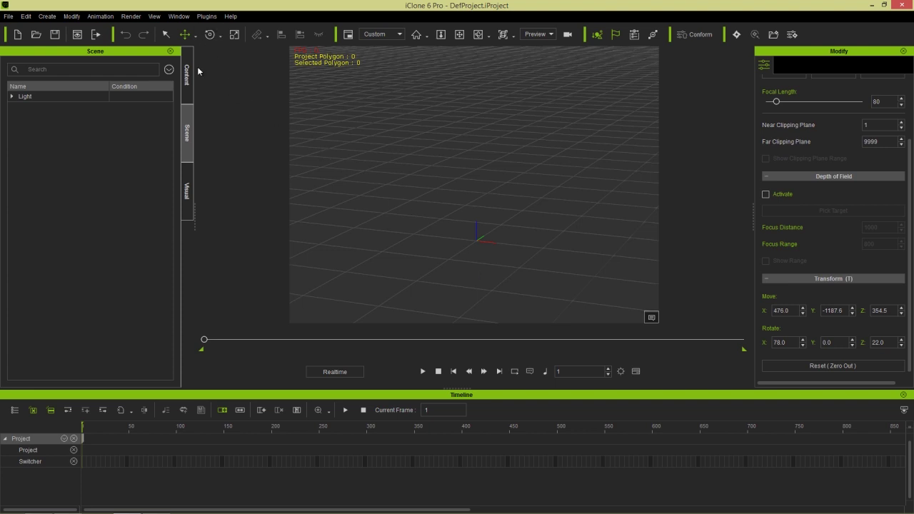
key("F9")
left_click(261, 155)
left_click_drag(290, 156, 290, 172)
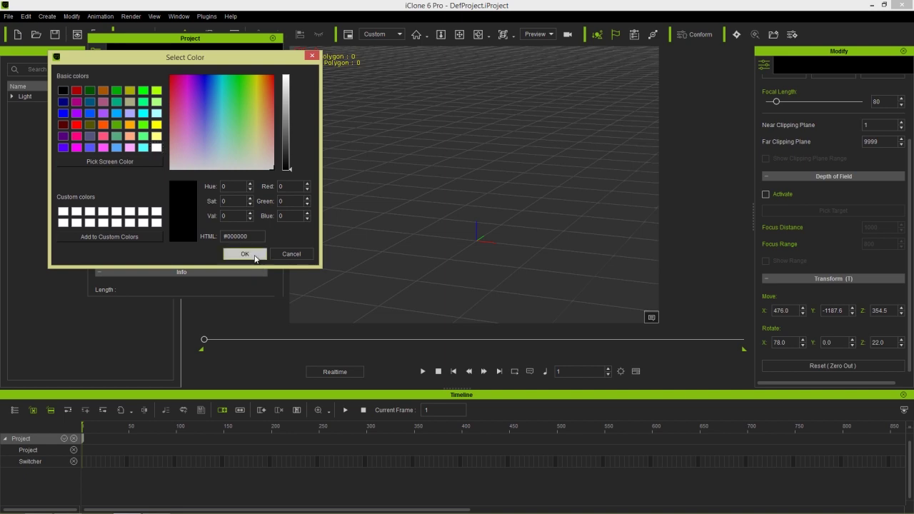
left_click(244, 253)
left_click(272, 38)
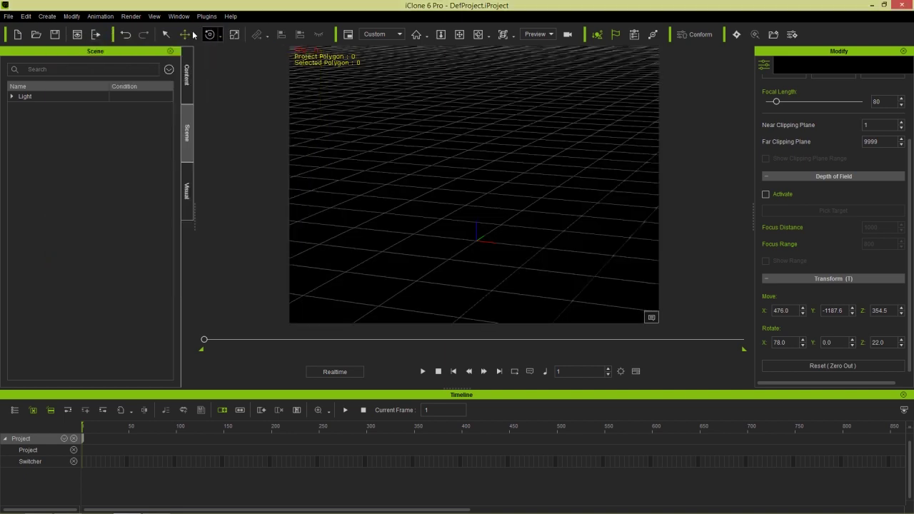
Open the project "video smoking" without saving the current project
left_click(9, 16)
left_click(36, 44)
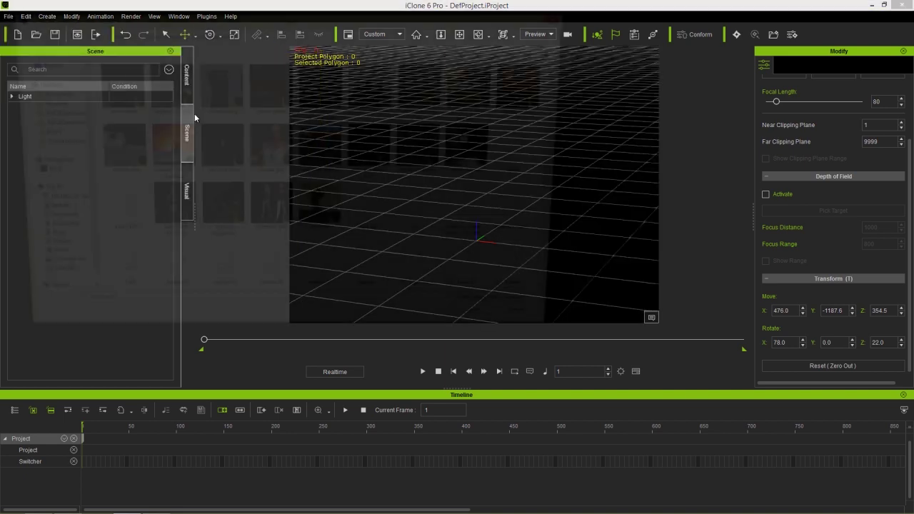
left_click(448, 265)
scroll(449, 264, "down", 3)
double_click(484, 211)
left_click(482, 286)
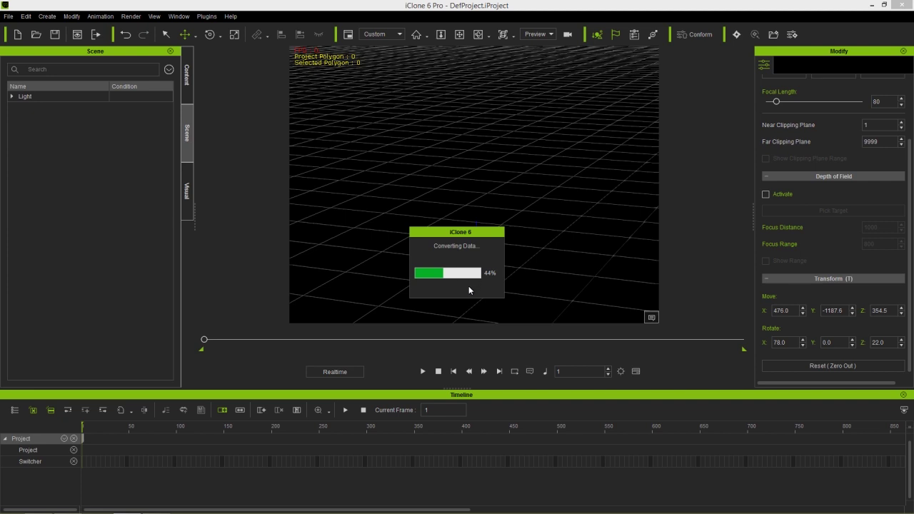
Play the smoking animation, replay it to view the smoke effect, and stop it at the start
left_click(423, 371)
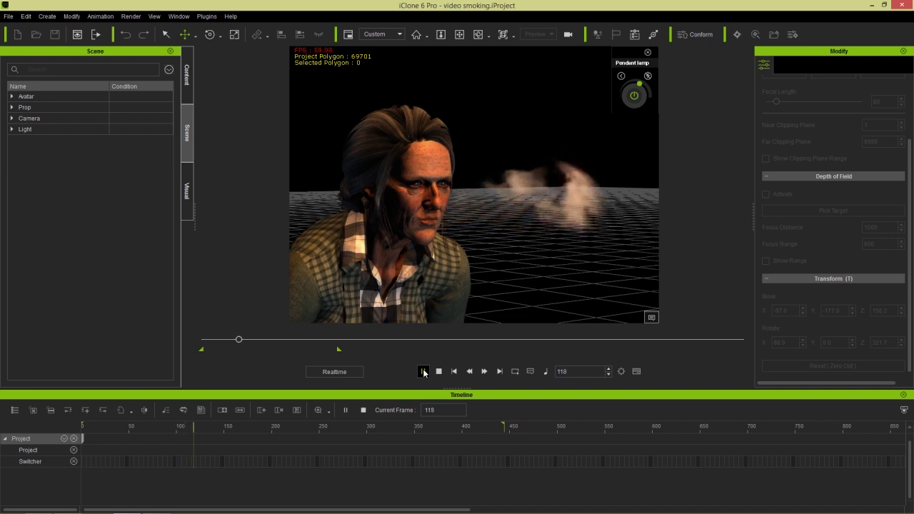
left_click(423, 372)
left_click(427, 372)
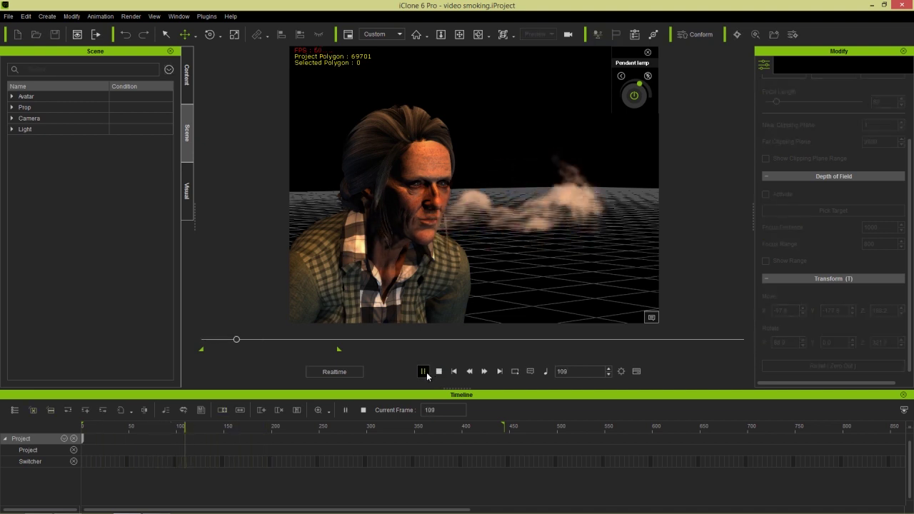
left_click(428, 372)
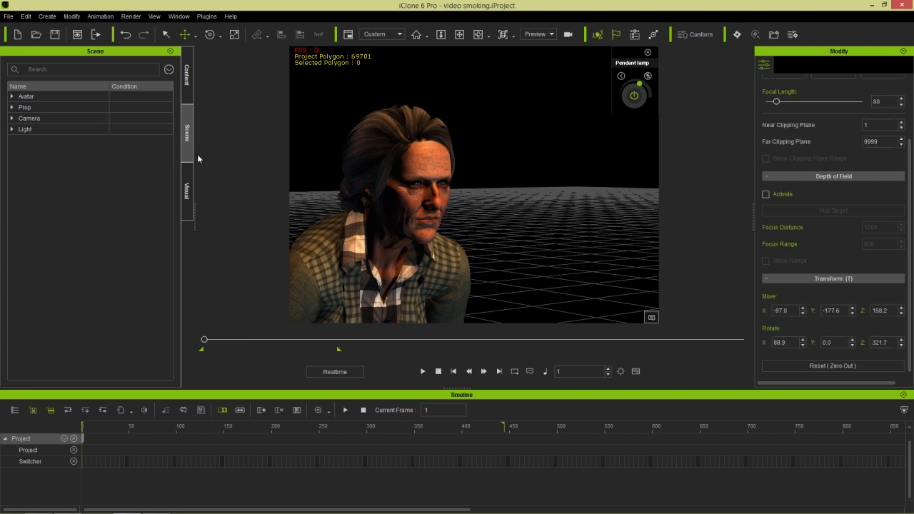
Delete the existing smoke Billboard from the scene's props
left_click(11, 107)
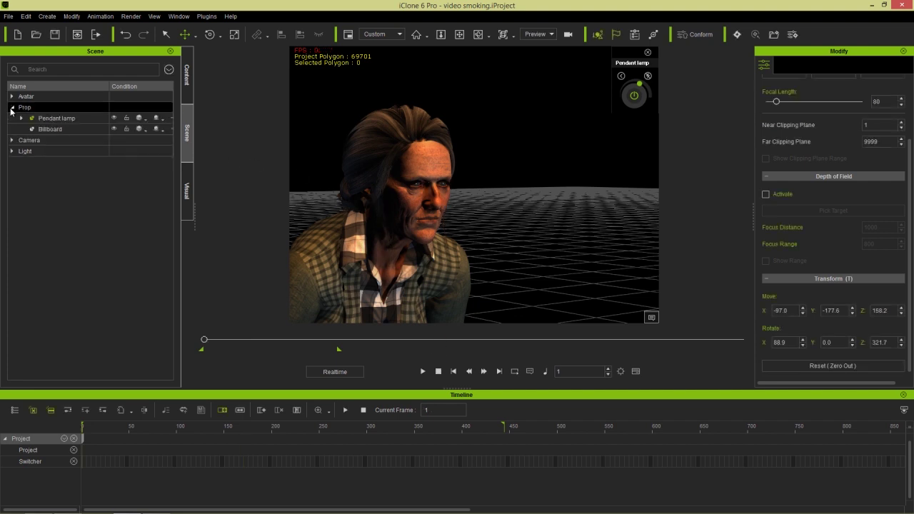
left_click(45, 132)
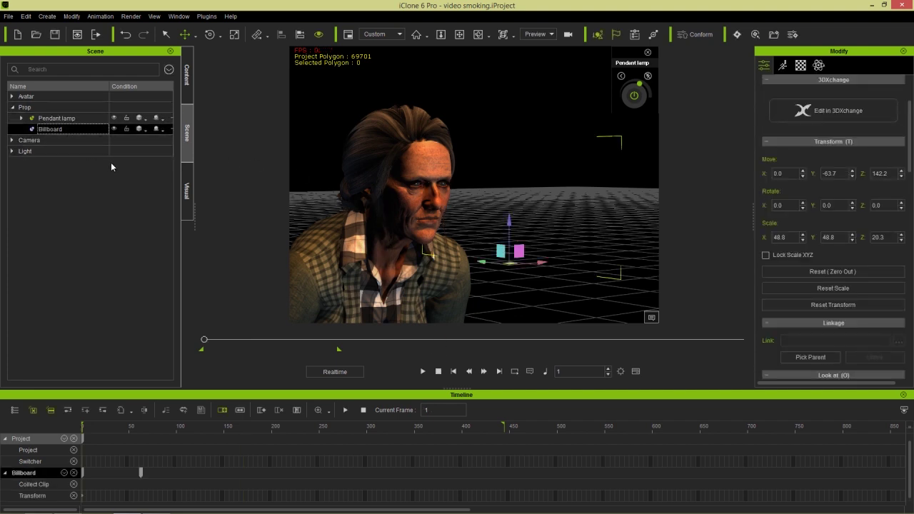
key("Delete")
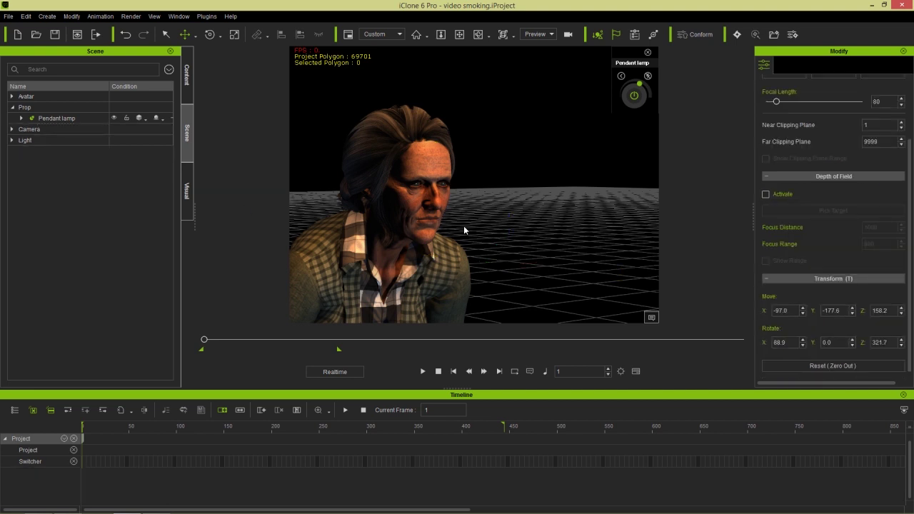
Add the Smoky Blast popVideo from the Fire & Smoke folder to the scene as a billboard prop
key("alt+Tab")
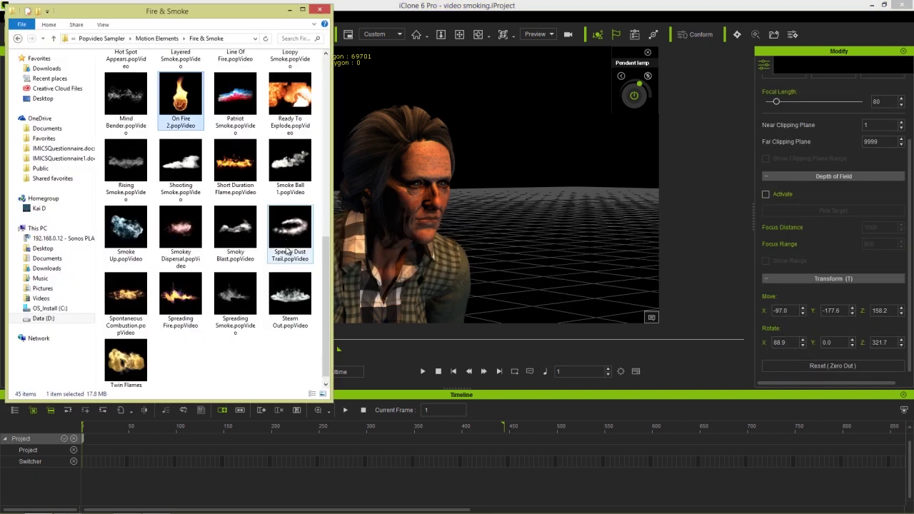
left_click_drag(235, 228, 532, 308)
left_click(563, 342)
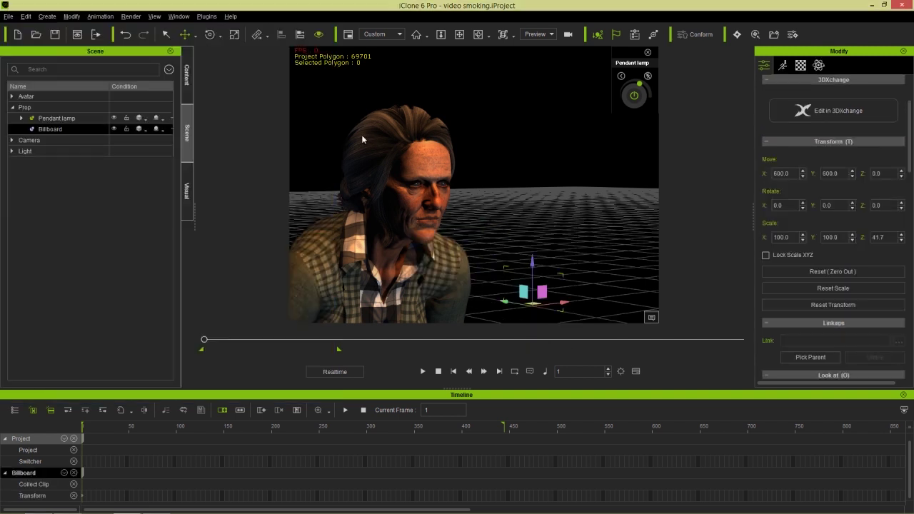
Align the new smoke billboard to the smoking character on X and Y only, using the pivot
left_click(257, 35)
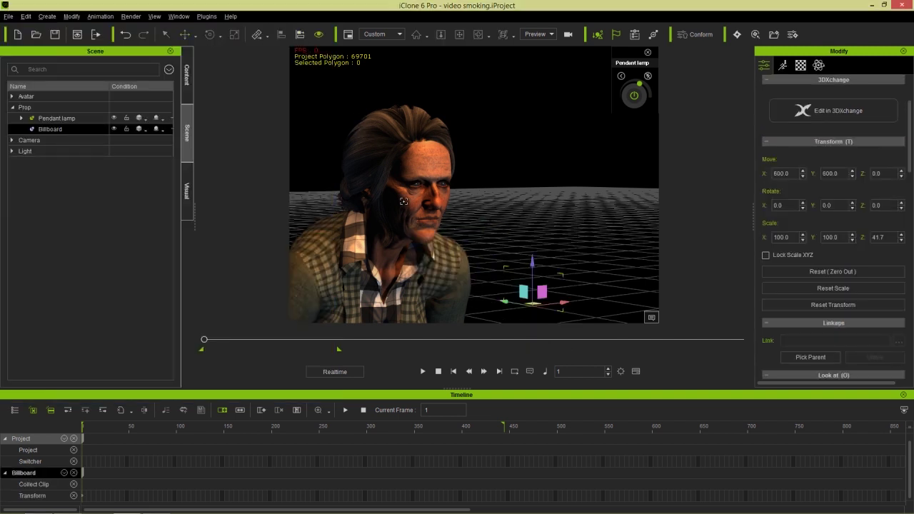
left_click(485, 264)
left_click(612, 322)
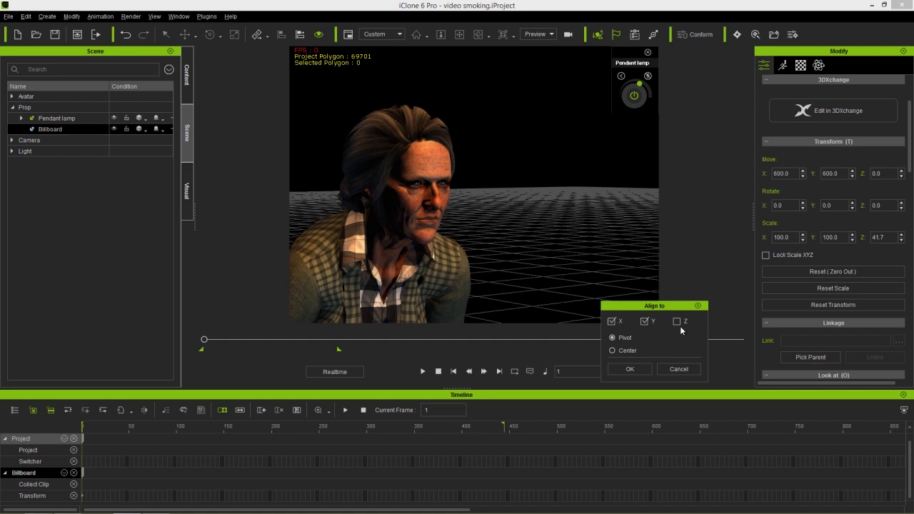
left_click(632, 368)
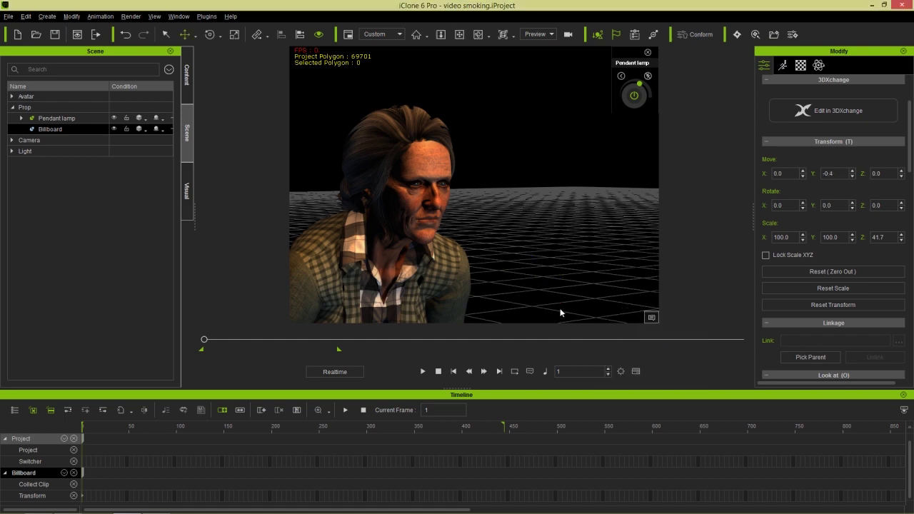
Raise the smoke billboard to the character's head height, to about X 40 and Z 144
key("z")
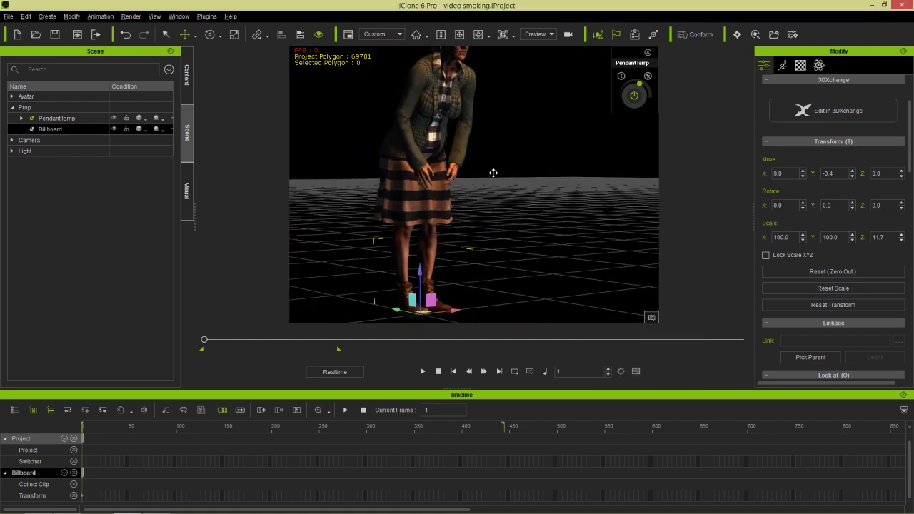
middle_click_drag(494, 172, 452, 268)
left_click_drag(417, 299, 475, 105)
key("z")
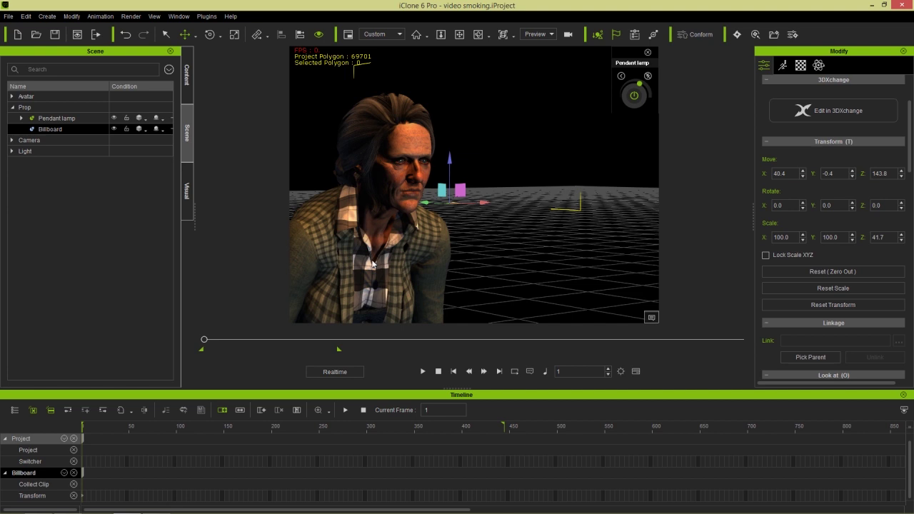
Play to frame 52, scale the smoke billboard to about 64, and move it to the mouth at about X 11, Y -50, Z 139
left_click(424, 372)
left_click(424, 371)
left_click_drag(451, 193, 457, 300)
left_click_drag(519, 241, 411, 277)
left_click_drag(345, 239, 409, 284)
left_click_drag(443, 240, 488, 226)
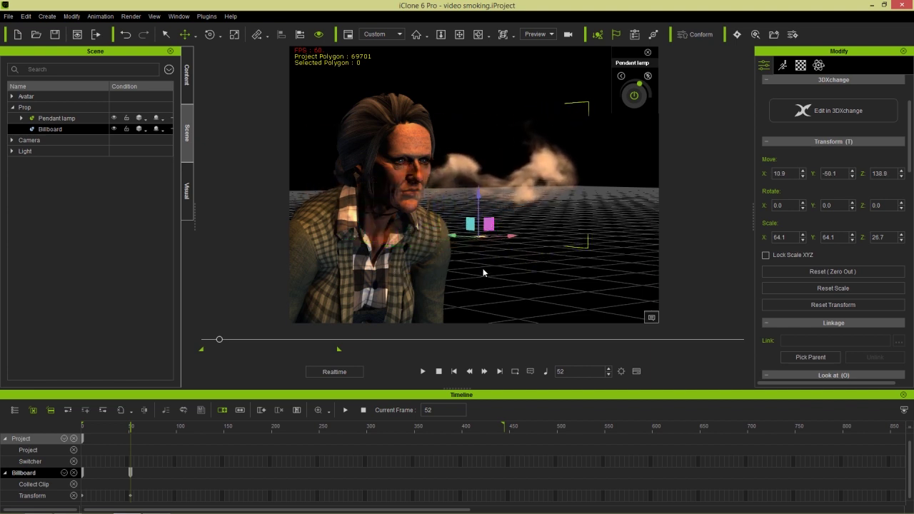
Remove the smoke billboard's object animation and play the scene from the start
right_click(502, 193)
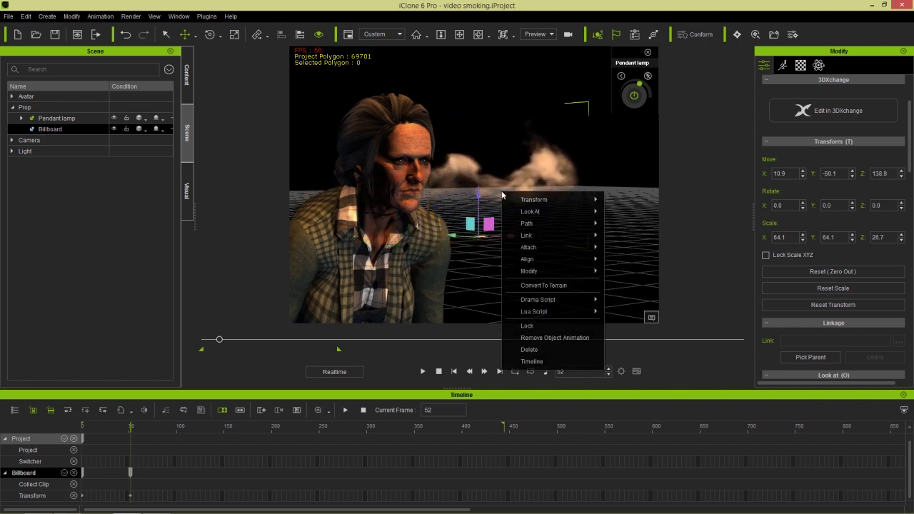
left_click(551, 328)
left_click(438, 371)
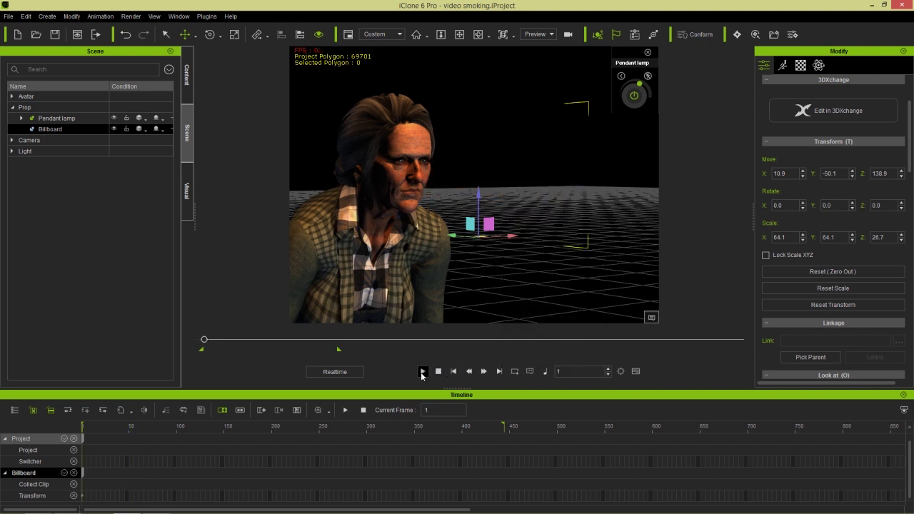
left_click(423, 372)
left_click(439, 371)
Show the billboard's Video track in the timeline and shift the Smoky Blast clip to start at about frame 80
left_click_drag(205, 342, 229, 343)
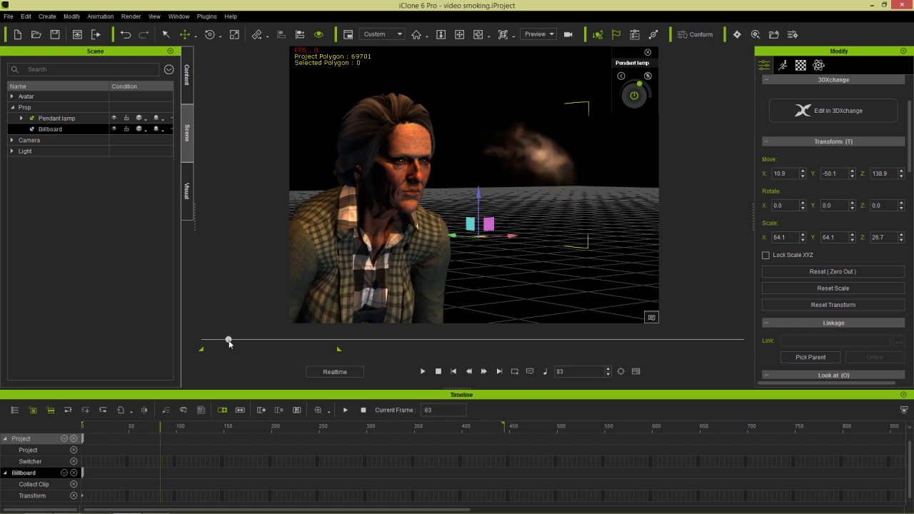
left_click(65, 473)
left_click(80, 462)
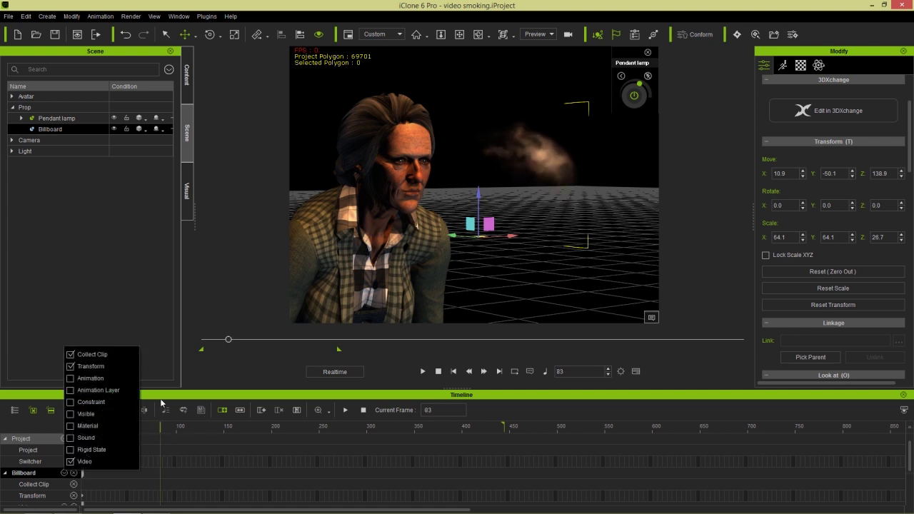
scroll(168, 457, "down", 2)
left_click_drag(111, 470, 188, 469)
left_click(187, 469)
At frame 115, move the smoke billboard slightly away from the mouth to about Y -55, and remove its object animation
left_click_drag(161, 426, 191, 428)
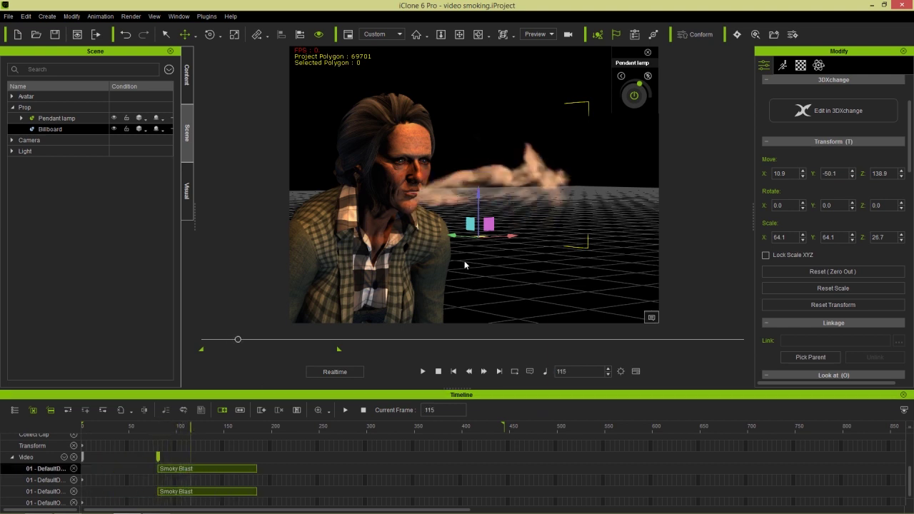
left_click_drag(457, 237, 470, 245)
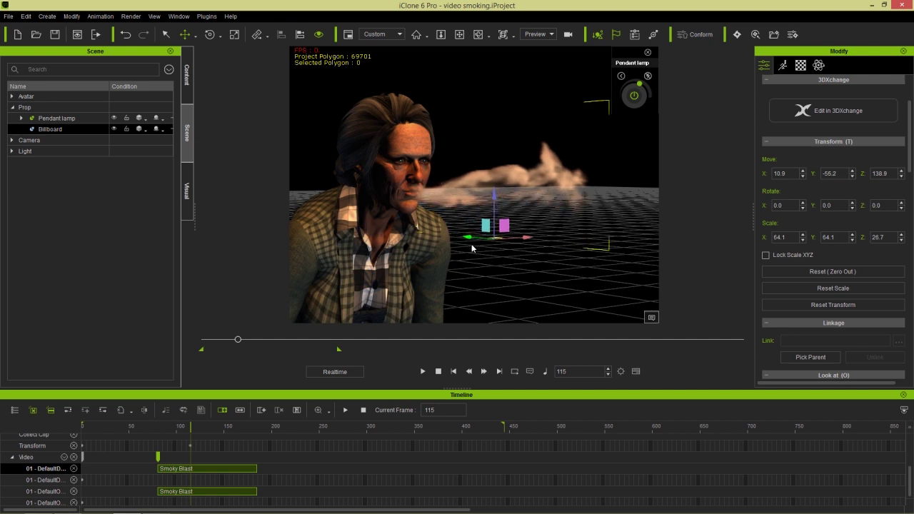
right_click(514, 179)
left_click(550, 321)
Play the smoking animation from the start, stop it, and hide the viewport grid
left_click(439, 373)
left_click(424, 373)
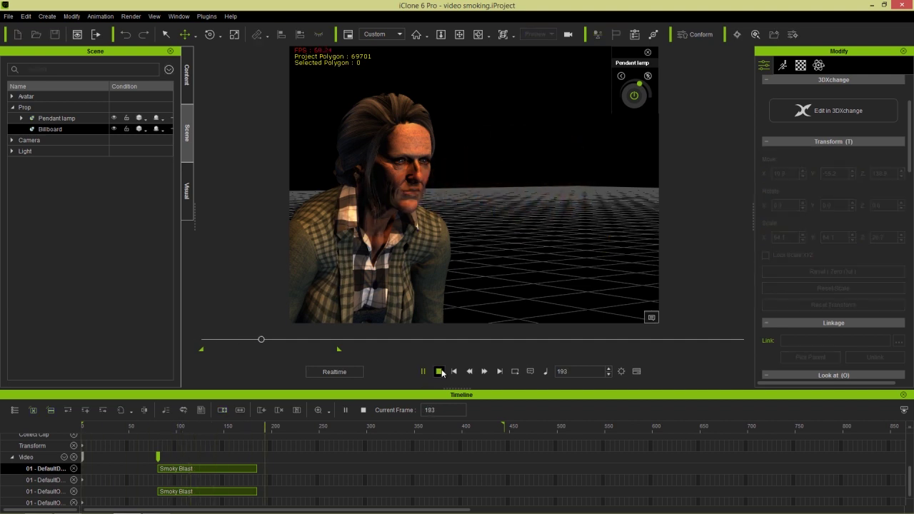
left_click(439, 372)
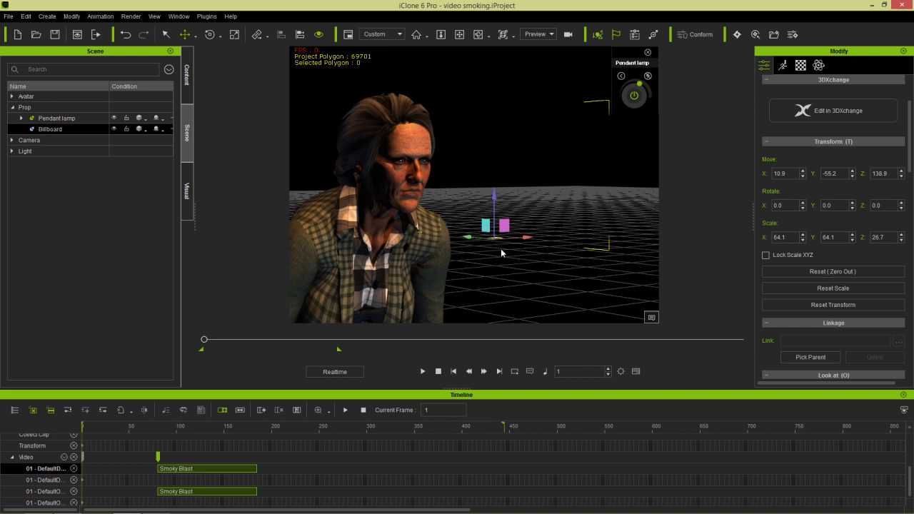
key("ctrl+g")
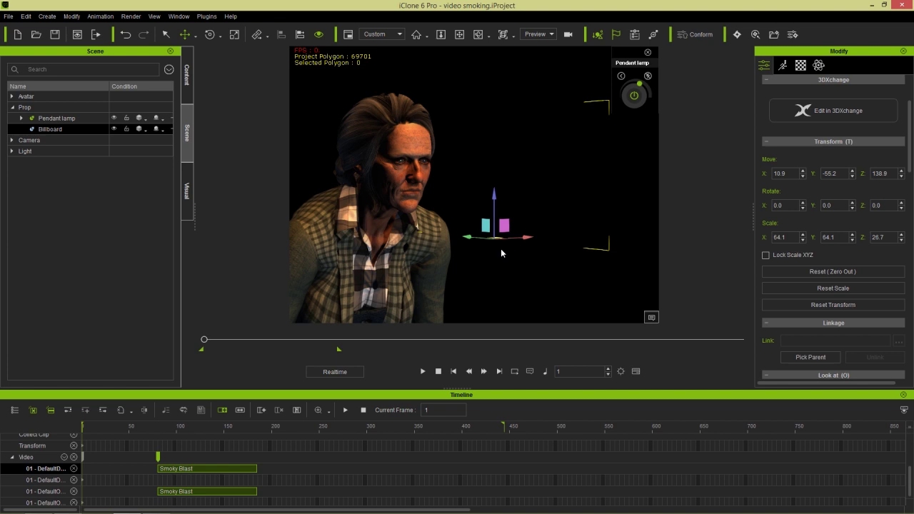
Look through the popVideo files in the Other folder of Motion Elements and close the folder window
key("alt+Tab")
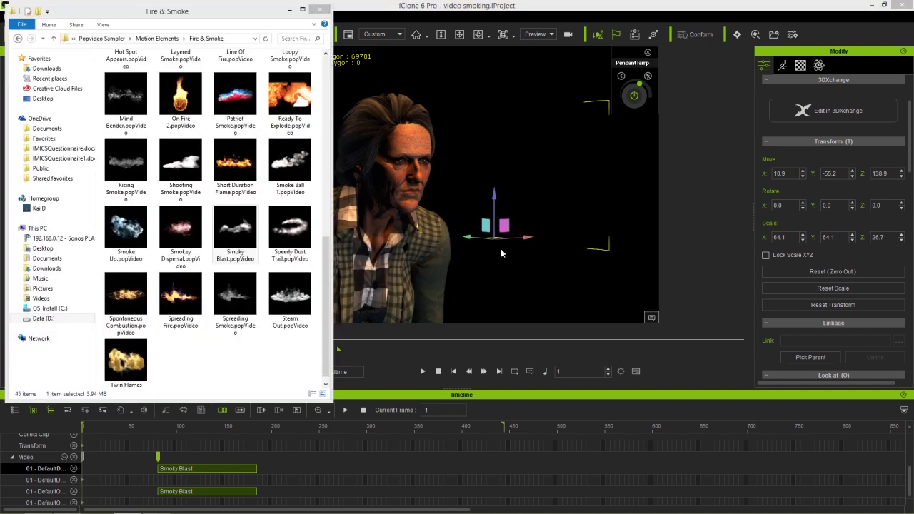
left_click(156, 38)
double_click(131, 162)
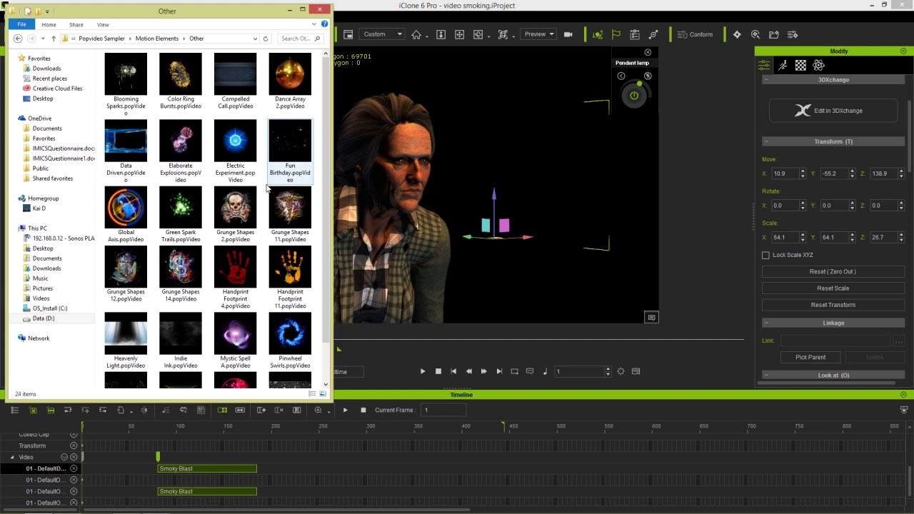
scroll(326, 227, "down", 2)
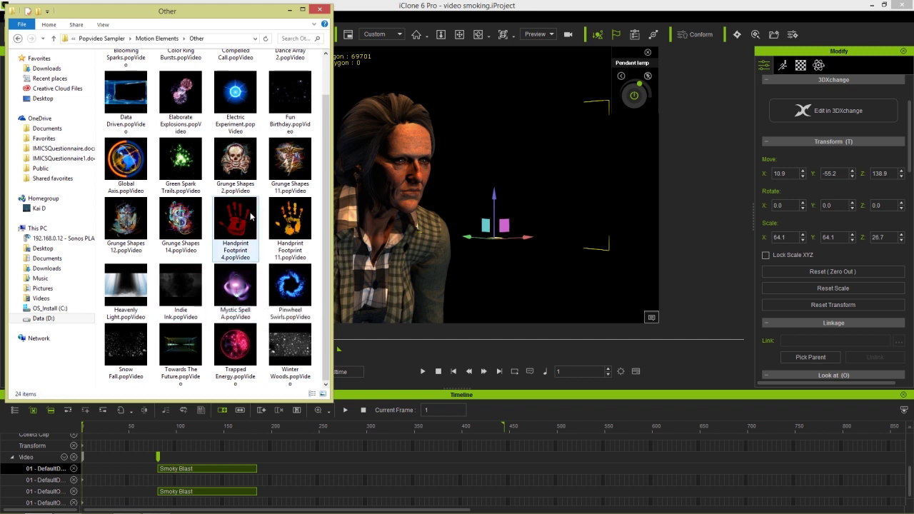
scroll(268, 214, "up", 1)
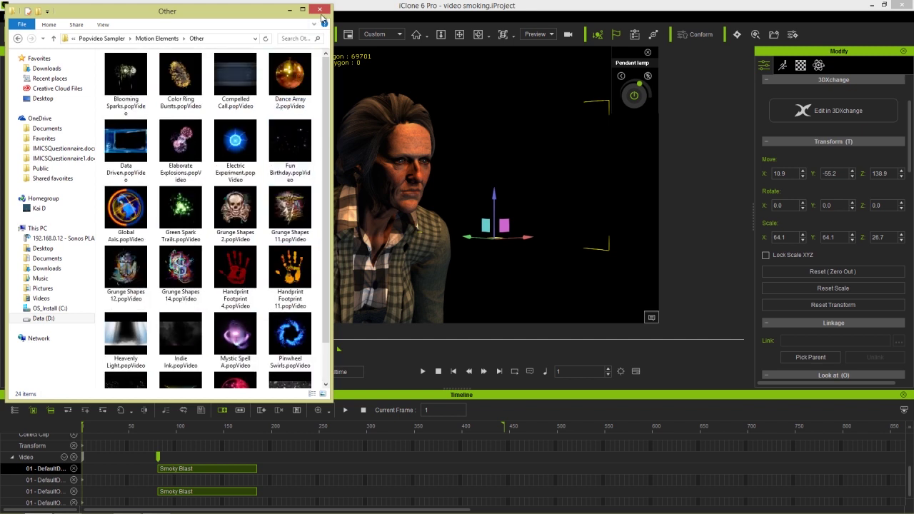
left_click(319, 9)
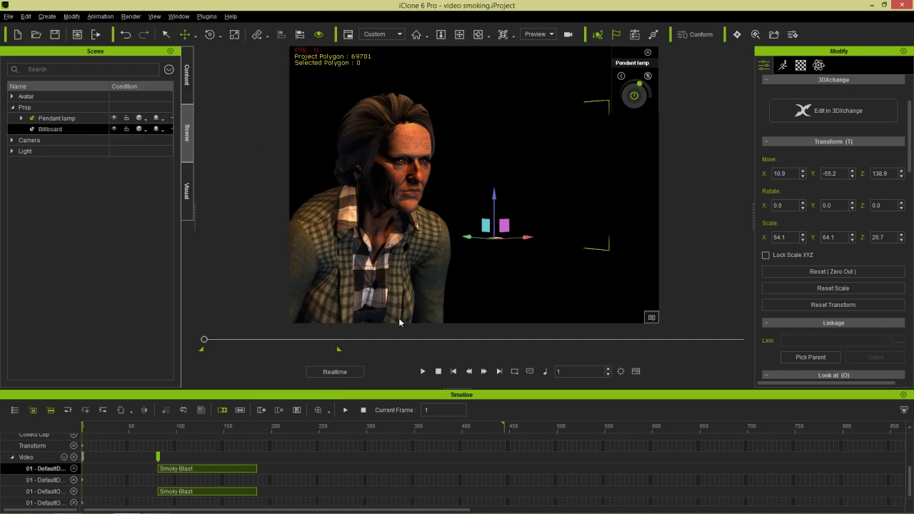